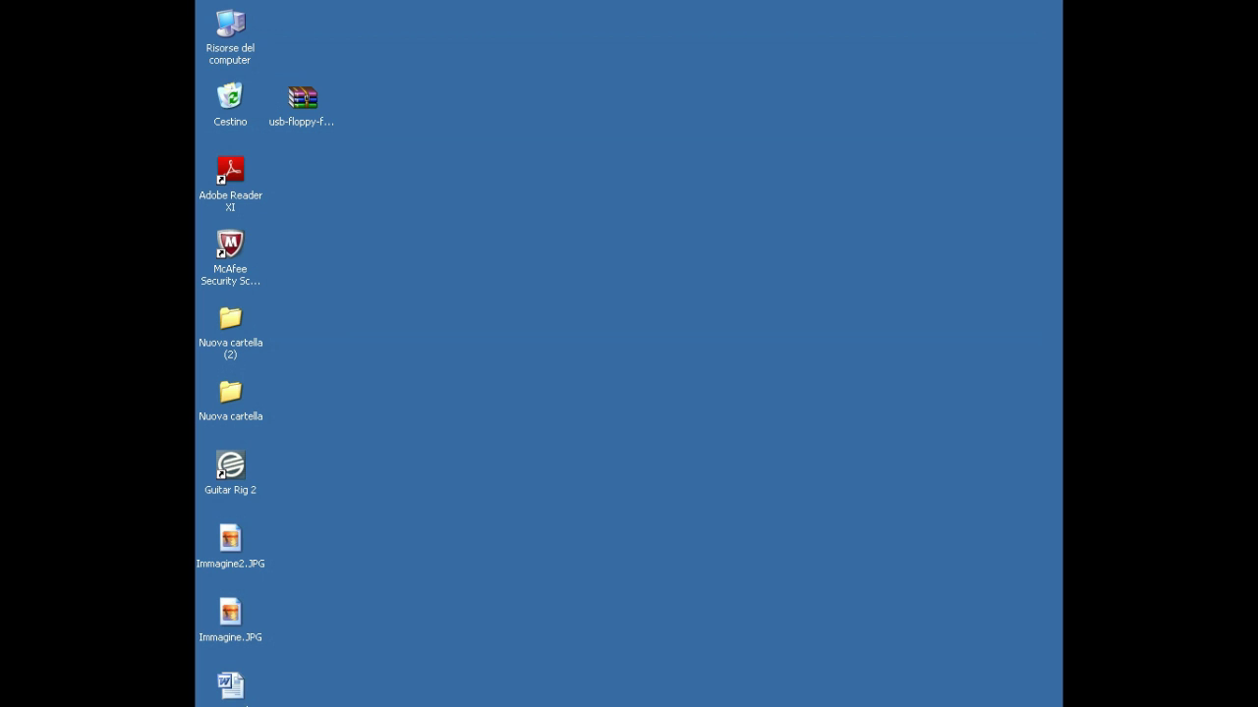
Step: Run Floppy Emulator_1.31T.exe from the extracted usb-floppy-format-tool_v1.31t desktop folder and choose English as the setup language
{"action": "double_click", "coordinate": [301, 25]}
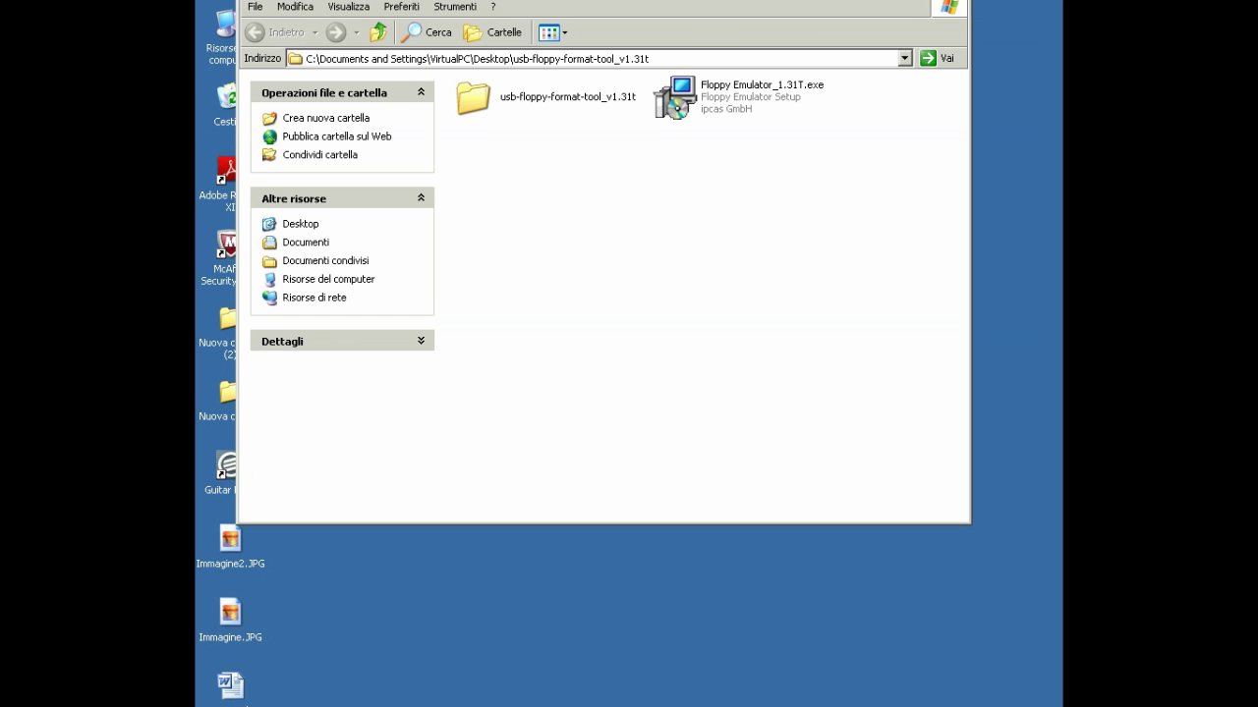
{"action": "left_click", "coordinate": [676, 98]}
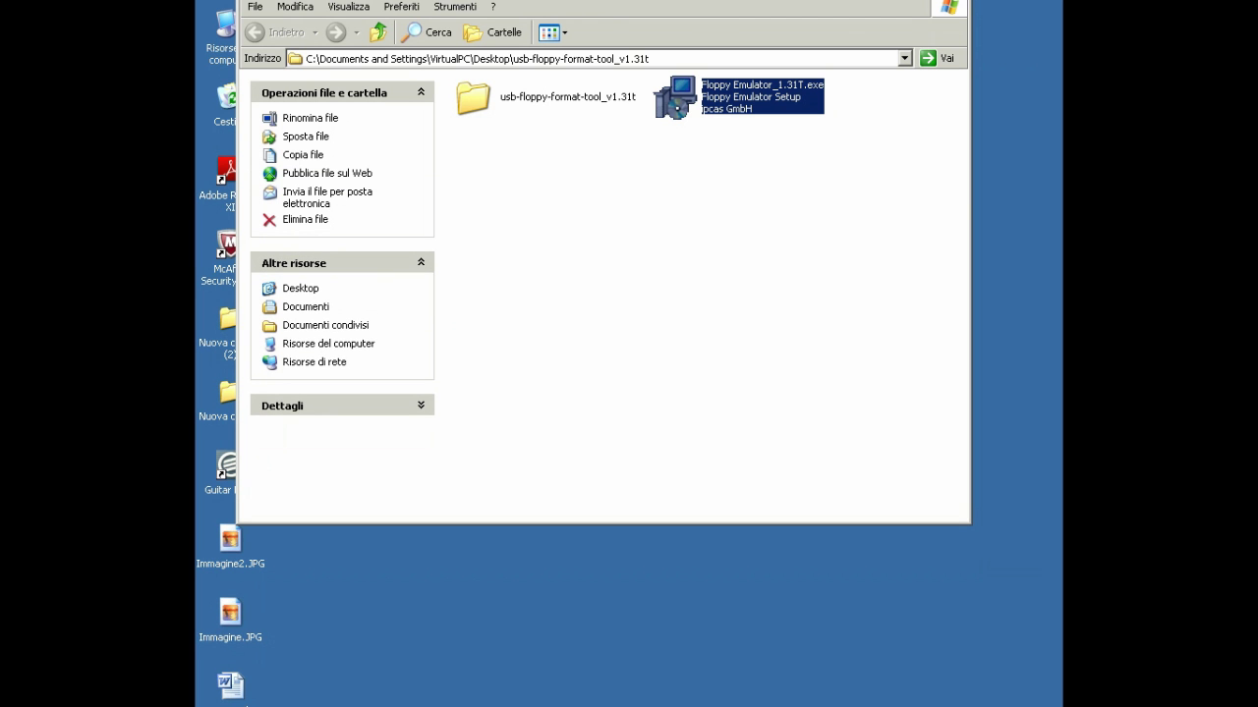
{"action": "double_click", "coordinate": [676, 96]}
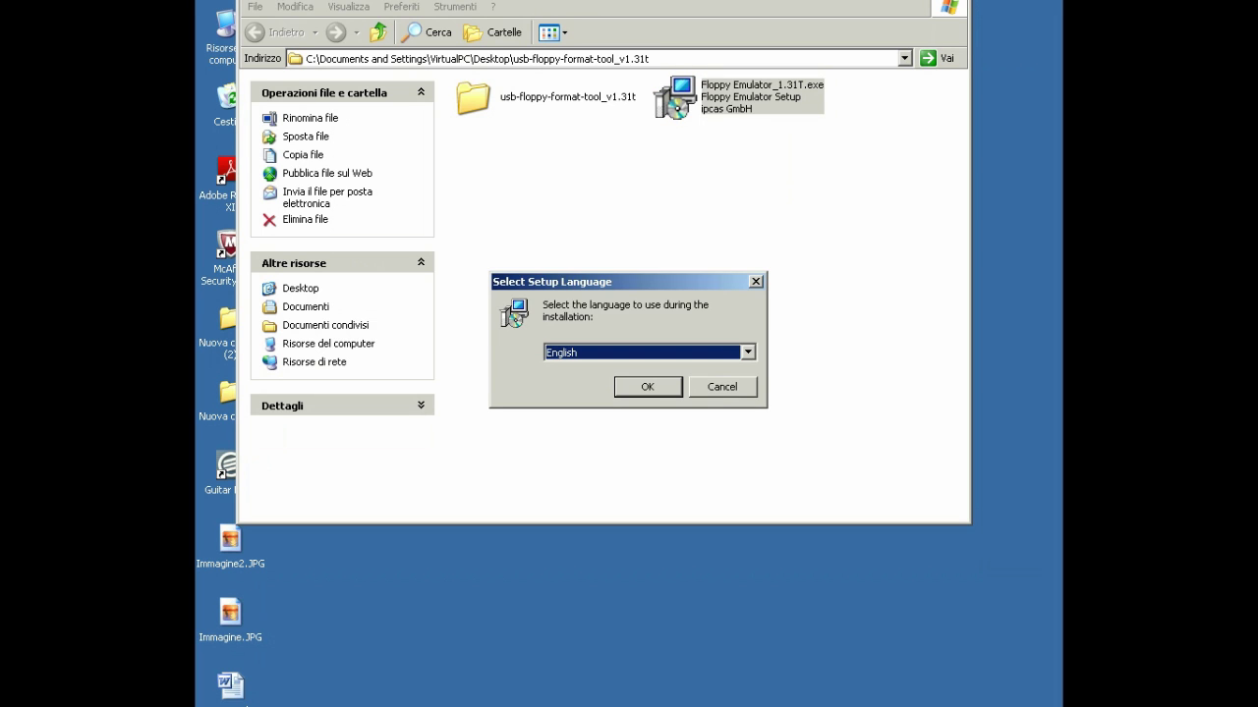
{"action": "key", "text": "Return"}
{"action": "key", "text": "Return"}
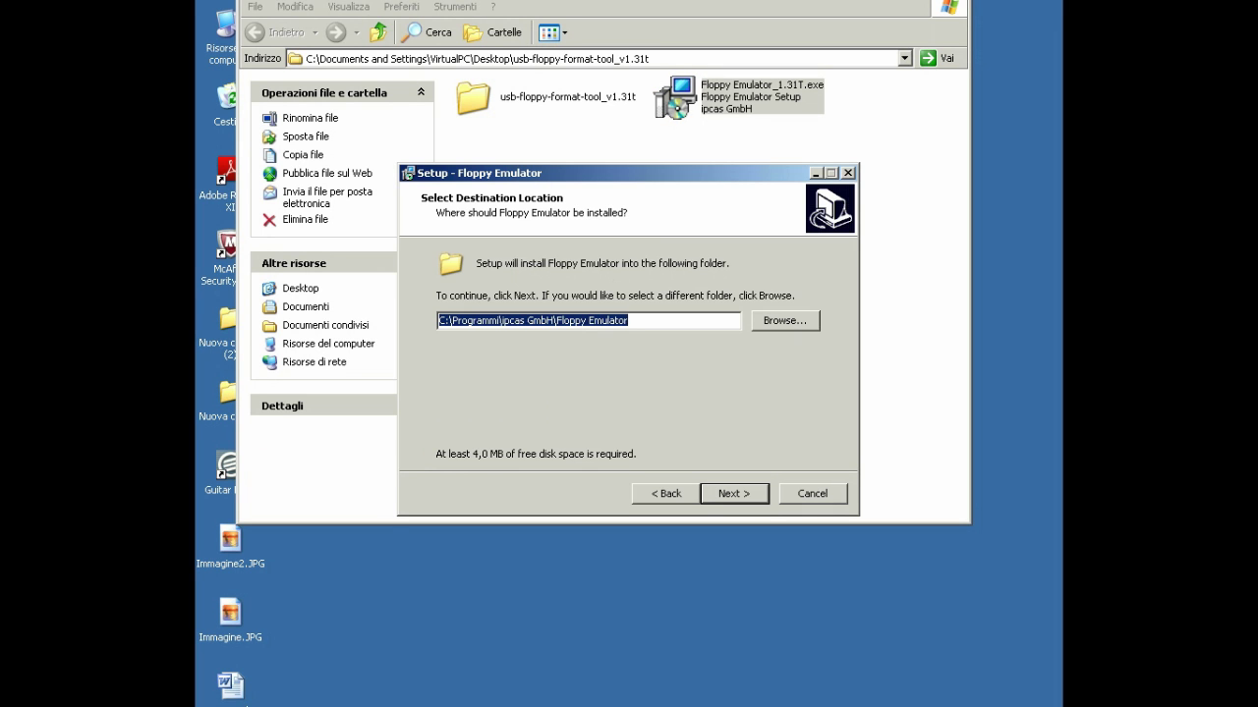
Step: Install Floppy Emulator in the default destination and Start Menu folder, finish the setup wizard and close the folder window
{"action": "key", "text": "Return"}
{"action": "key", "text": "Return"}
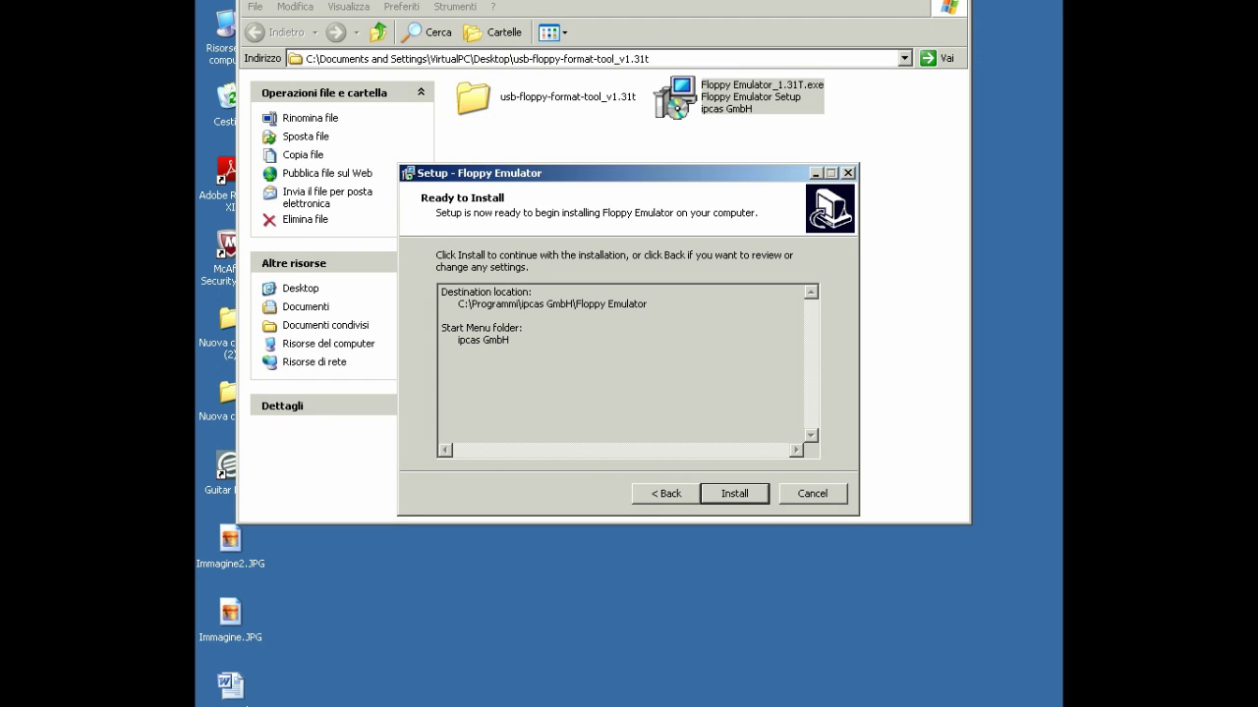
{"action": "key", "text": "Return"}
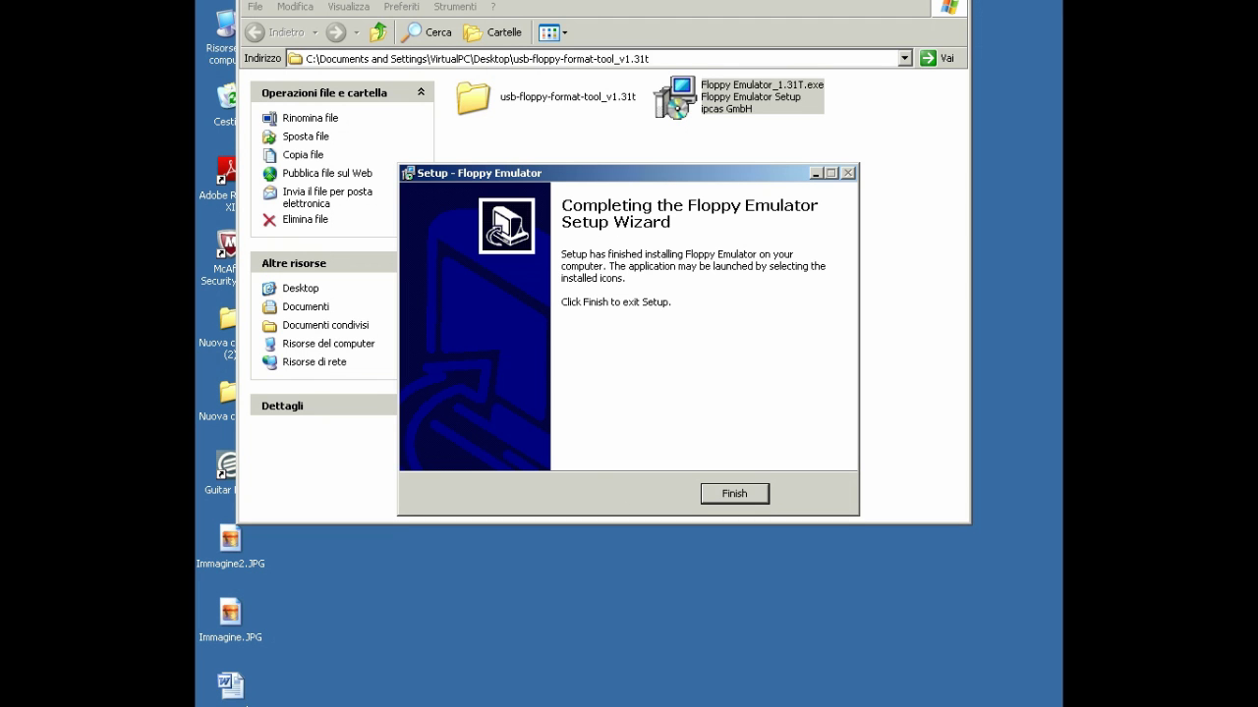
{"action": "key", "text": "Return"}
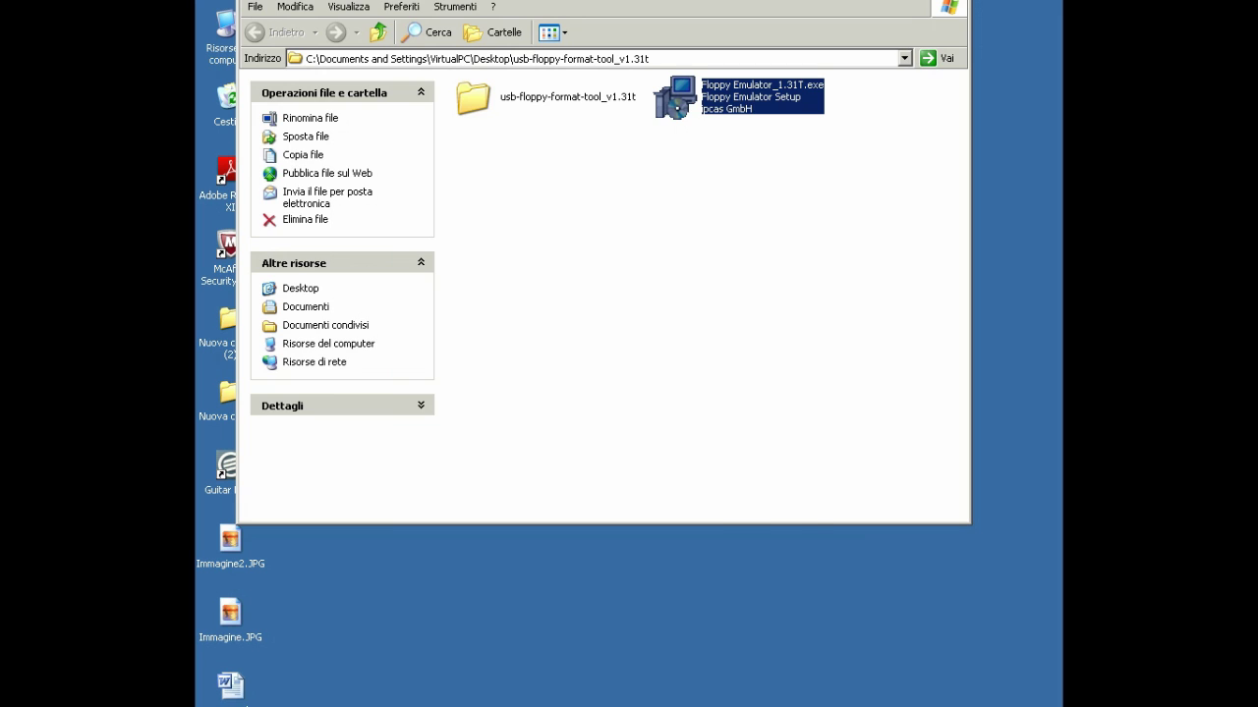
{"action": "key", "text": "alt+F4"}
Step: Create a desktop shortcut for the USB_Floppy program found under ipcas GmbH, Floppy Emulator in the installed programs
{"action": "key", "text": "super"}
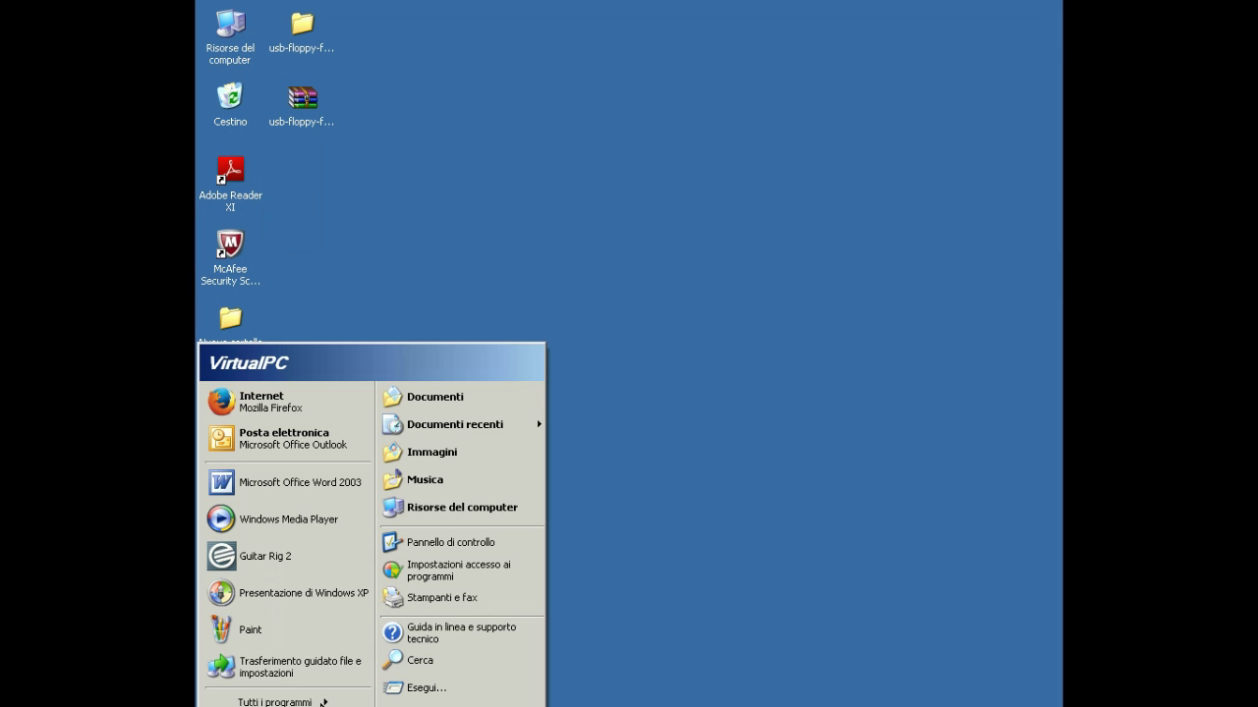
{"action": "mouse_move", "coordinate": [275, 703]}
{"action": "mouse_move", "coordinate": [379, 705]}
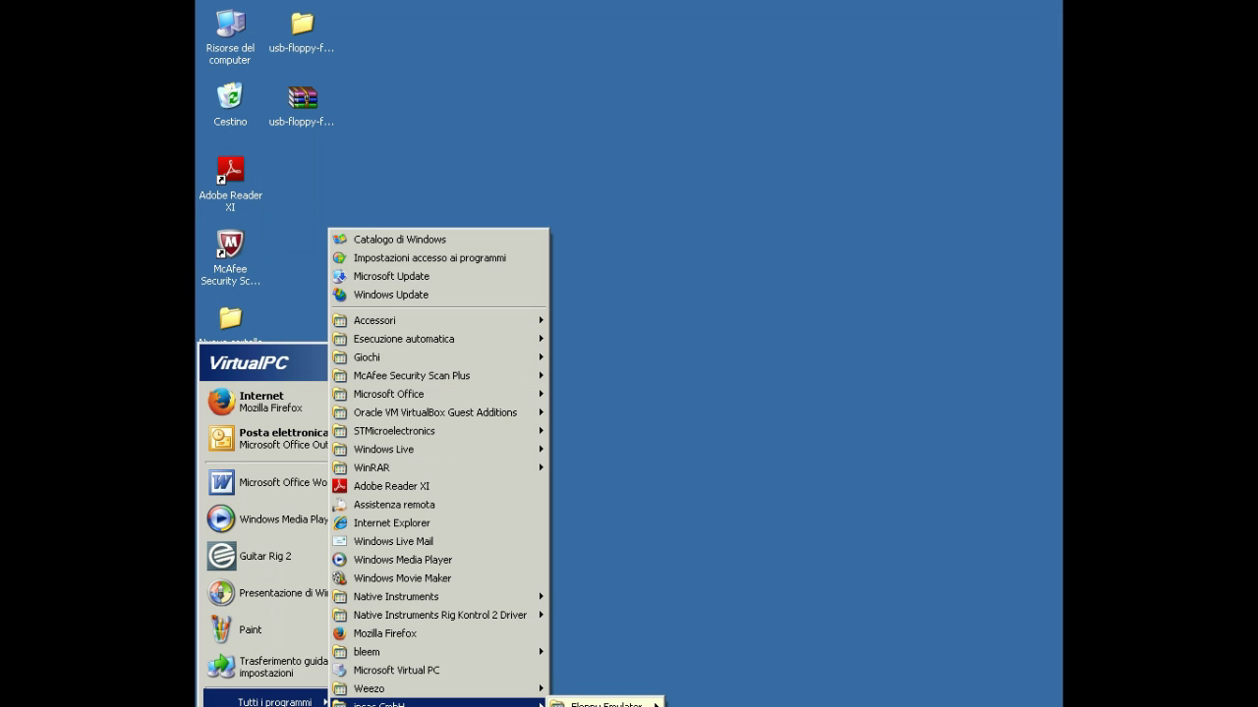
{"action": "mouse_move", "coordinate": [607, 706]}
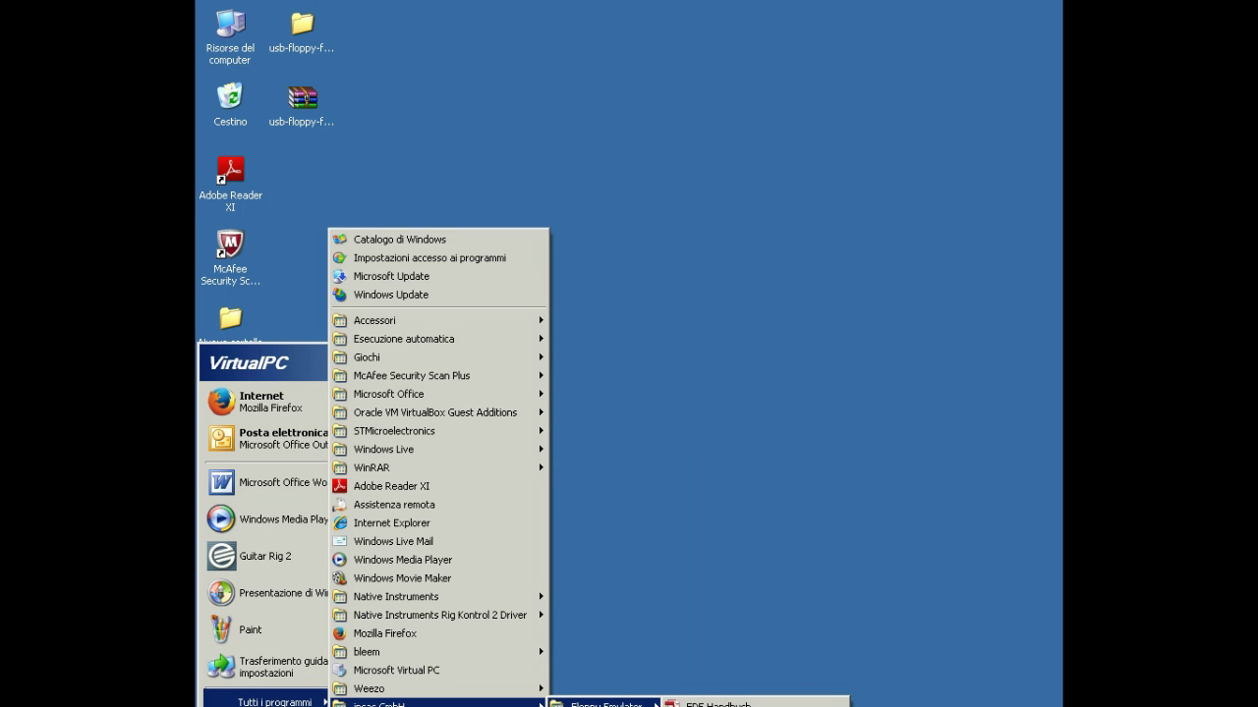
{"action": "right_click", "coordinate": [709, 704]}
{"action": "mouse_move", "coordinate": [747, 596]}
{"action": "left_click", "coordinate": [609, 615]}
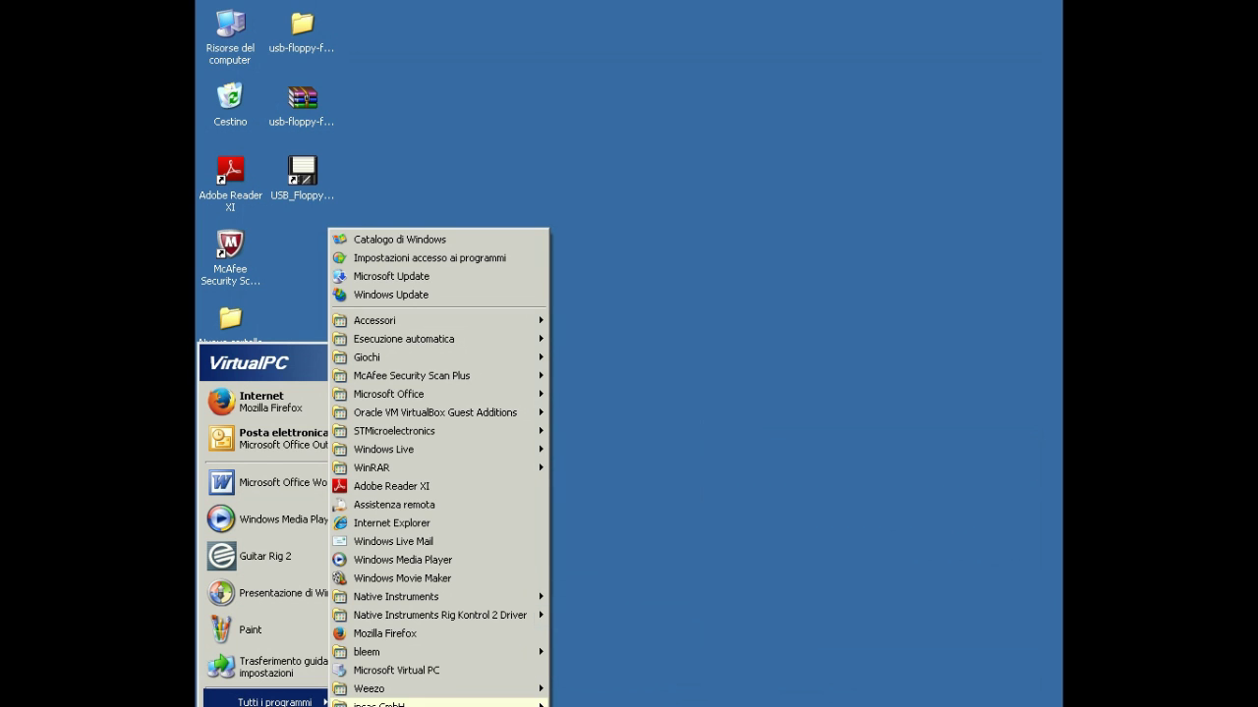
Step: Launch the USB_Floppy tool from its desktop shortcut and open the format settings for USB drive F:
{"action": "double_click", "coordinate": [303, 172]}
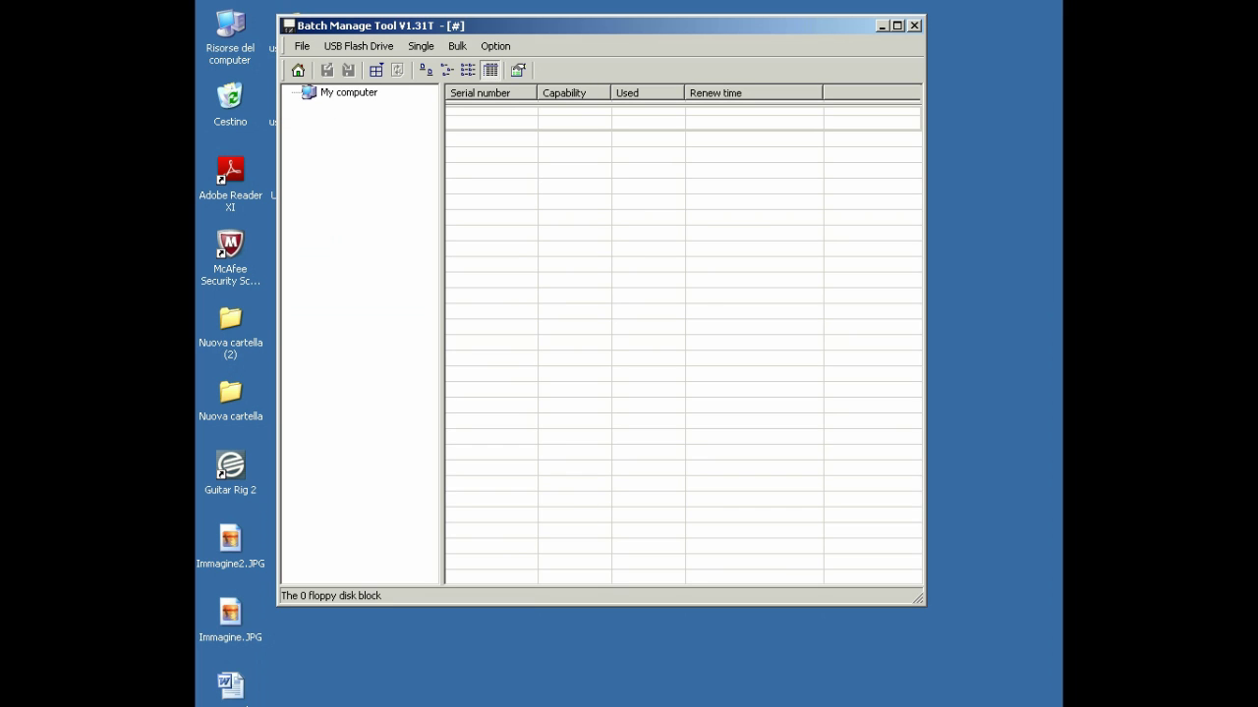
{"action": "left_click", "coordinate": [349, 92]}
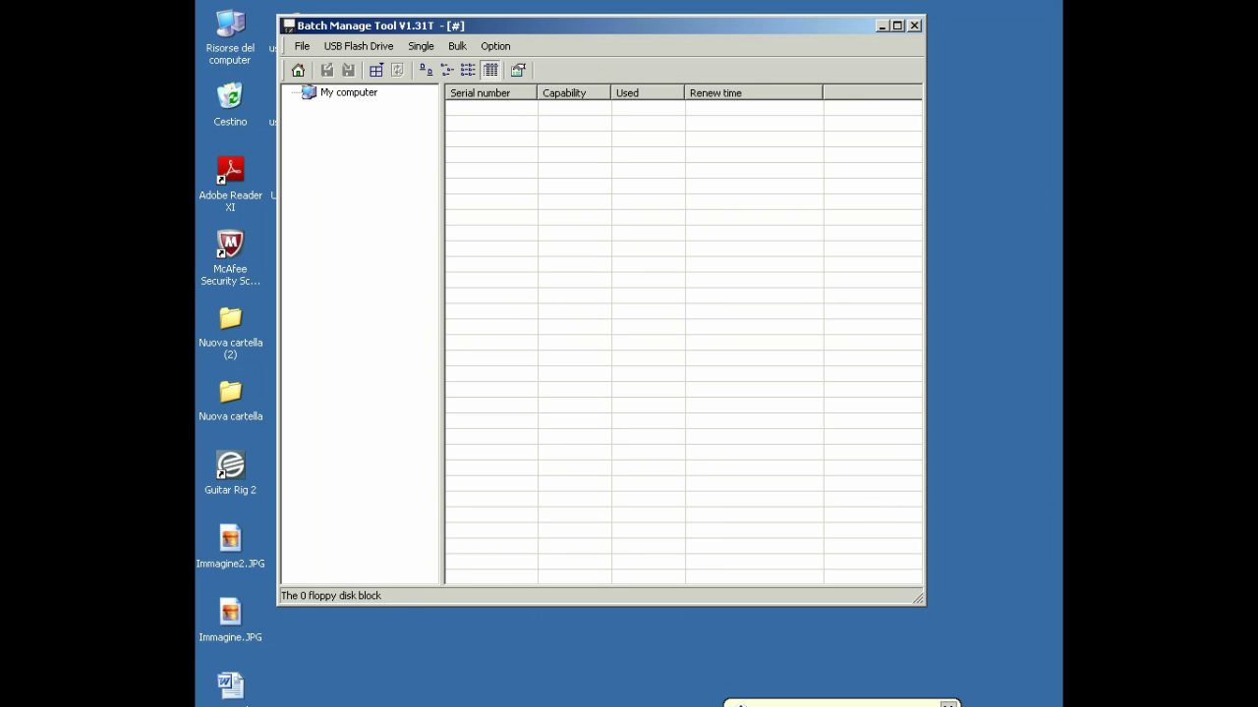
{"action": "left_click", "coordinate": [337, 106]}
{"action": "right_click", "coordinate": [337, 106]}
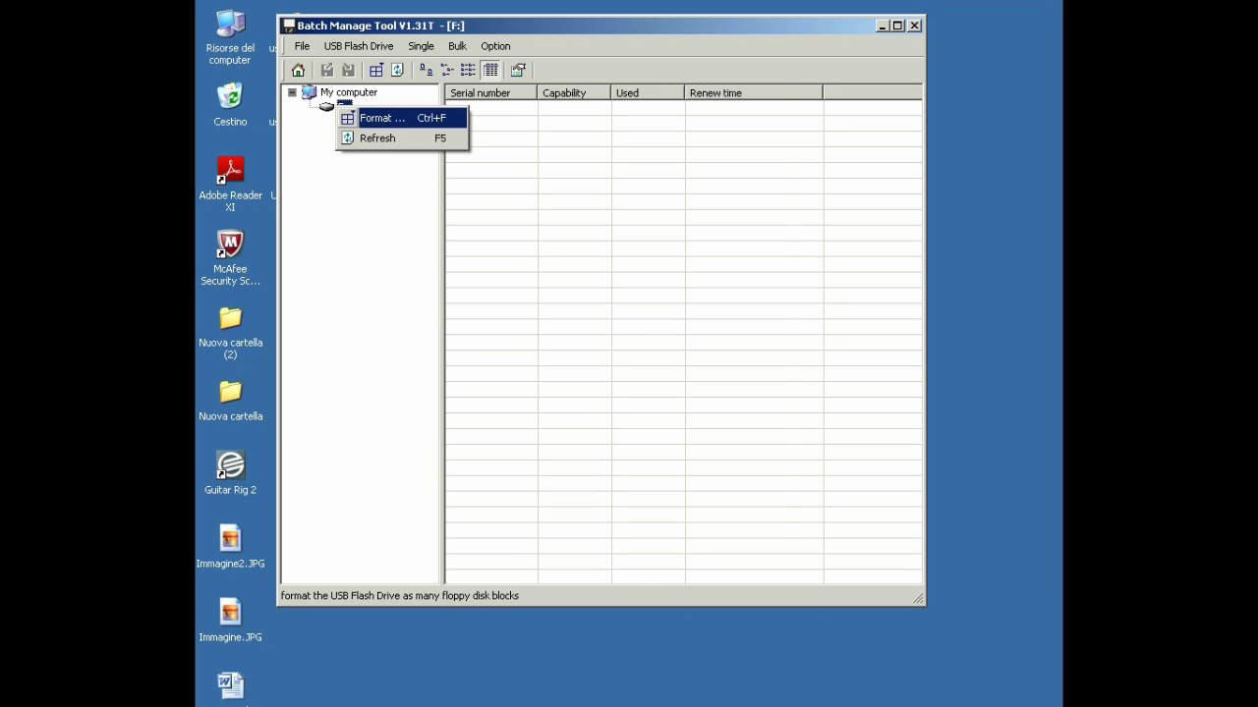
{"action": "left_click", "coordinate": [382, 118]}
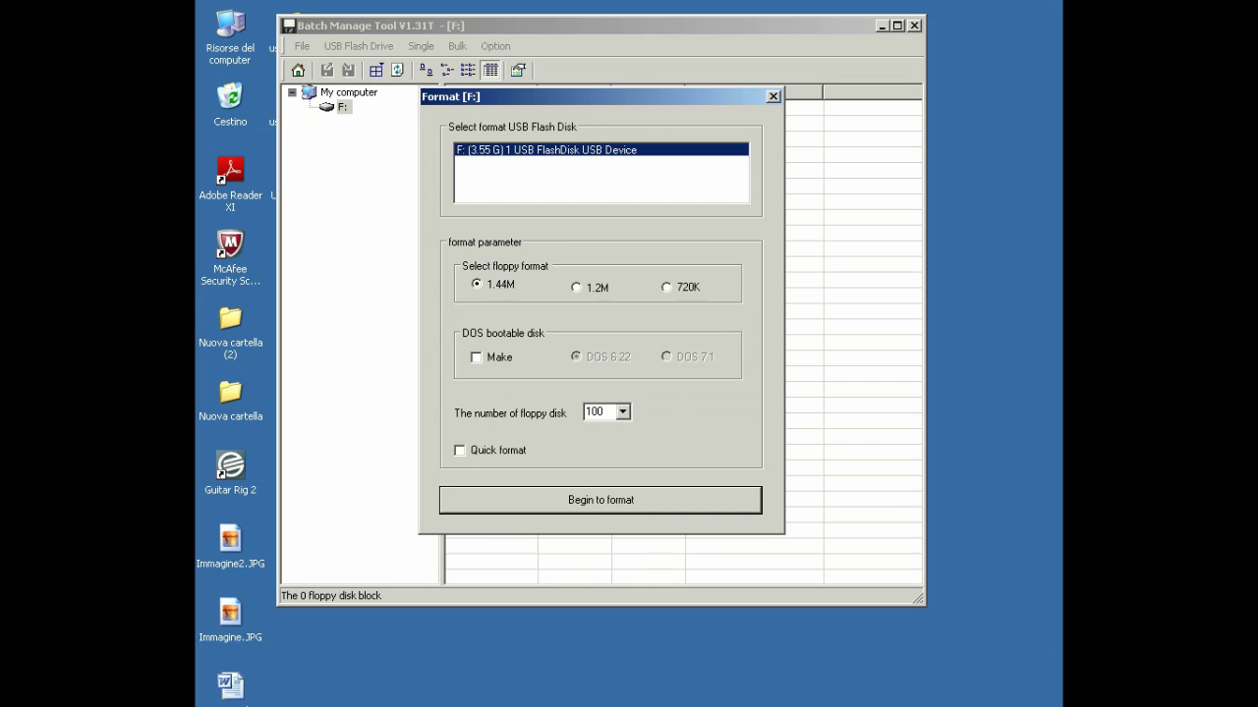
Step: Format USB drive F: as 100 floppy disks in 1.44M format, accept the data deletion and close the format dialog
{"action": "left_click", "coordinate": [623, 411]}
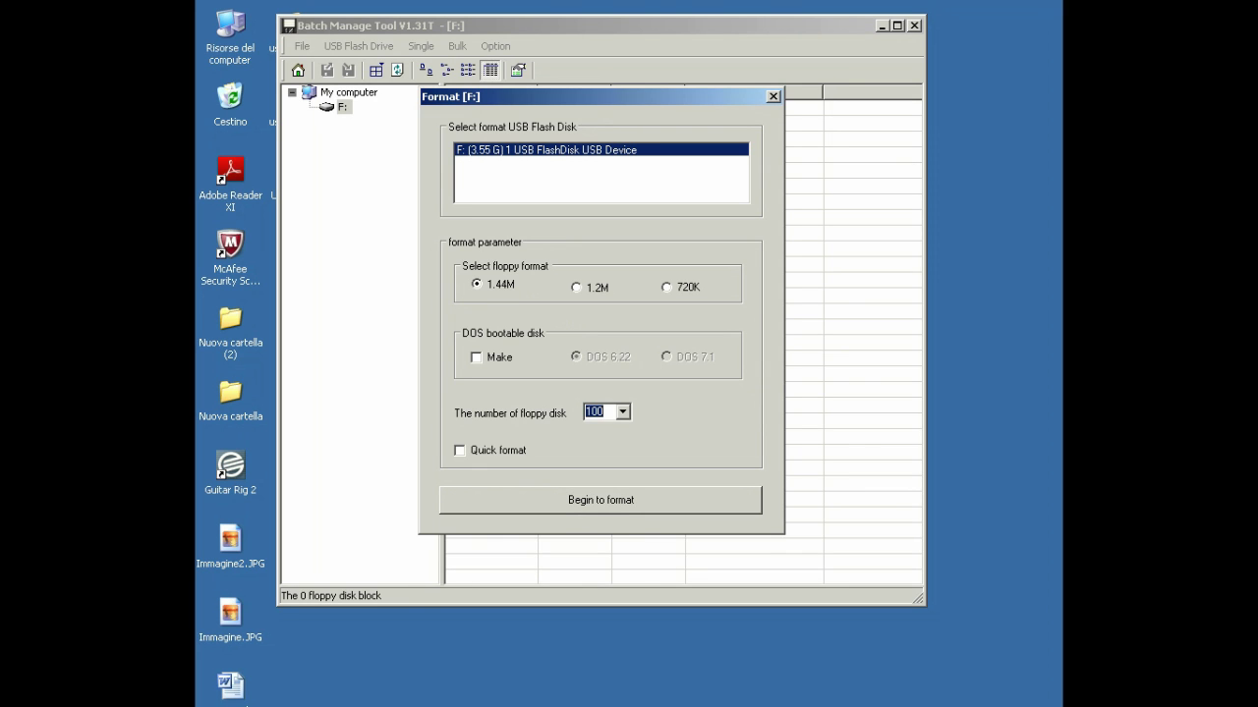
{"action": "left_click_drag", "start_coordinate": [624, 531], "coordinate": [624, 514]}
{"action": "scroll", "coordinate": [604, 488], "scroll_direction": "up", "scroll_amount": 20}
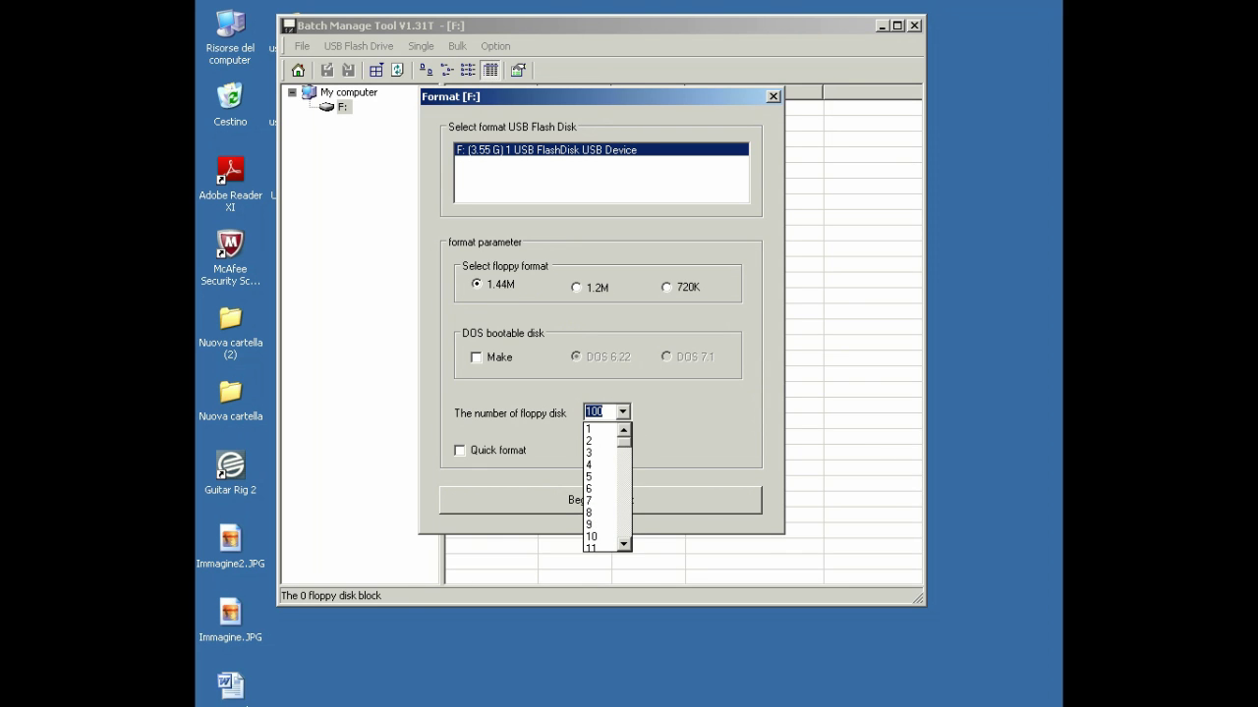
{"action": "left_click_drag", "start_coordinate": [624, 442], "coordinate": [624, 533]}
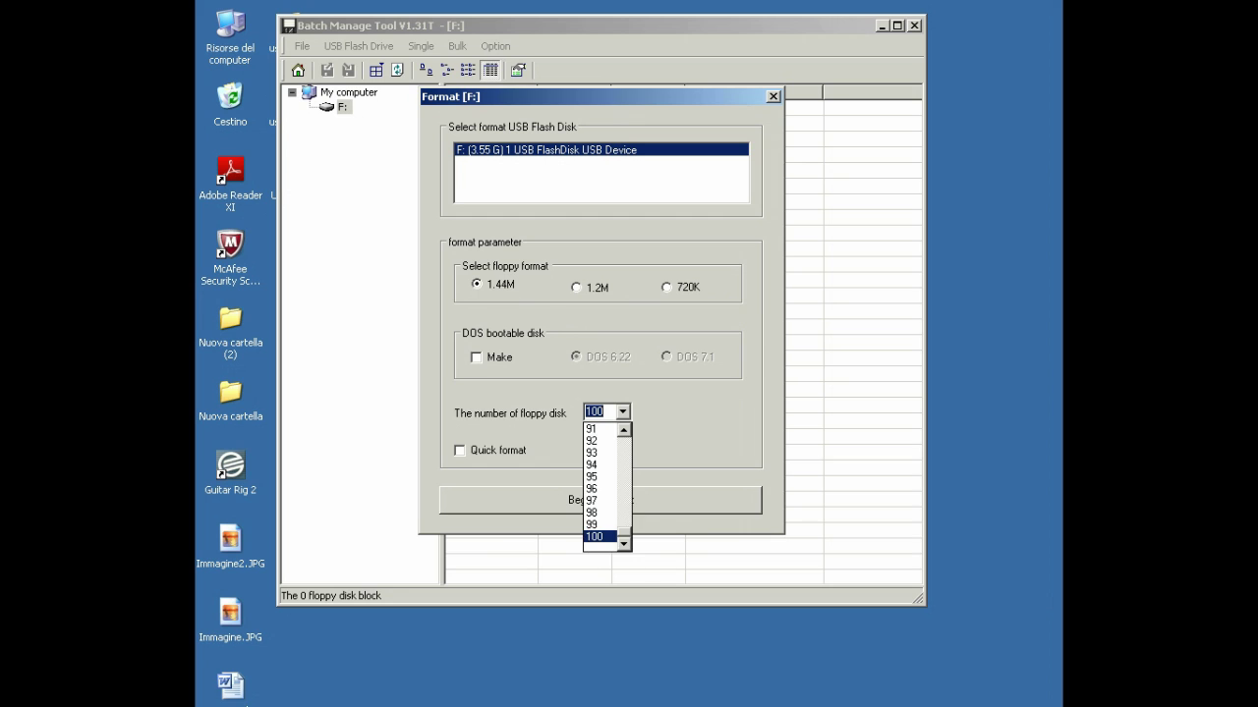
{"action": "left_click", "coordinate": [598, 536]}
{"action": "left_click", "coordinate": [601, 500]}
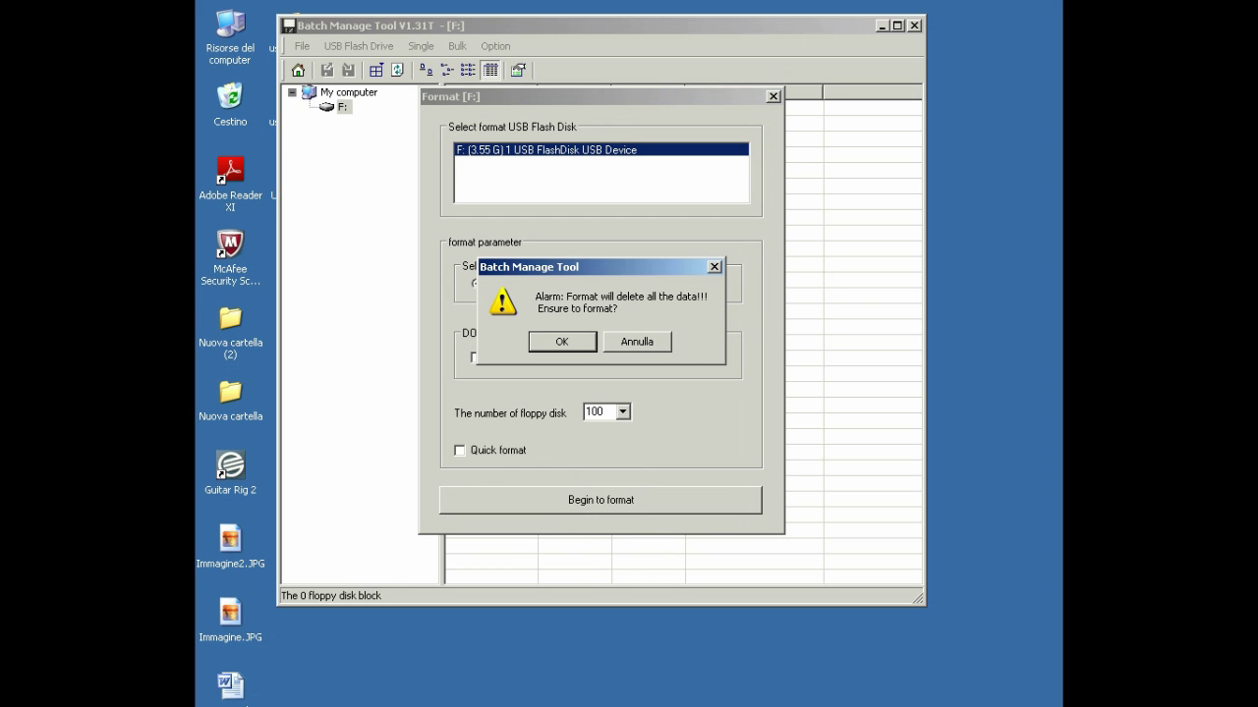
{"action": "key", "text": "Return"}
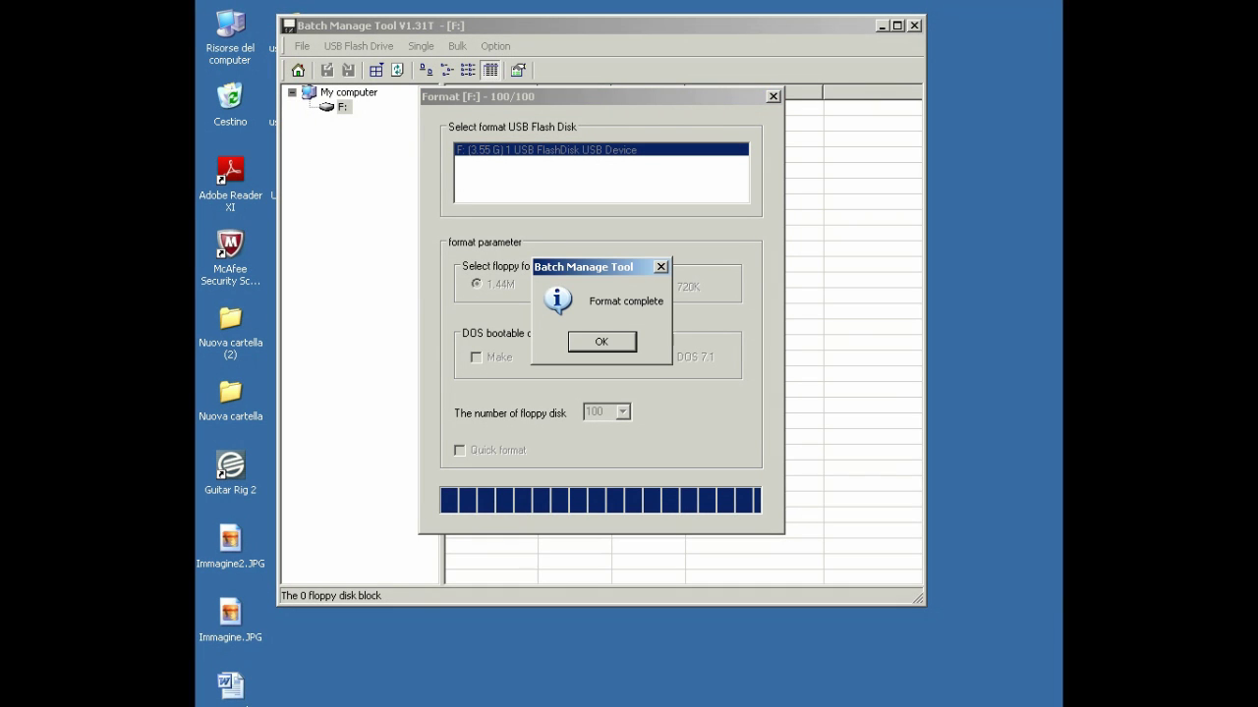
{"action": "key", "text": "Return"}
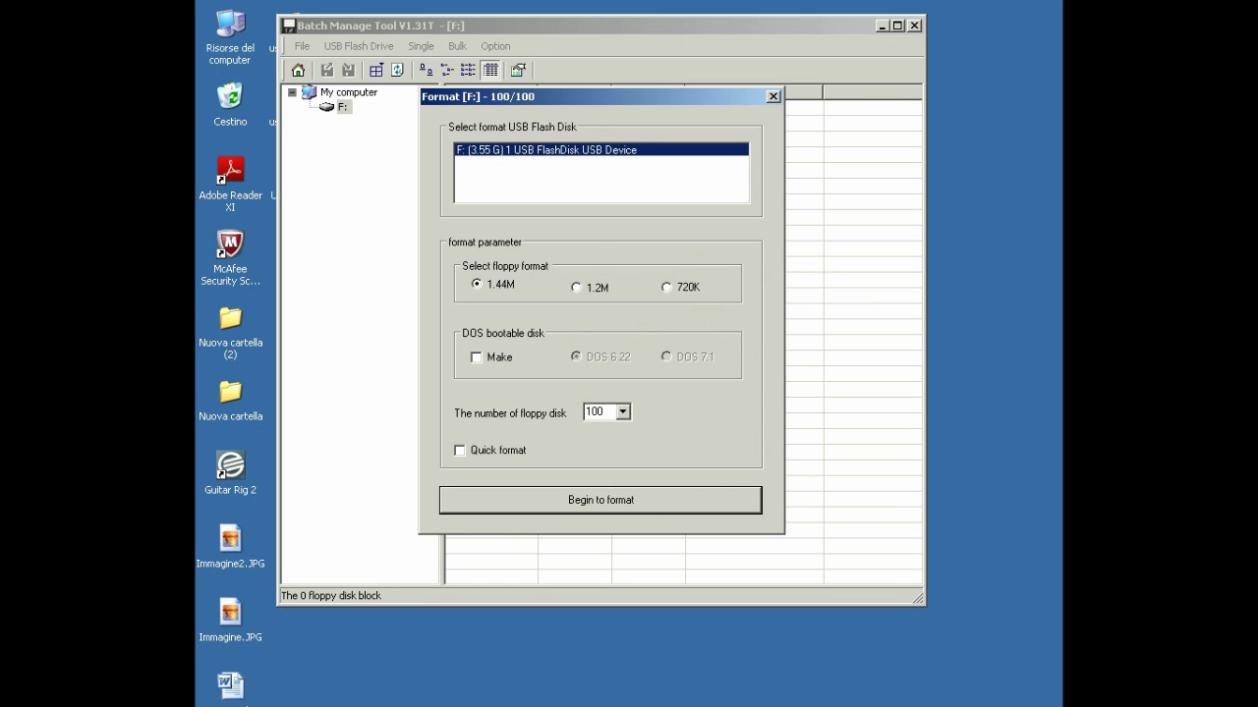
{"action": "key", "text": "Escape"}
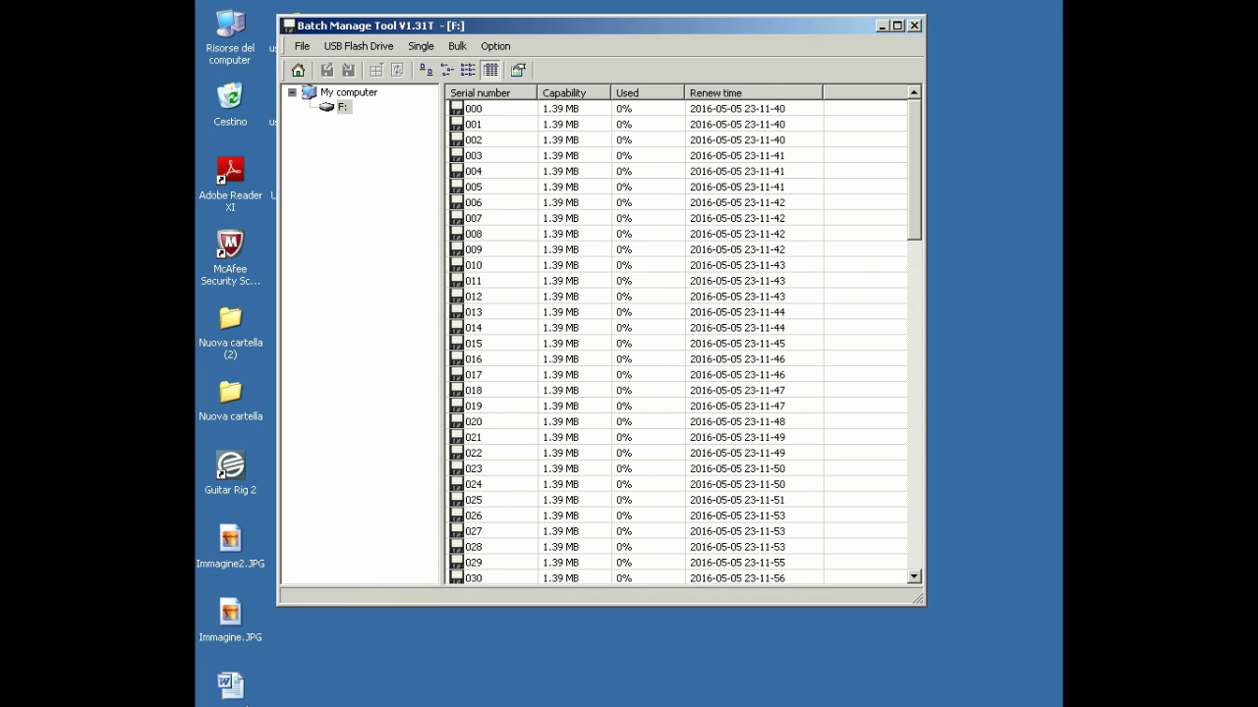
Step: Review the full list of floppy disk blocks on drive F:, from the first serial number to the last
{"action": "left_click_drag", "start_coordinate": [914, 170], "coordinate": [915, 463]}
{"action": "scroll", "coordinate": [677, 343], "scroll_direction": "down", "scroll_amount": 3}
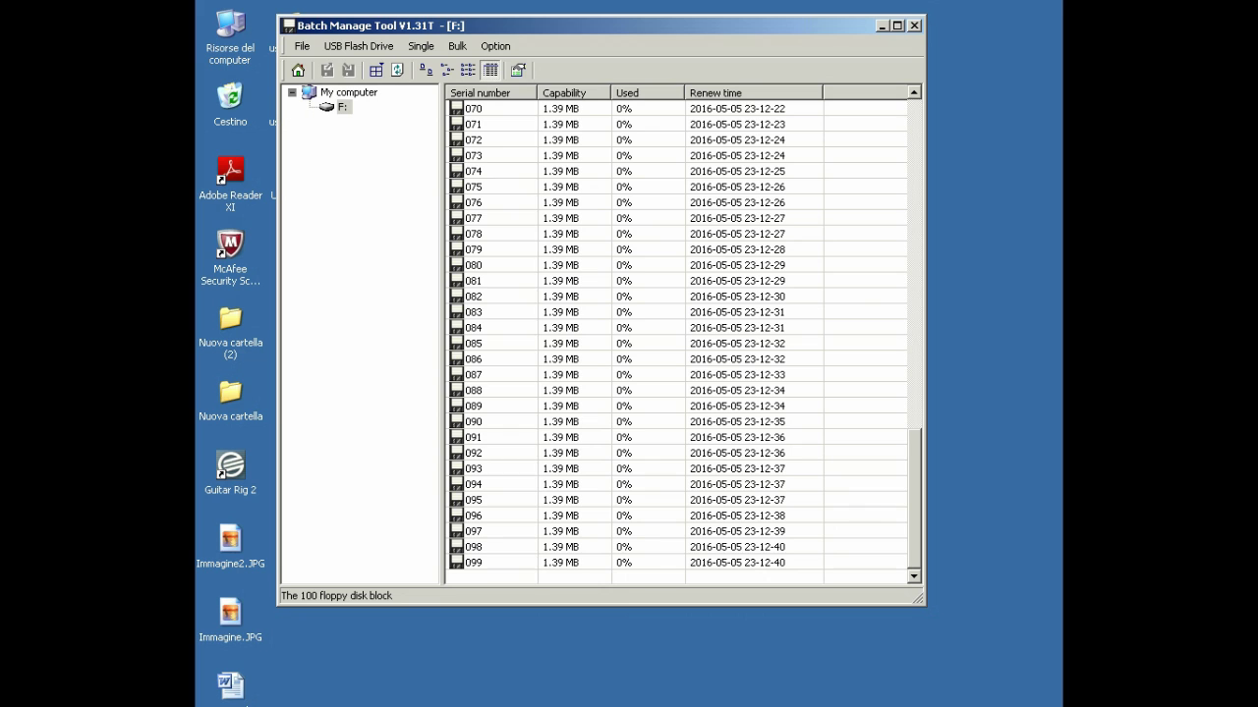
{"action": "scroll", "coordinate": [678, 344], "scroll_direction": "up", "scroll_amount": 20}
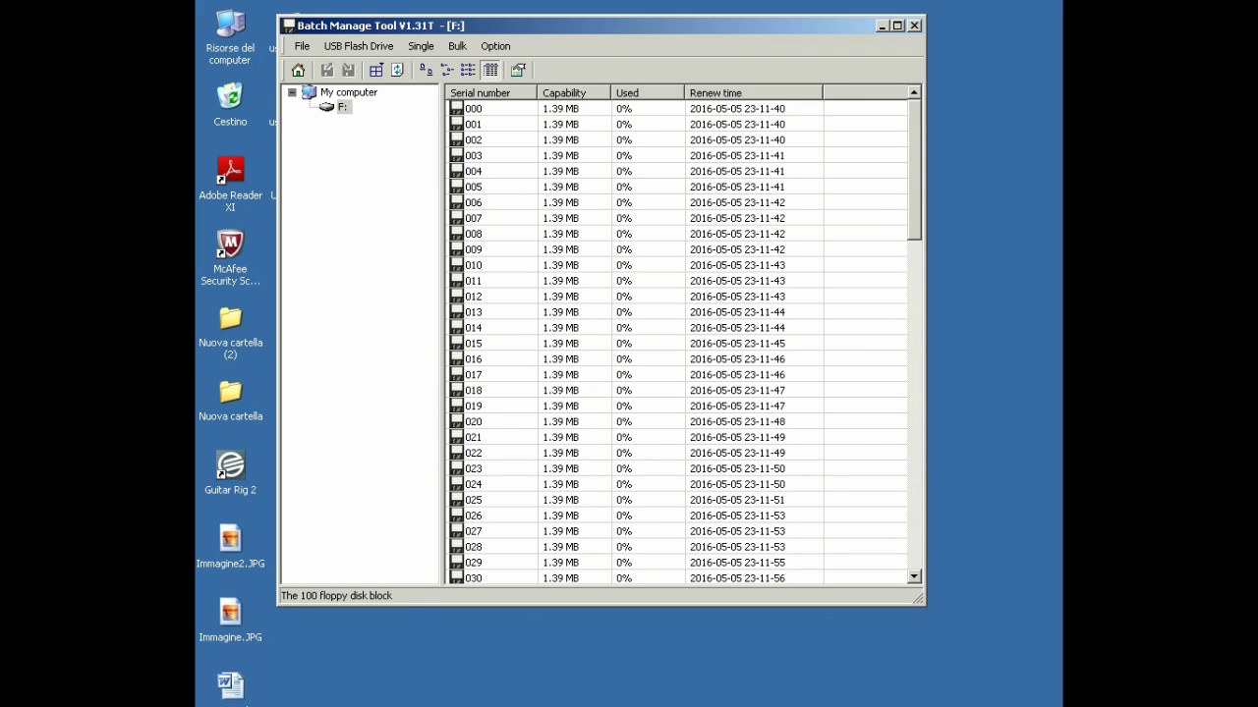
Step: Open floppy block 000 as a folder, view the computer's drives from there and close the window
{"action": "right_click", "coordinate": [474, 108]}
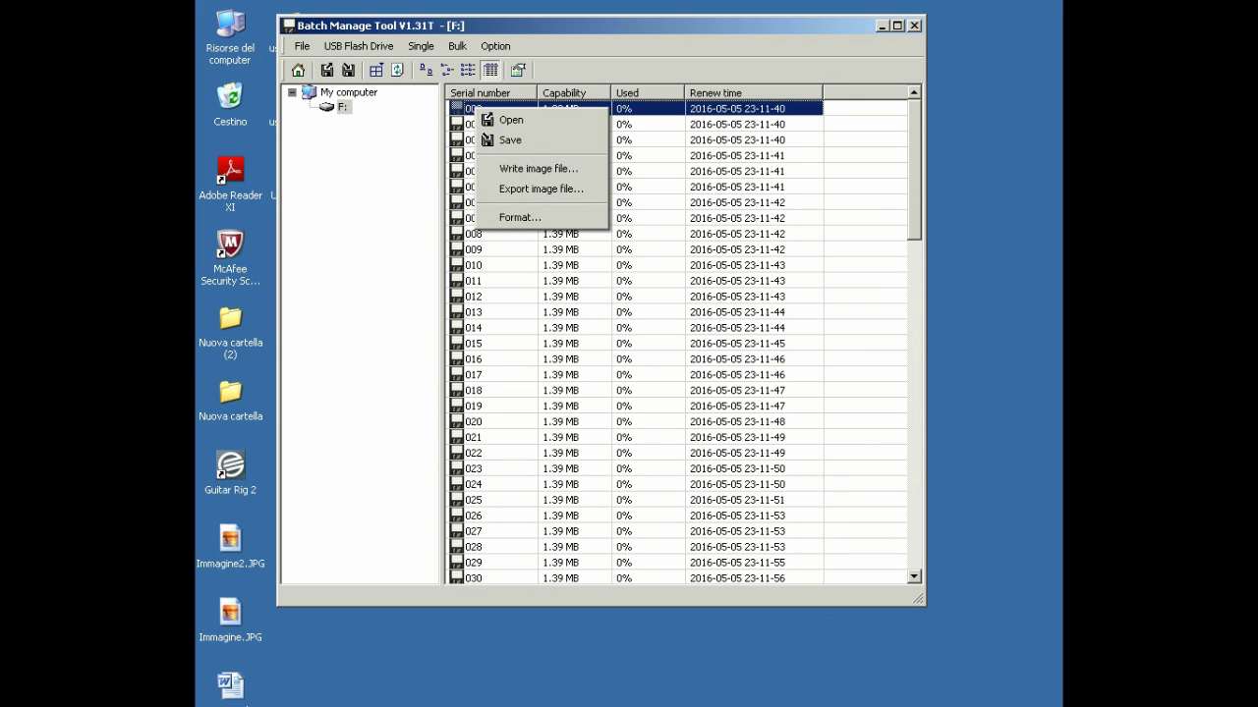
{"action": "left_click", "coordinate": [511, 120]}
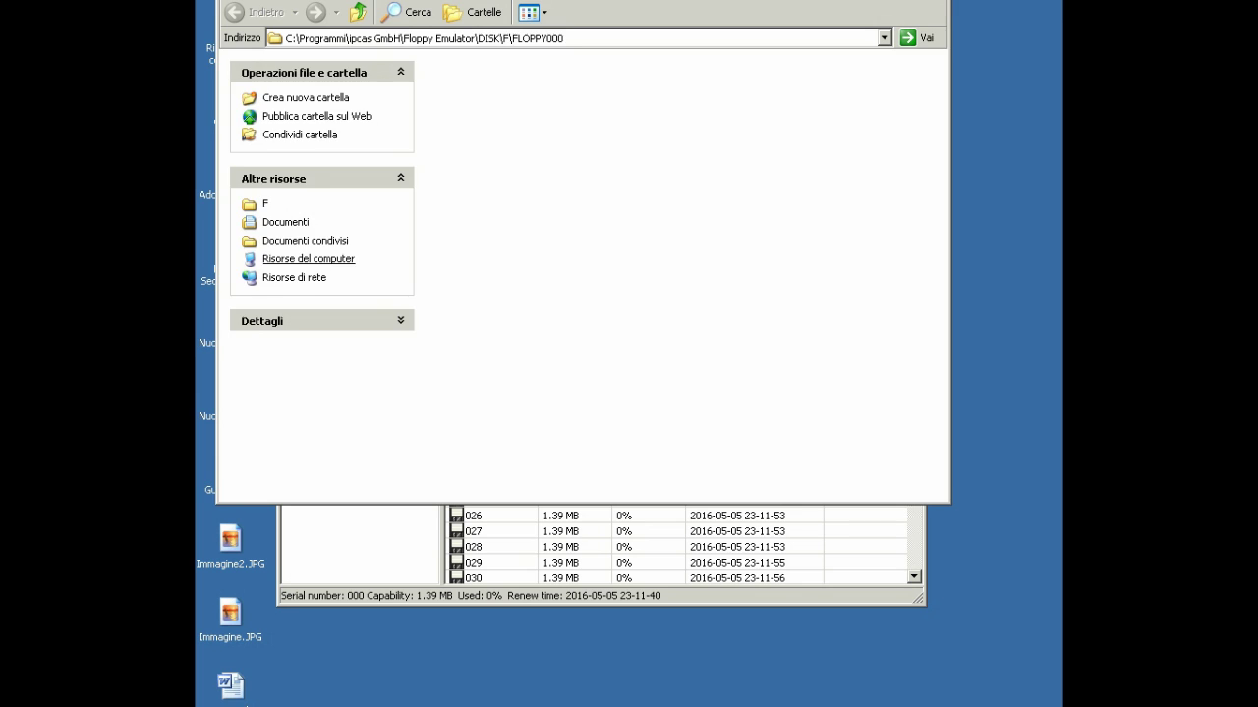
{"action": "left_click", "coordinate": [308, 258]}
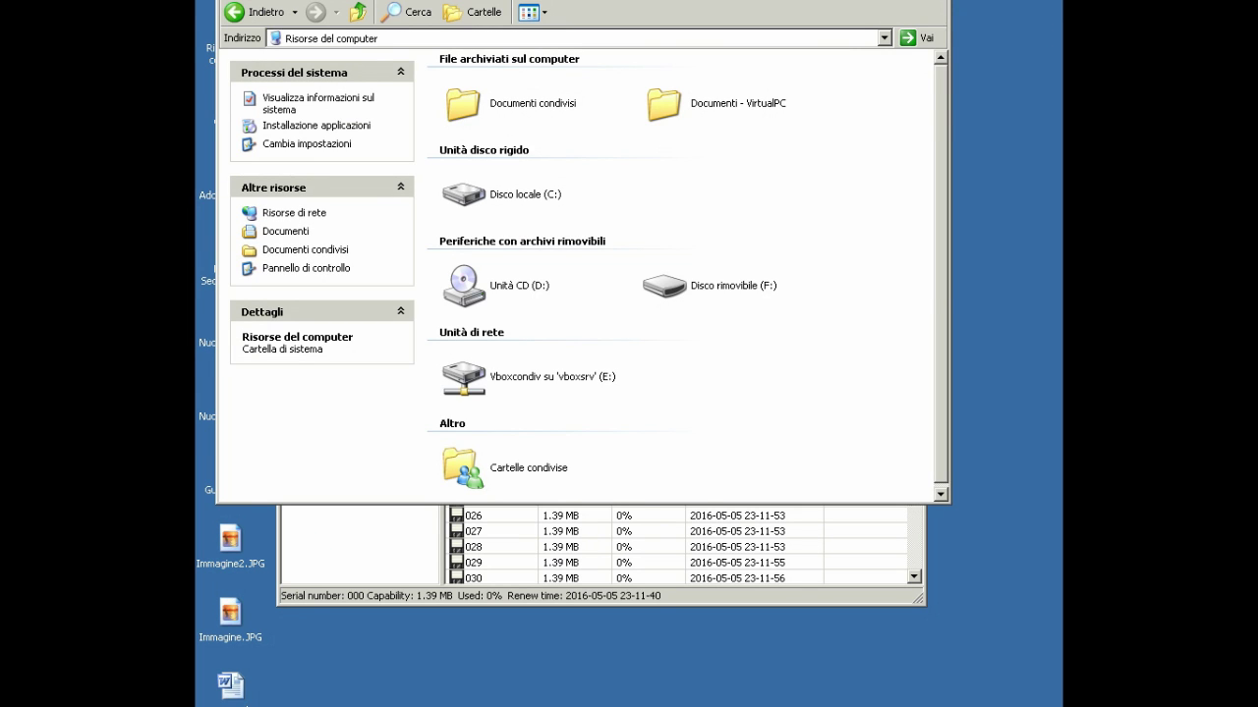
{"action": "left_click", "coordinate": [938, 1]}
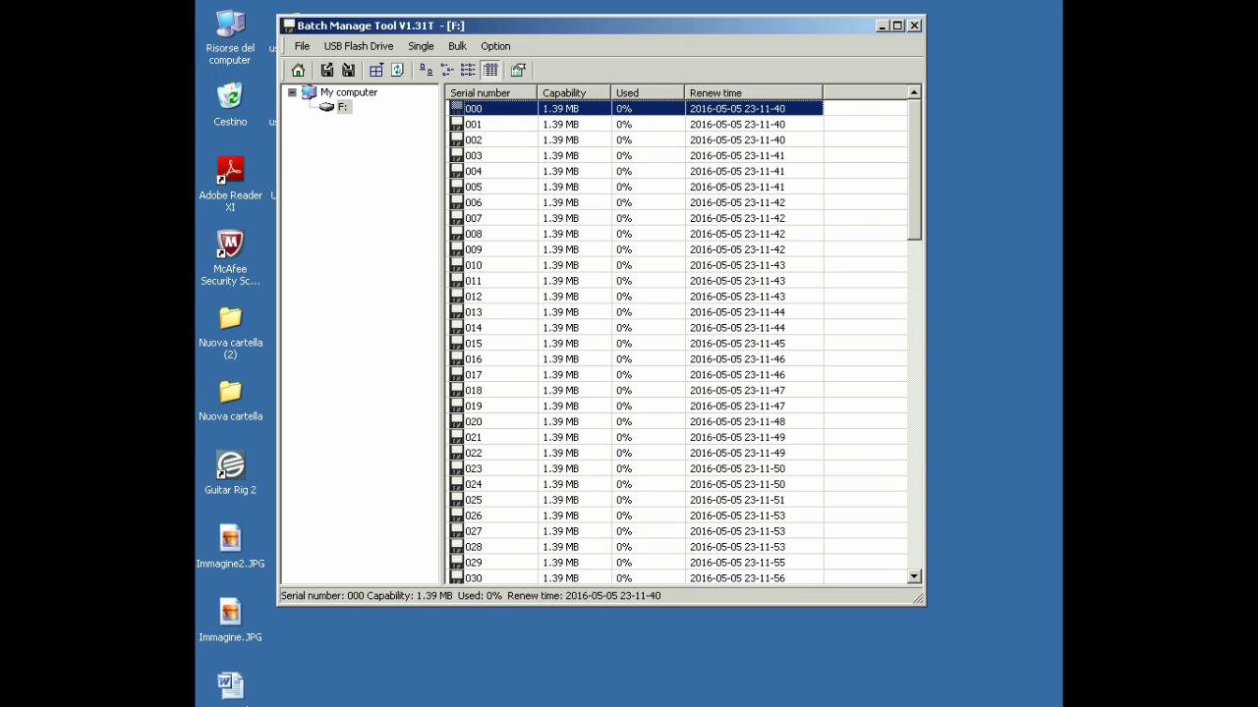
Step: Check which image file types can be written to floppy block 000, leaving the file selection without choosing anything
{"action": "right_click", "coordinate": [479, 106]}
{"action": "left_click", "coordinate": [541, 167]}
{"action": "left_click", "coordinate": [703, 393]}
{"action": "left_click", "coordinate": [703, 393]}
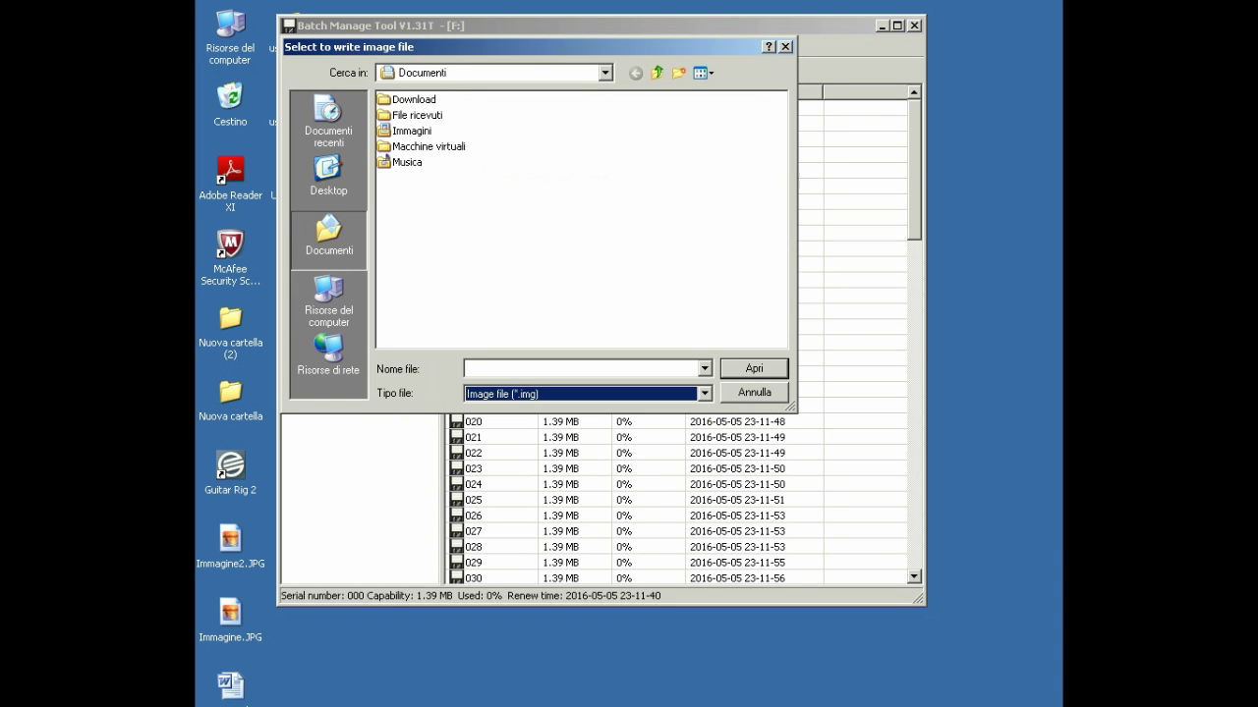
{"action": "left_click", "coordinate": [754, 392]}
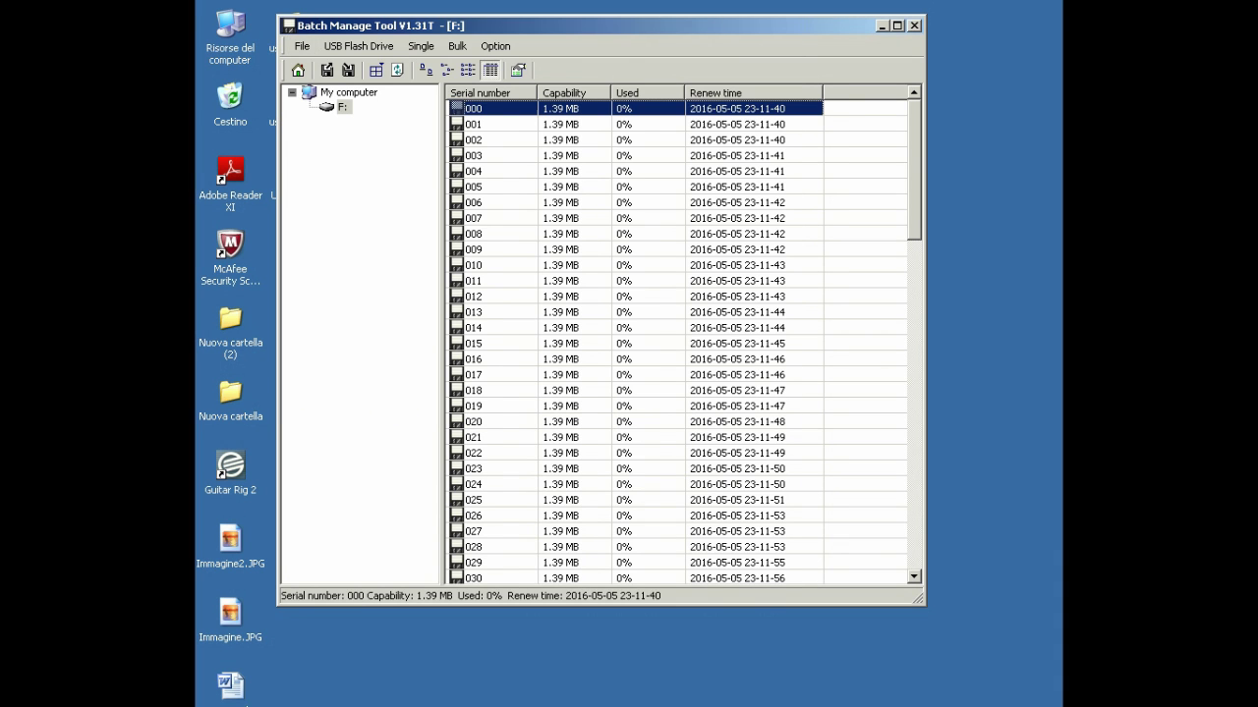
{"action": "left_click_drag", "start_coordinate": [343, 25], "coordinate": [444, 62]}
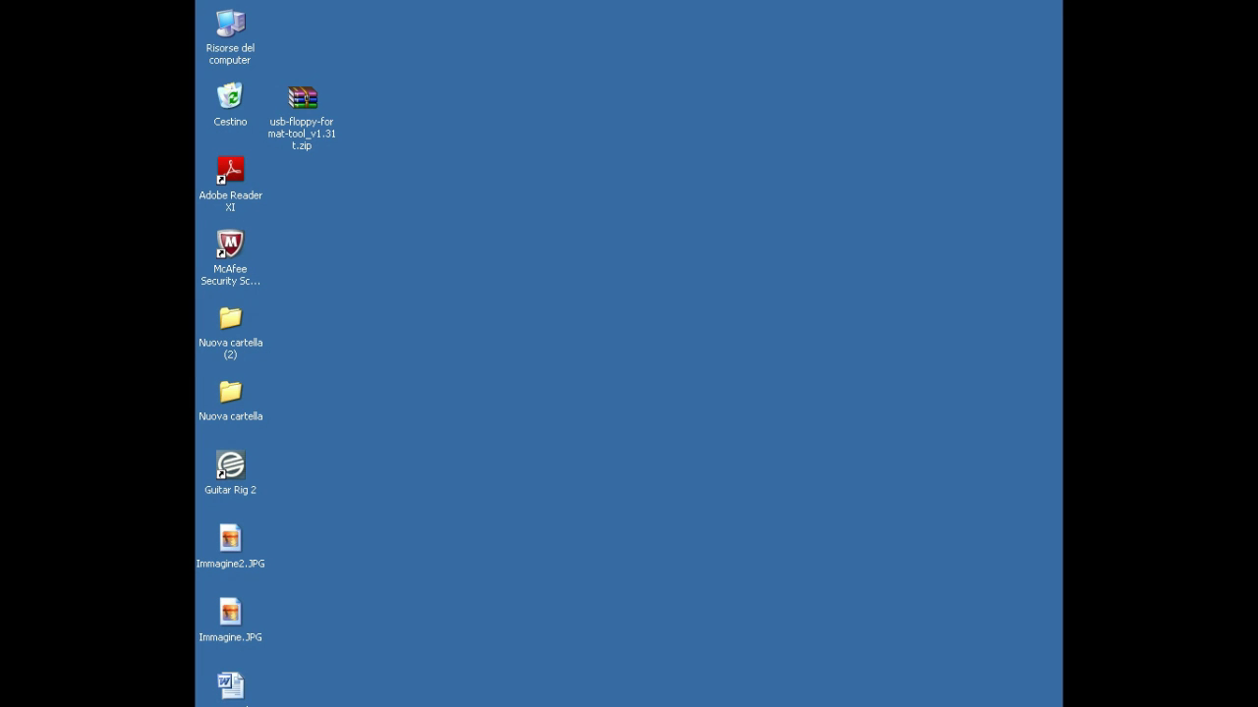
Step: Extract usb-floppy-format-tool_v1.31t.zip into a desktop folder of the same name and open that folder
{"action": "right_click", "coordinate": [306, 114]}
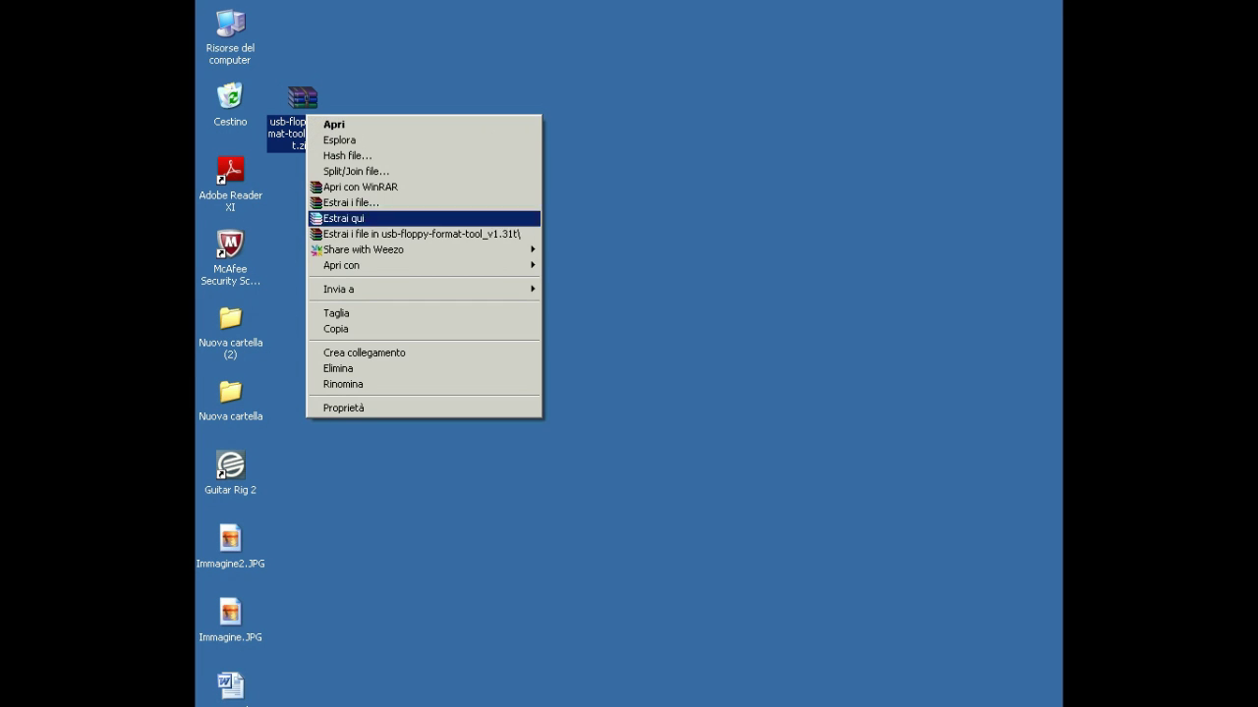
{"action": "left_click", "coordinate": [393, 234]}
{"action": "double_click", "coordinate": [302, 28]}
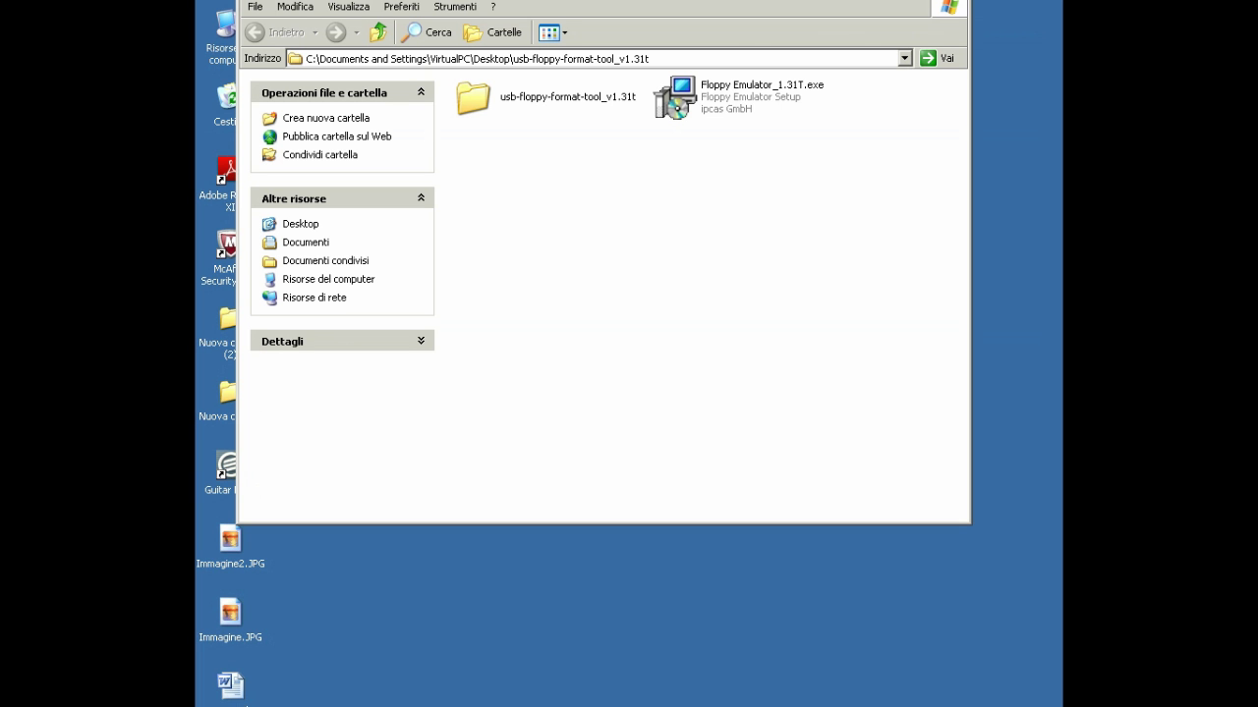
Step: Install Floppy Emulator from Floppy Emulator_1.31T.exe in English with the default destination and Start Menu folders, and close the folder window
{"action": "left_click", "coordinate": [676, 98]}
{"action": "double_click", "coordinate": [788, 107]}
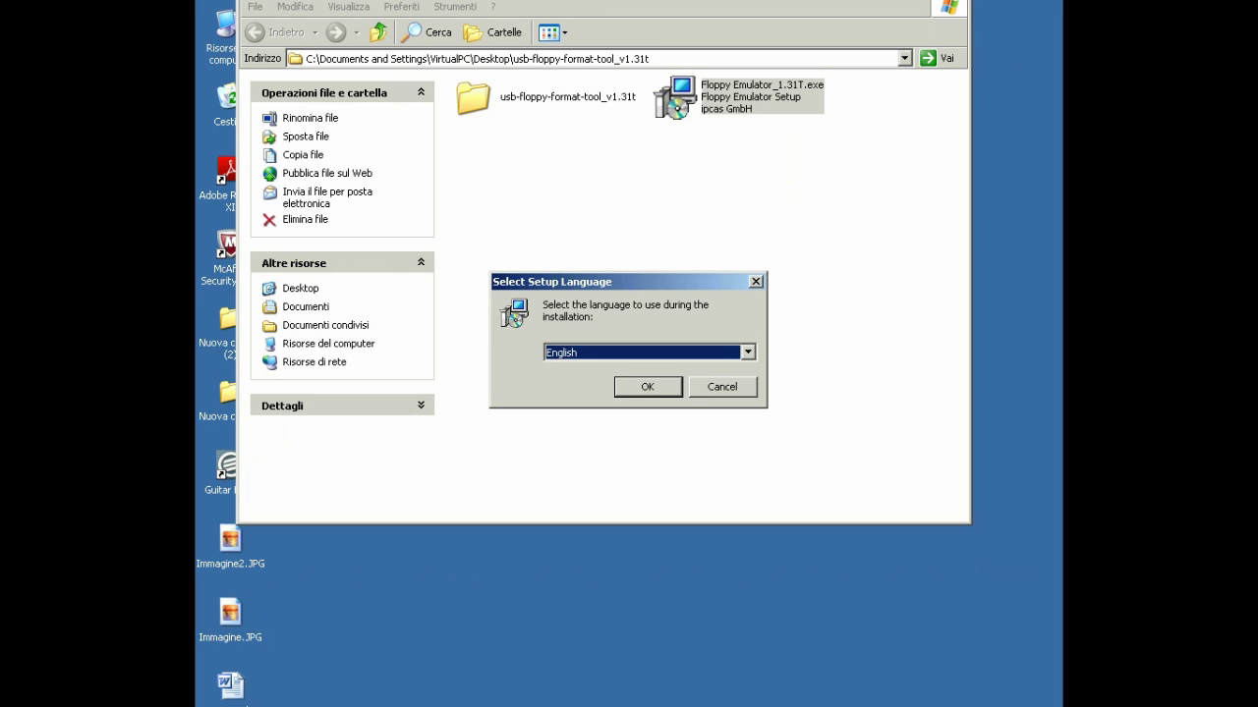
{"action": "key", "text": "Return"}
{"action": "key", "text": "Return"}
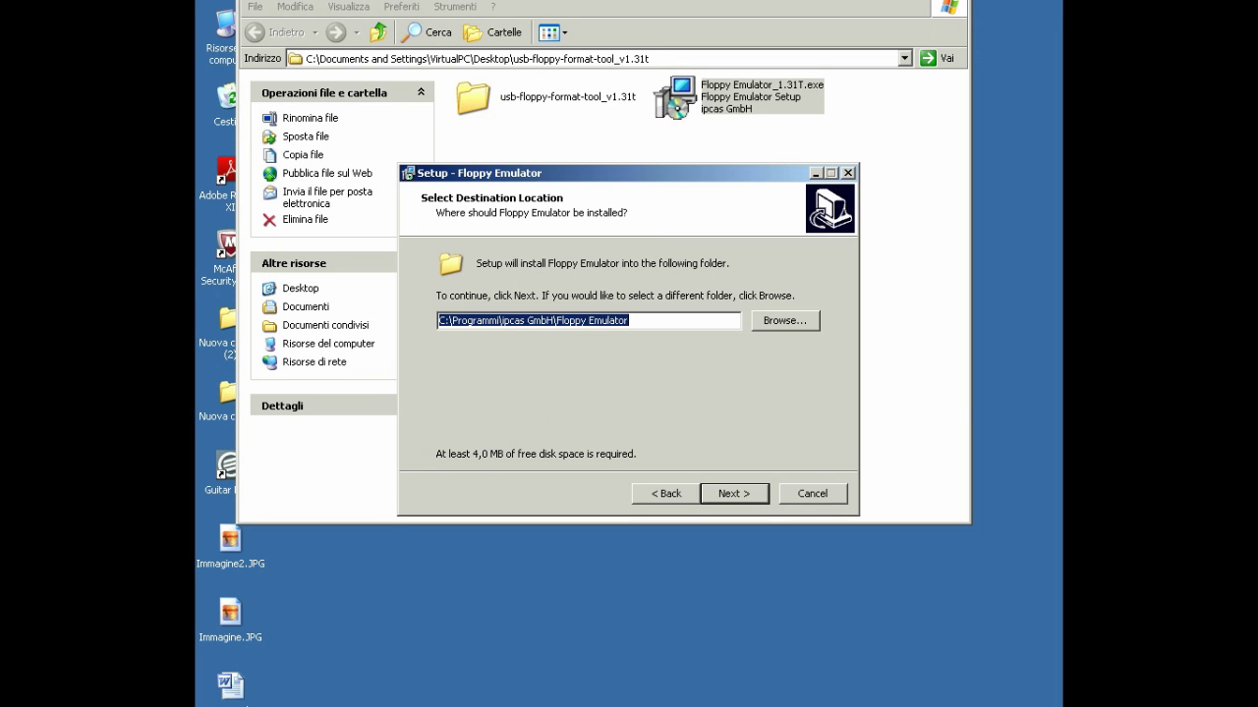
{"action": "key", "text": "Return"}
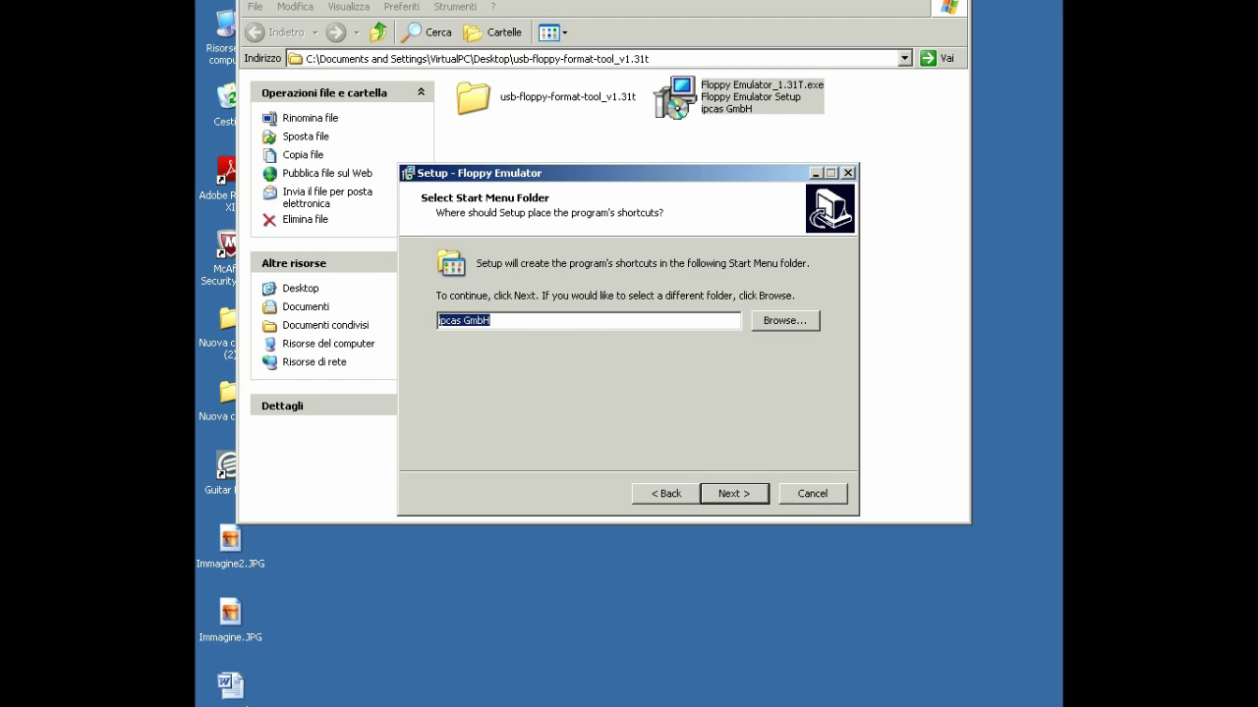
{"action": "key", "text": "Return"}
{"action": "key", "text": "Return"}
{"action": "key", "text": "Return"}
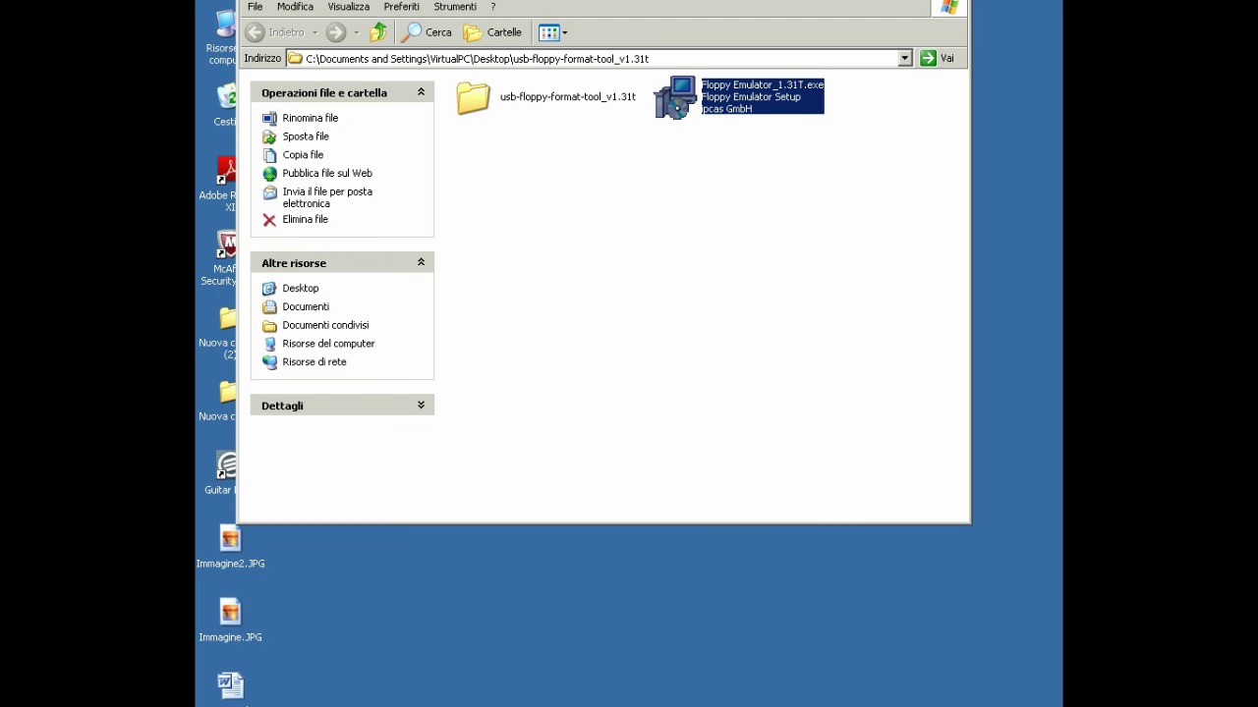
{"action": "key", "text": "alt+F4"}
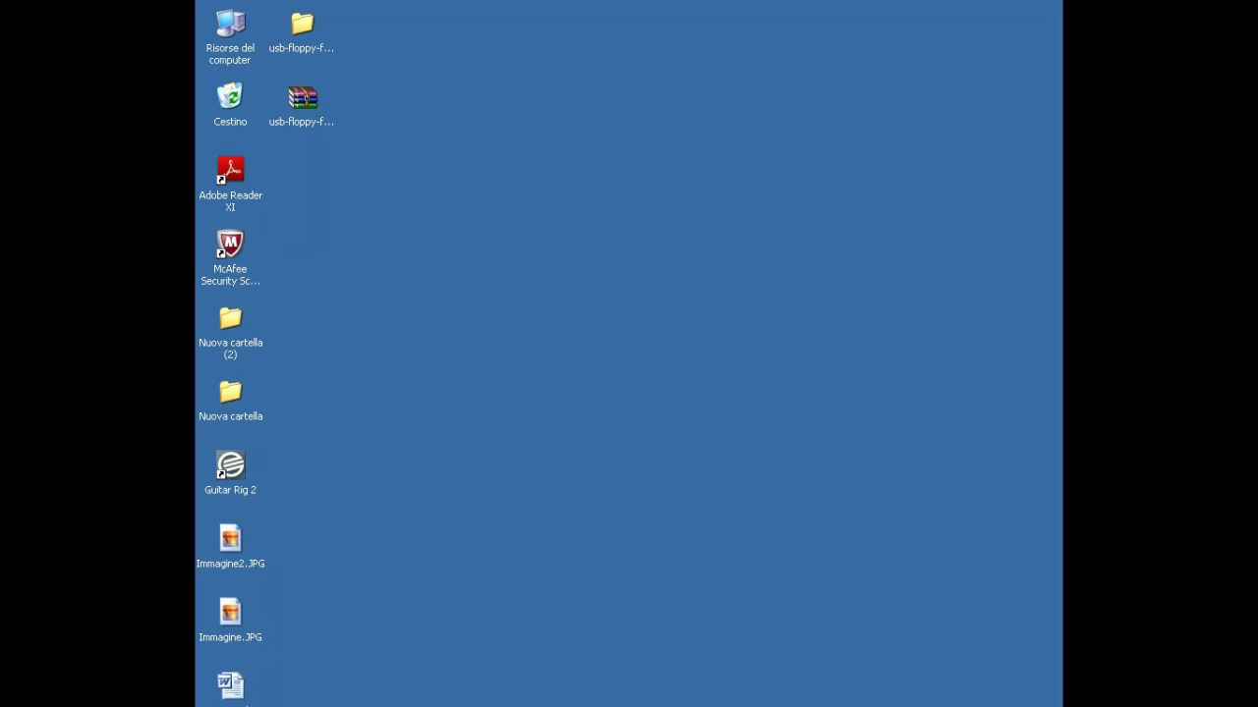
Step: Create a desktop shortcut to USB_Floppy_ManagerII_V1.31T from the installed ipcas GmbH Floppy Emulator programs
{"action": "key", "text": "super"}
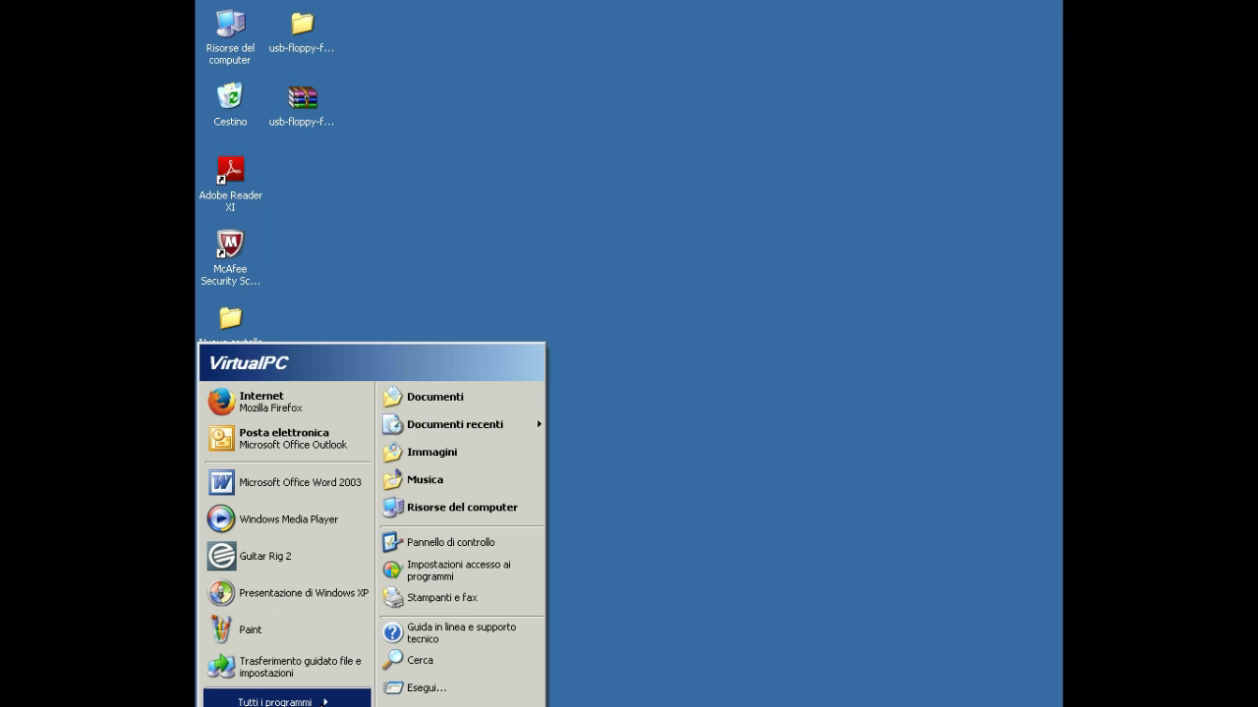
{"action": "mouse_move", "coordinate": [275, 702]}
{"action": "mouse_move", "coordinate": [606, 706]}
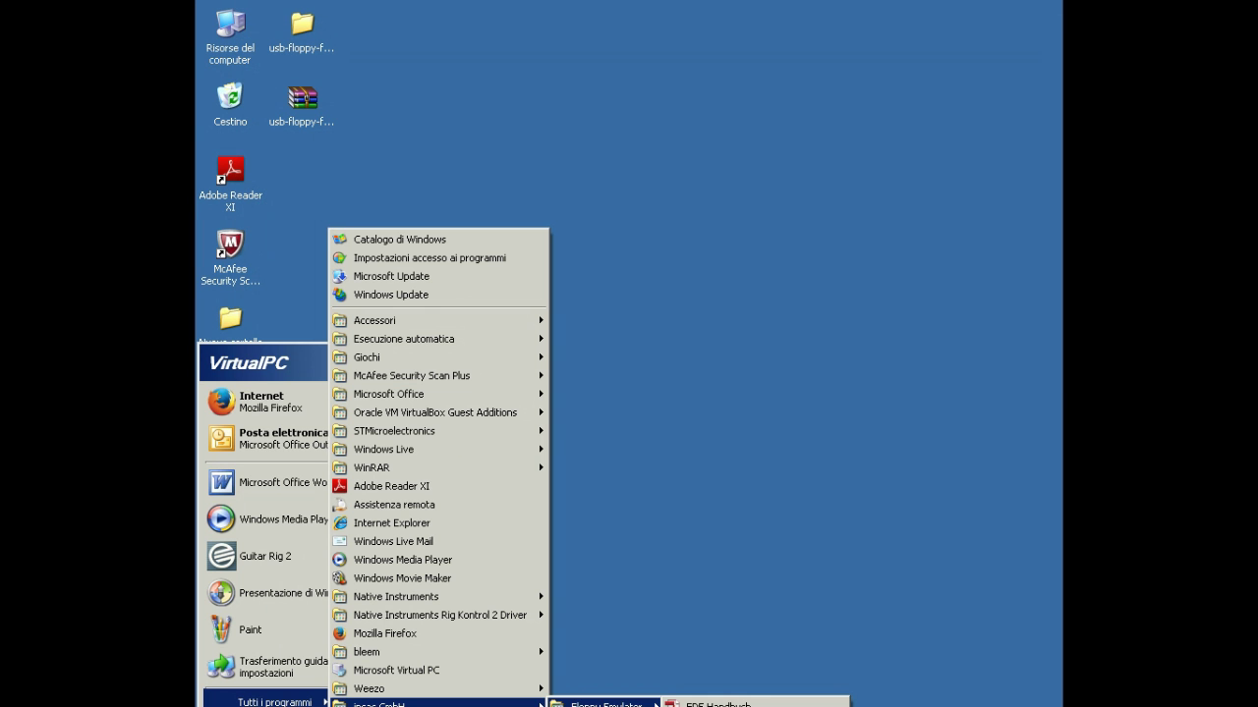
{"action": "right_click", "coordinate": [710, 704]}
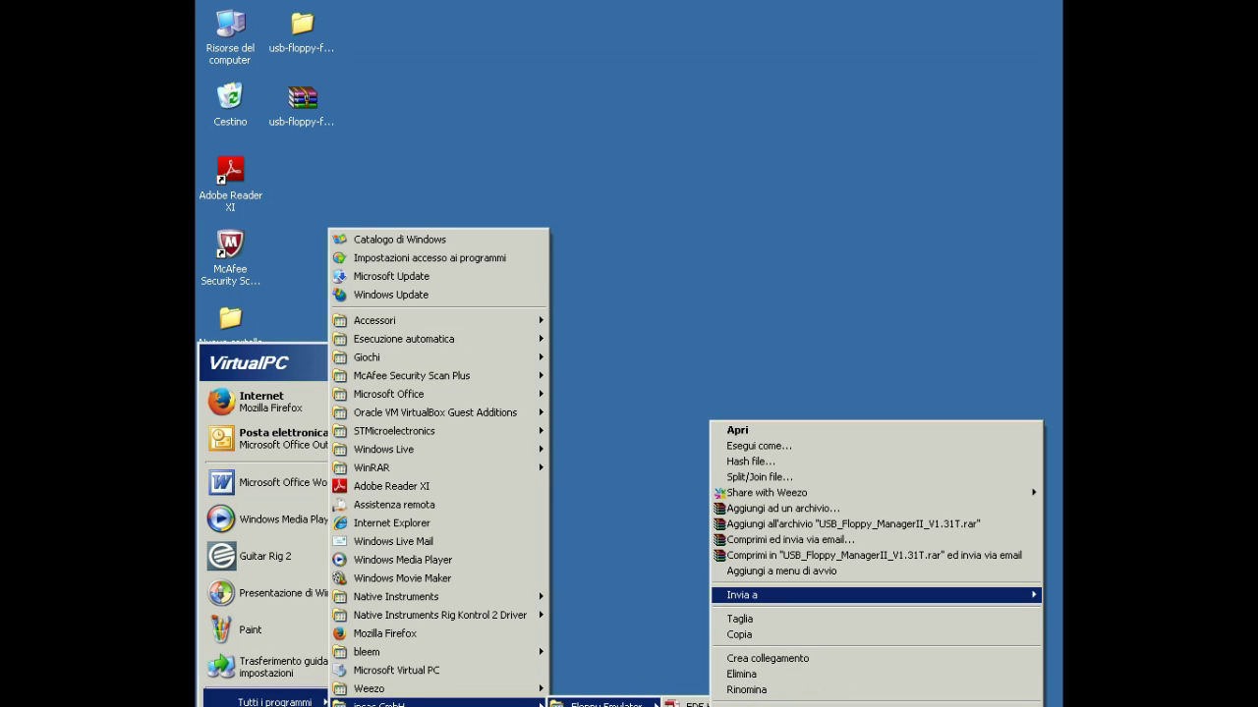
{"action": "mouse_move", "coordinate": [746, 595]}
{"action": "left_click", "coordinate": [622, 618]}
{"action": "left_click", "coordinate": [629, 393]}
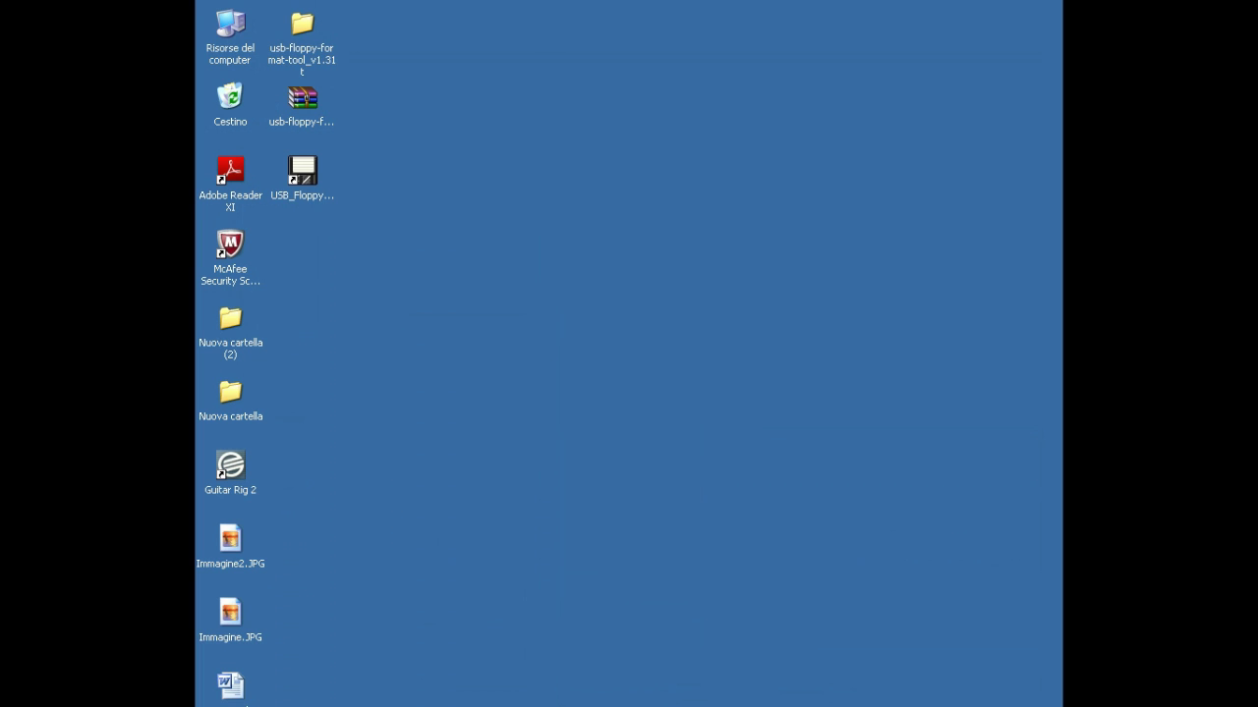
Step: Launch the USB floppy manager from its new desktop shortcut and select My computer in its drive tree
{"action": "left_click", "coordinate": [303, 171]}
{"action": "double_click", "coordinate": [303, 171]}
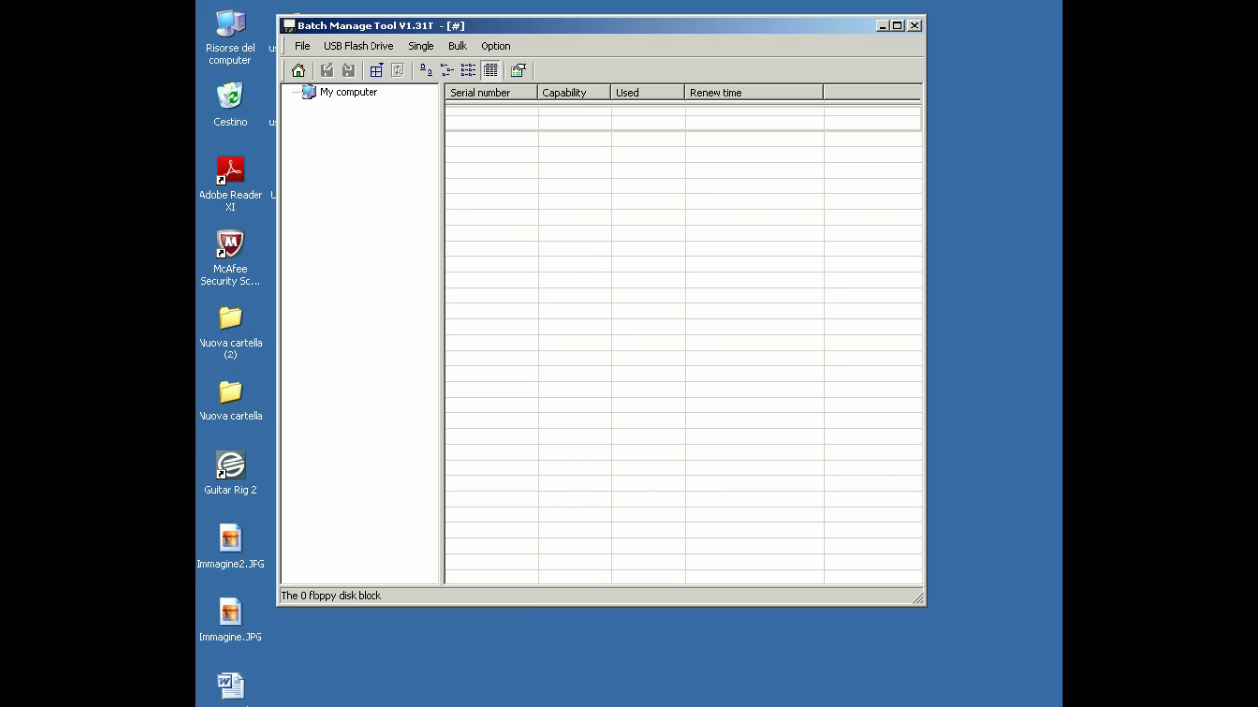
{"action": "left_click", "coordinate": [349, 93]}
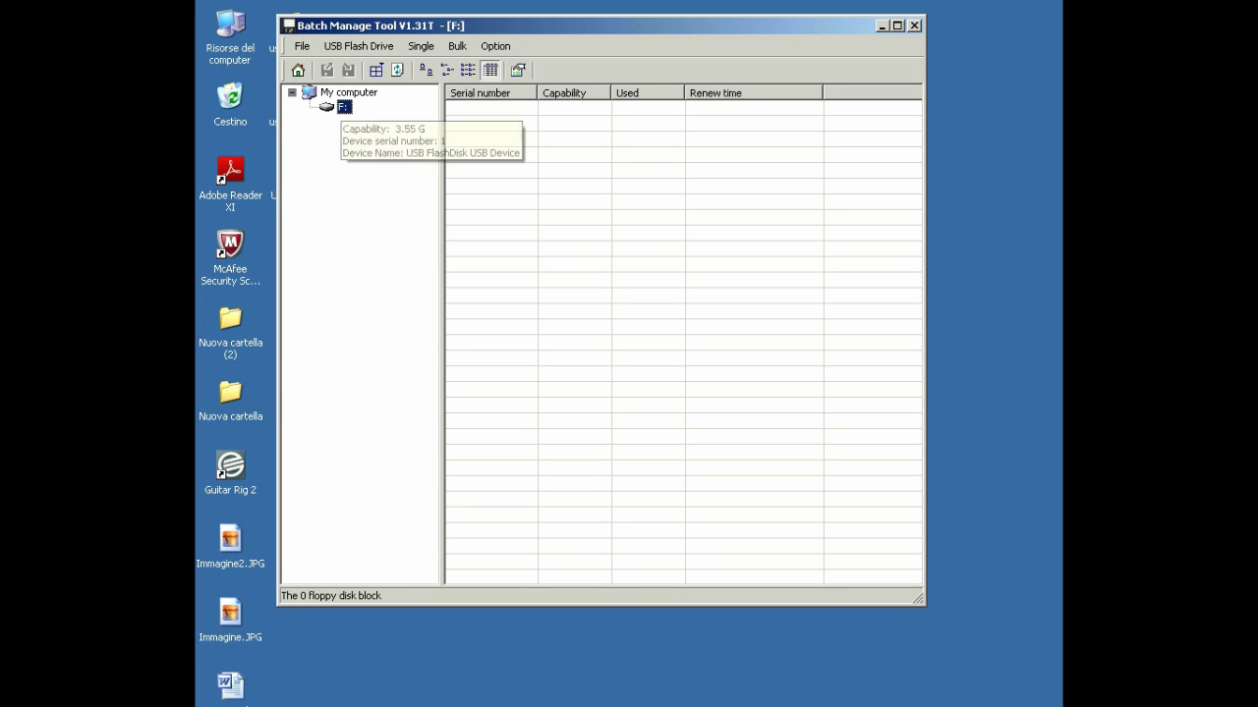
Step: Format USB flash drive F: into 100 floppy disks of 1.44M, without DOS boot or quick format, and close the format dialog
{"action": "right_click", "coordinate": [343, 106]}
{"action": "left_click", "coordinate": [383, 118]}
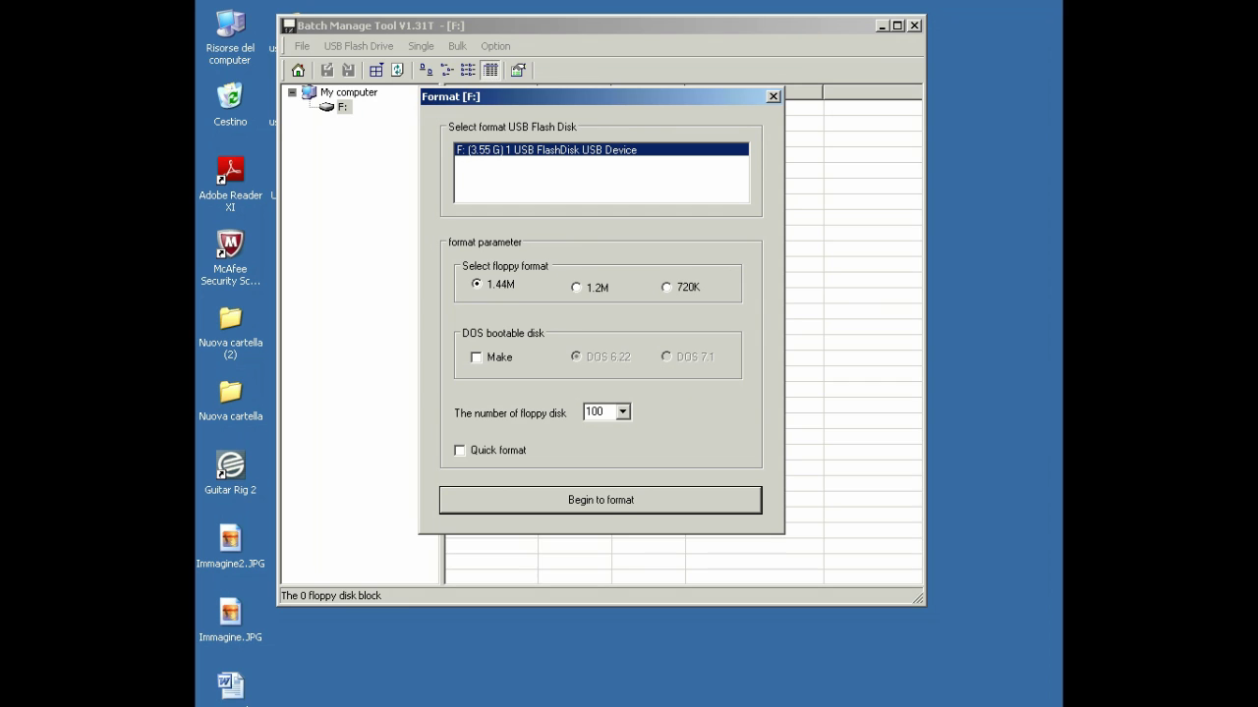
{"action": "left_click", "coordinate": [623, 412]}
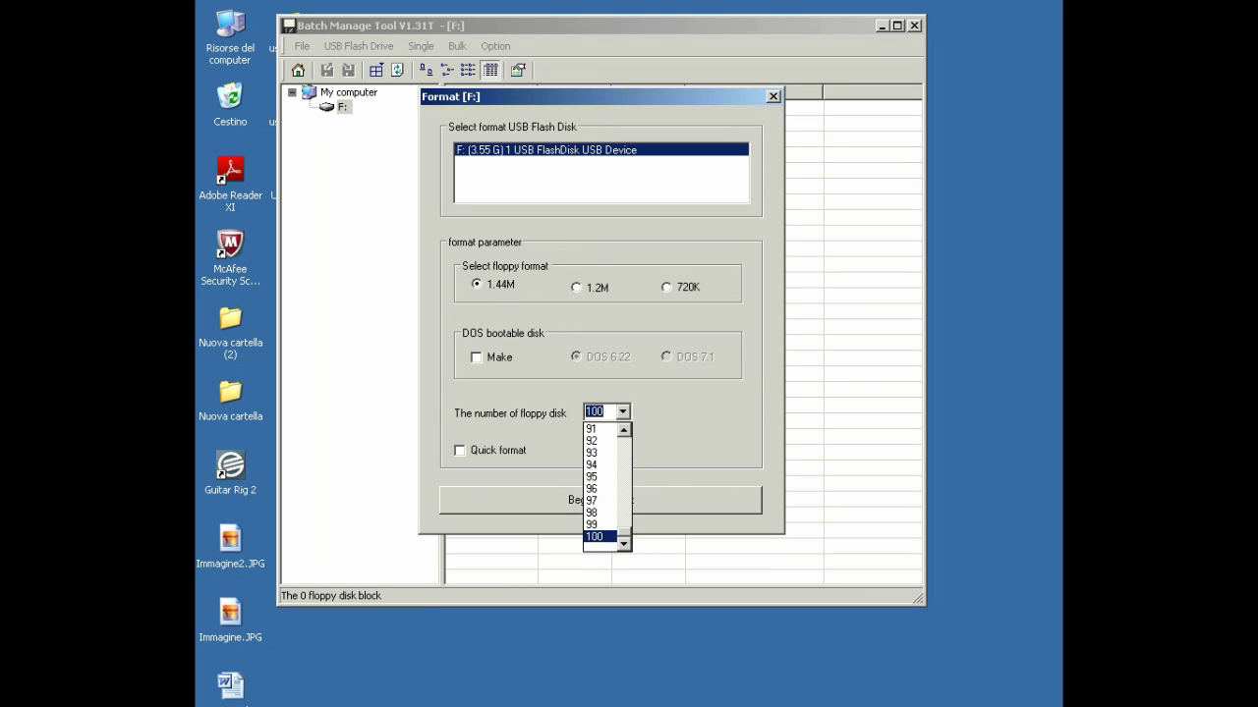
{"action": "left_click_drag", "start_coordinate": [624, 532], "coordinate": [624, 441]}
{"action": "scroll", "coordinate": [606, 486], "scroll_direction": "down", "scroll_amount": 20}
{"action": "left_click", "coordinate": [596, 538]}
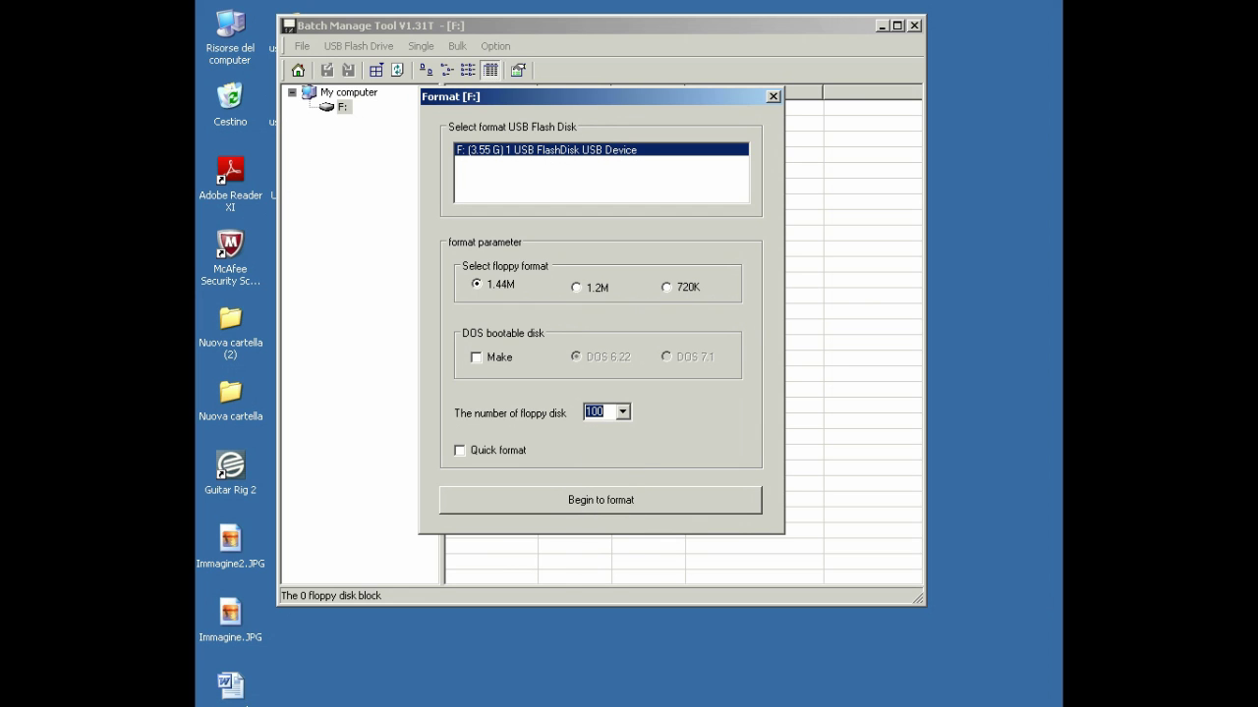
{"action": "key", "text": "Return"}
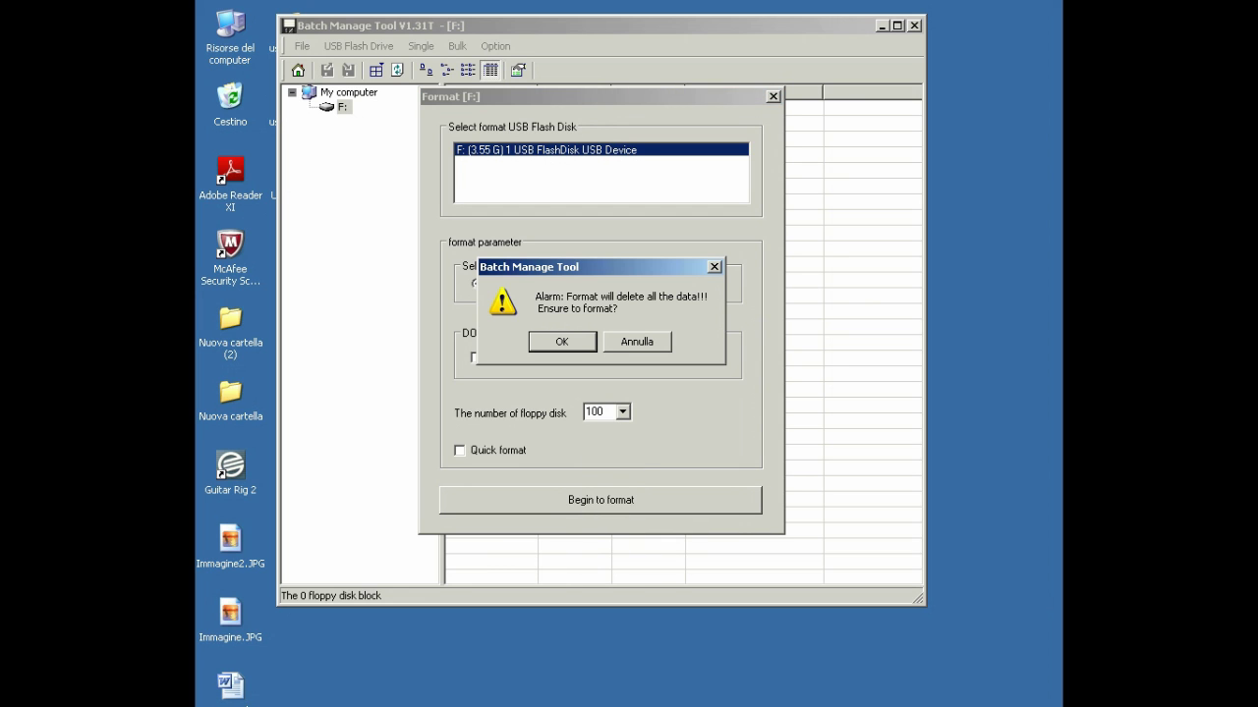
{"action": "key", "text": "Return"}
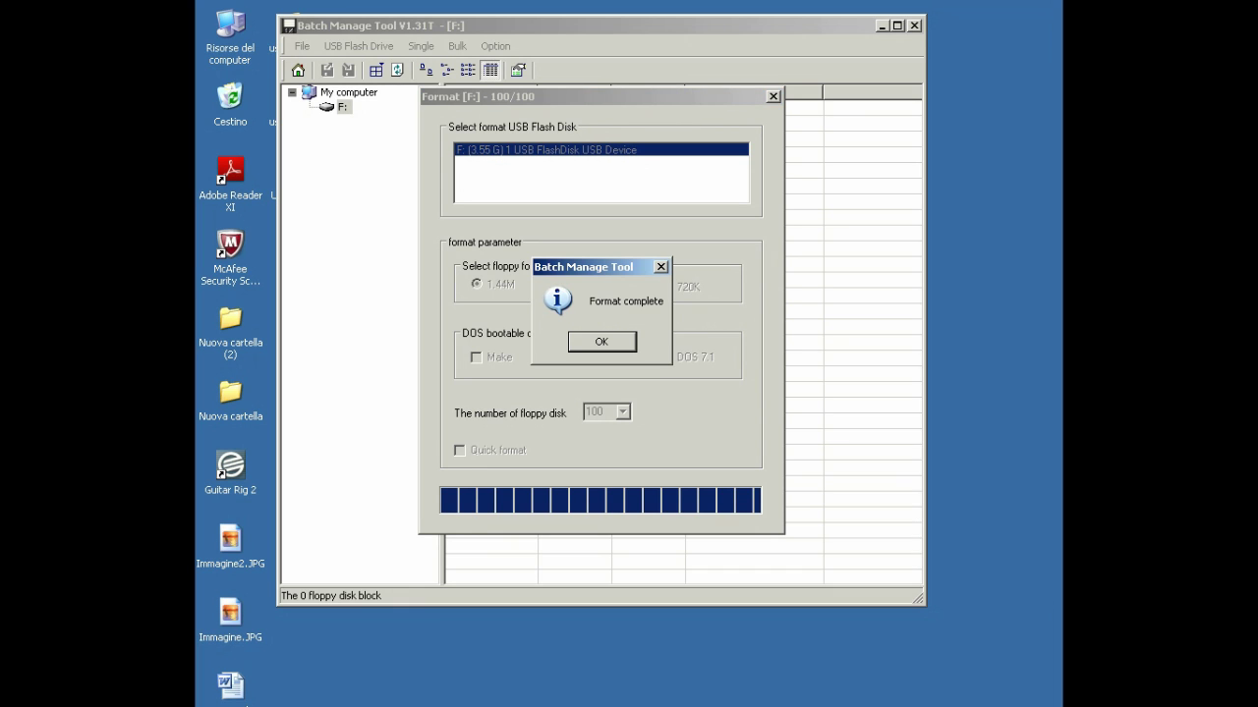
{"action": "key", "text": "Return"}
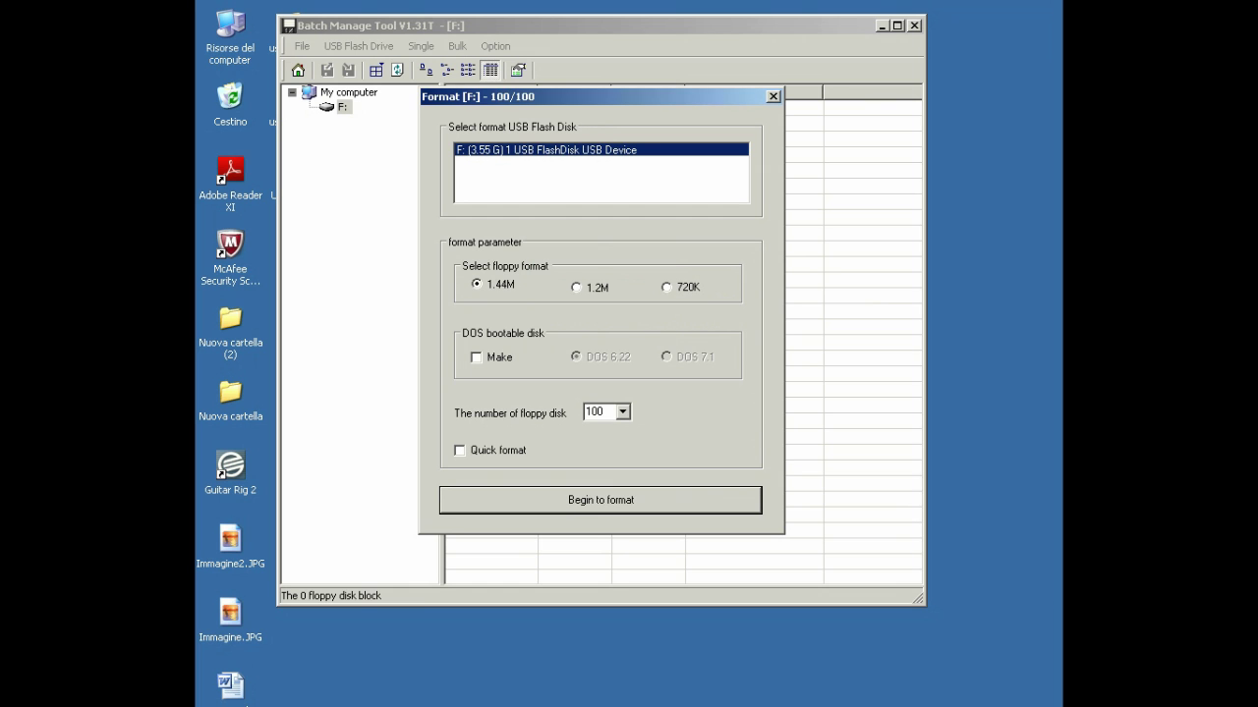
{"action": "key", "text": "Escape"}
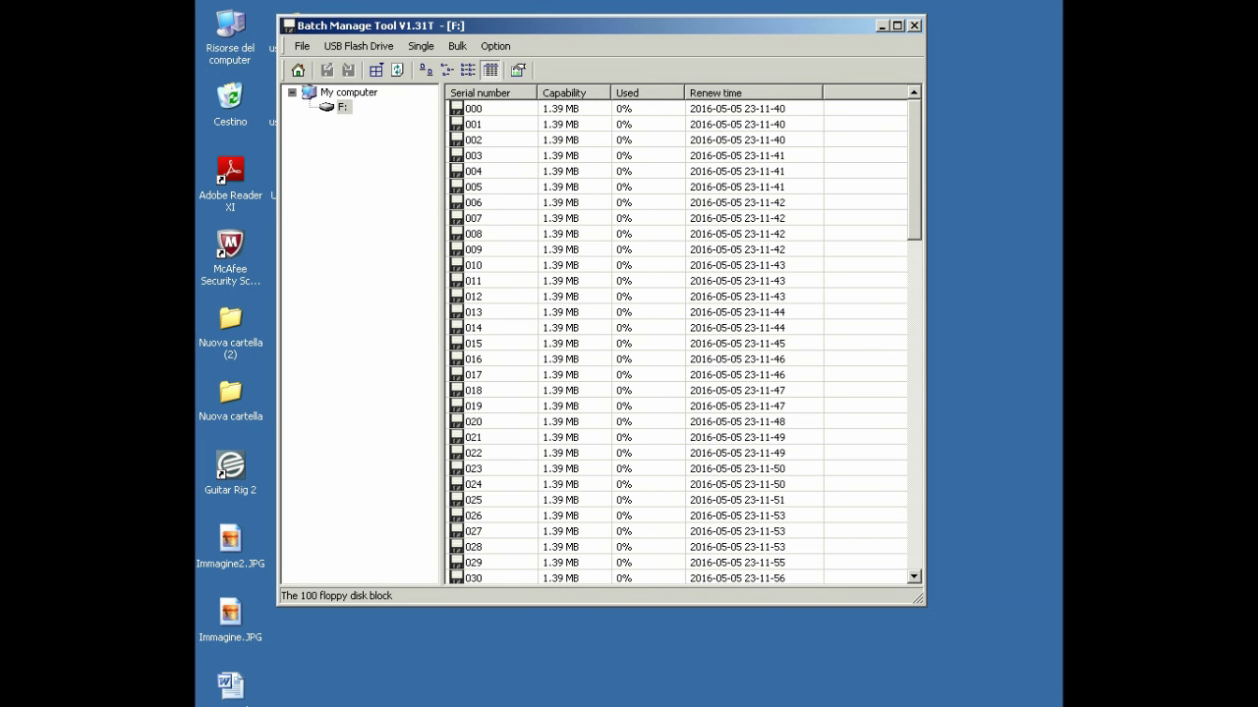
Step: Review the list of floppy disk blocks on drive F: from first to last and return to its start
{"action": "scroll", "coordinate": [677, 344], "scroll_direction": "down", "scroll_amount": 20}
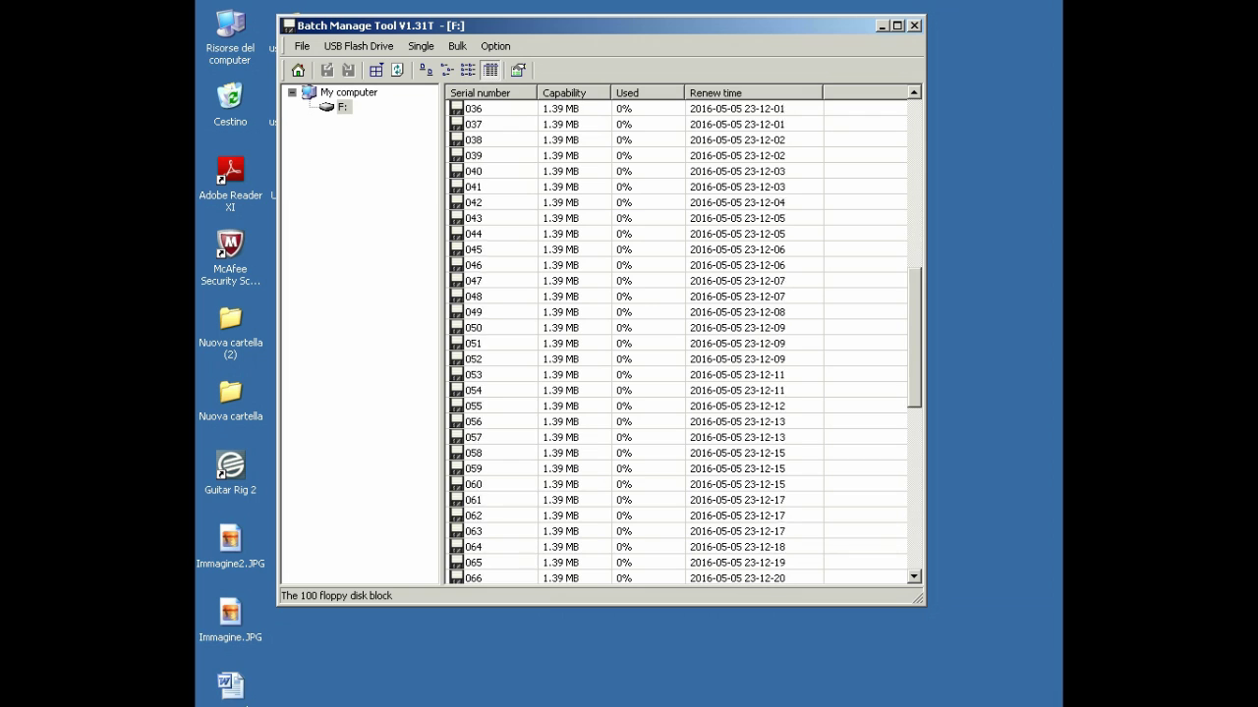
{"action": "scroll", "coordinate": [678, 344], "scroll_direction": "down", "scroll_amount": 2}
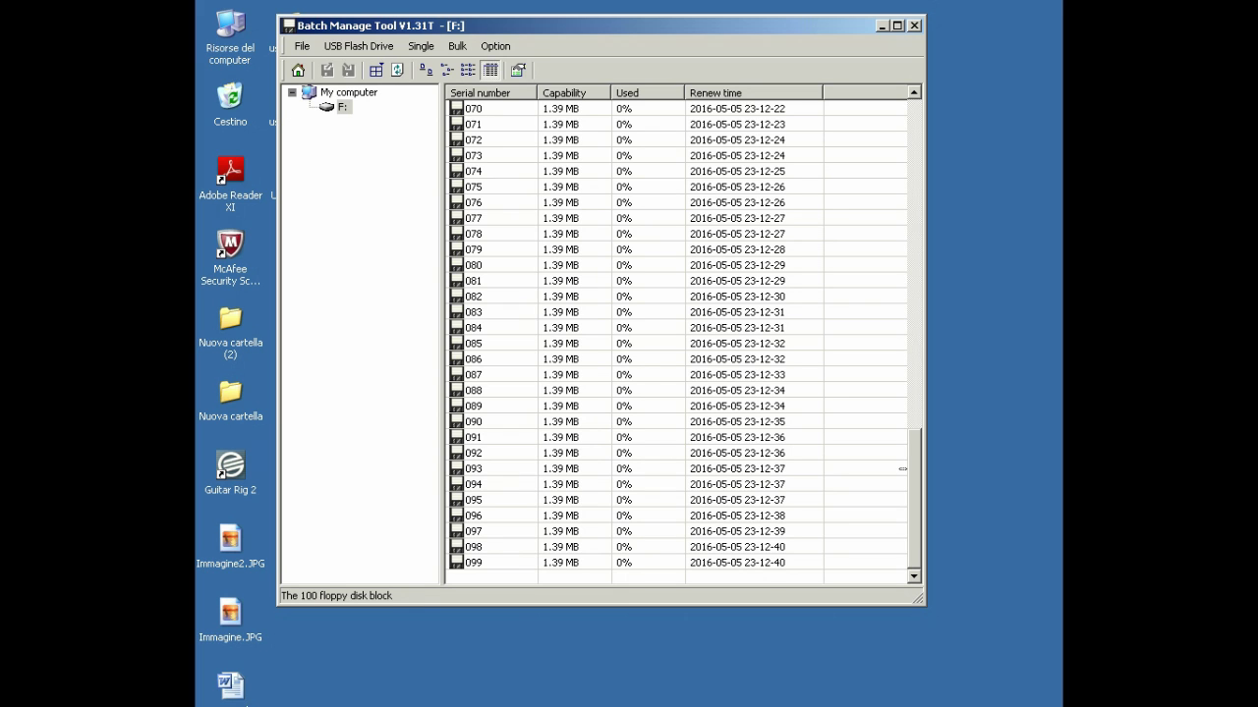
{"action": "scroll", "coordinate": [902, 469], "scroll_direction": "up", "scroll_amount": 20}
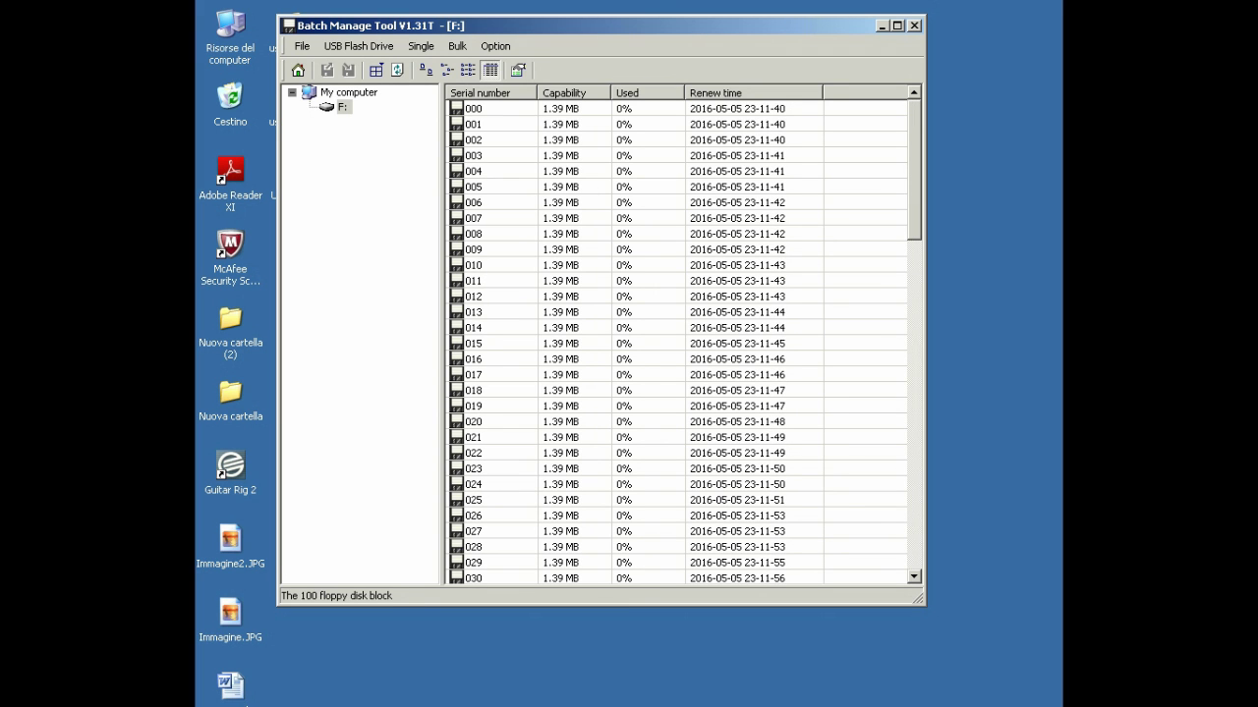
Step: Open floppy block 000 as a folder, view the computer's drives from that window and close it
{"action": "right_click", "coordinate": [476, 108]}
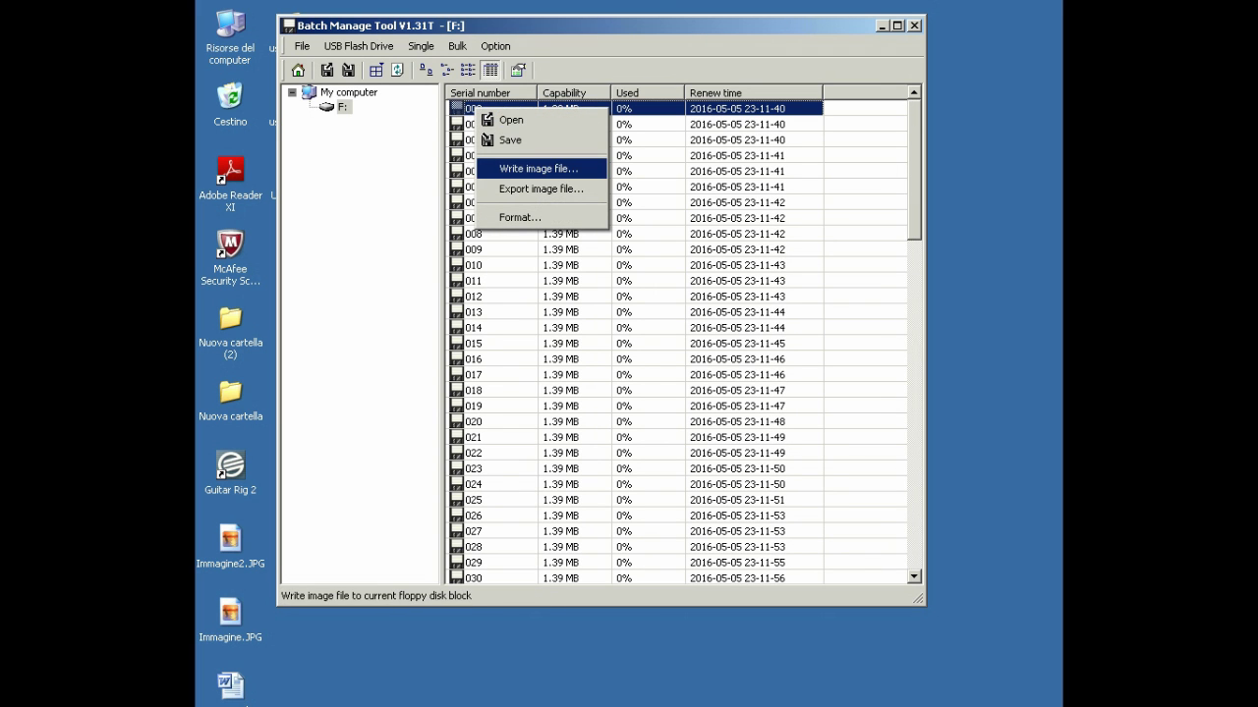
{"action": "left_click", "coordinate": [510, 140]}
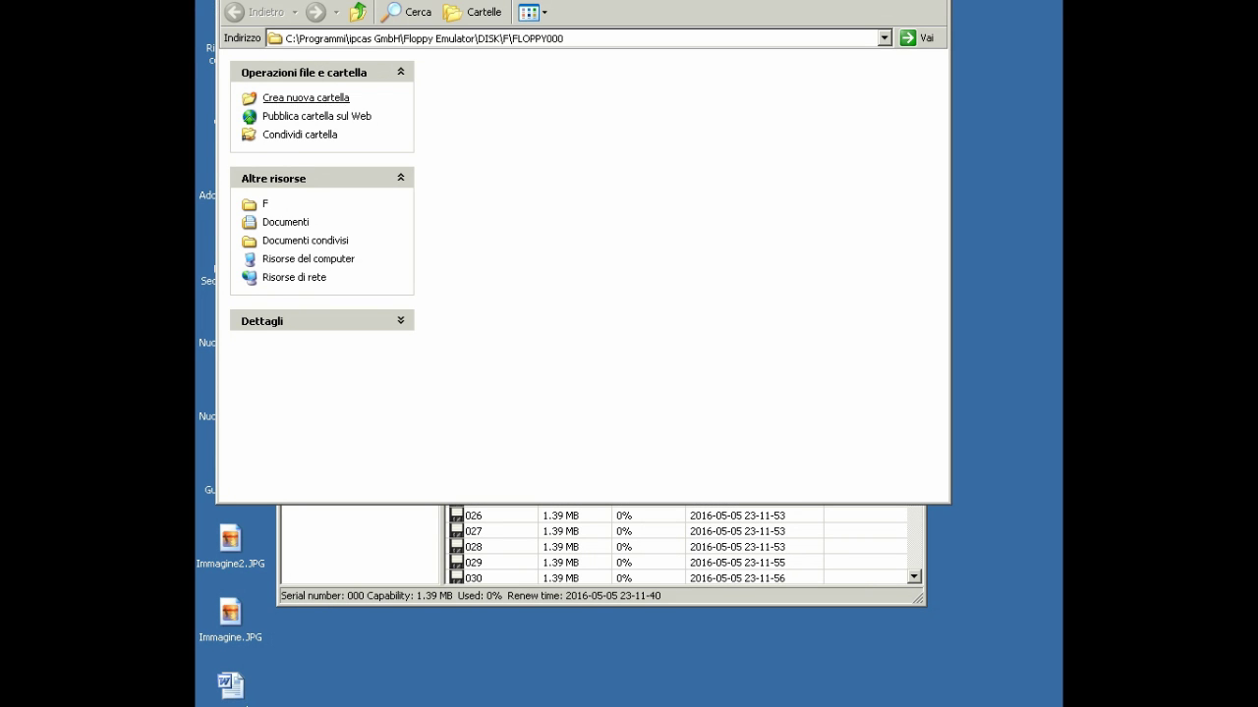
{"action": "left_click", "coordinate": [308, 258]}
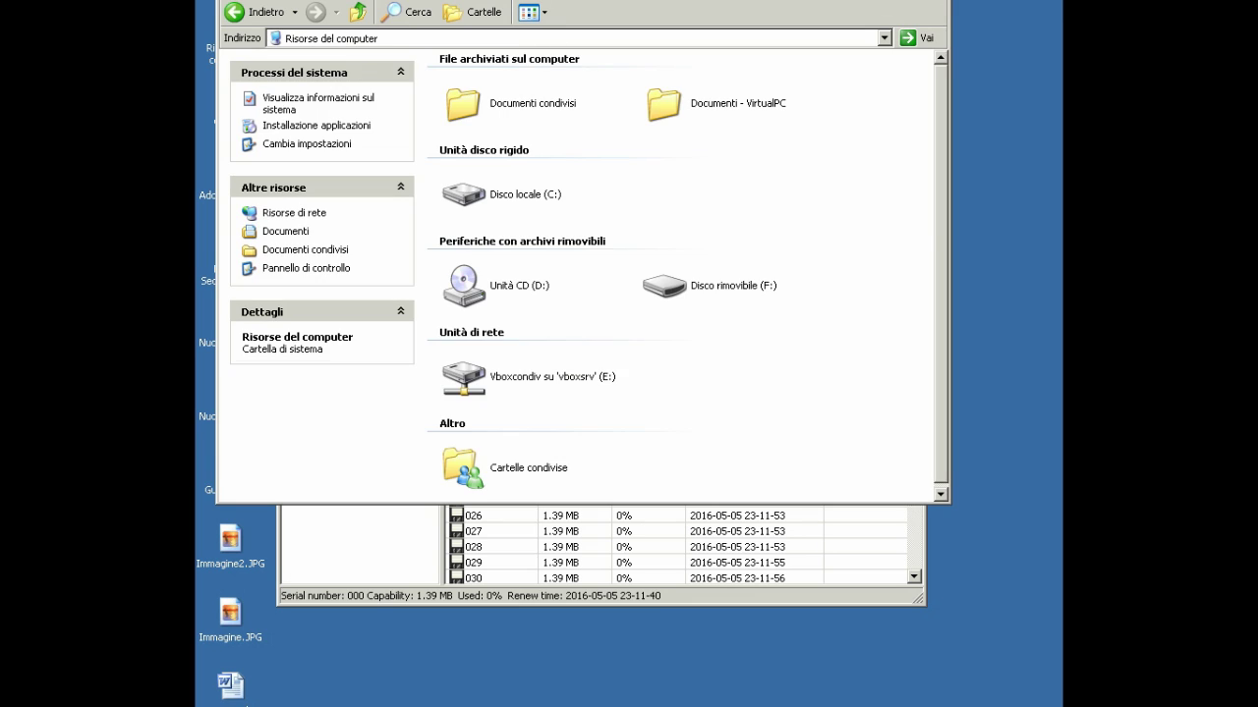
{"action": "key", "text": "alt+F4"}
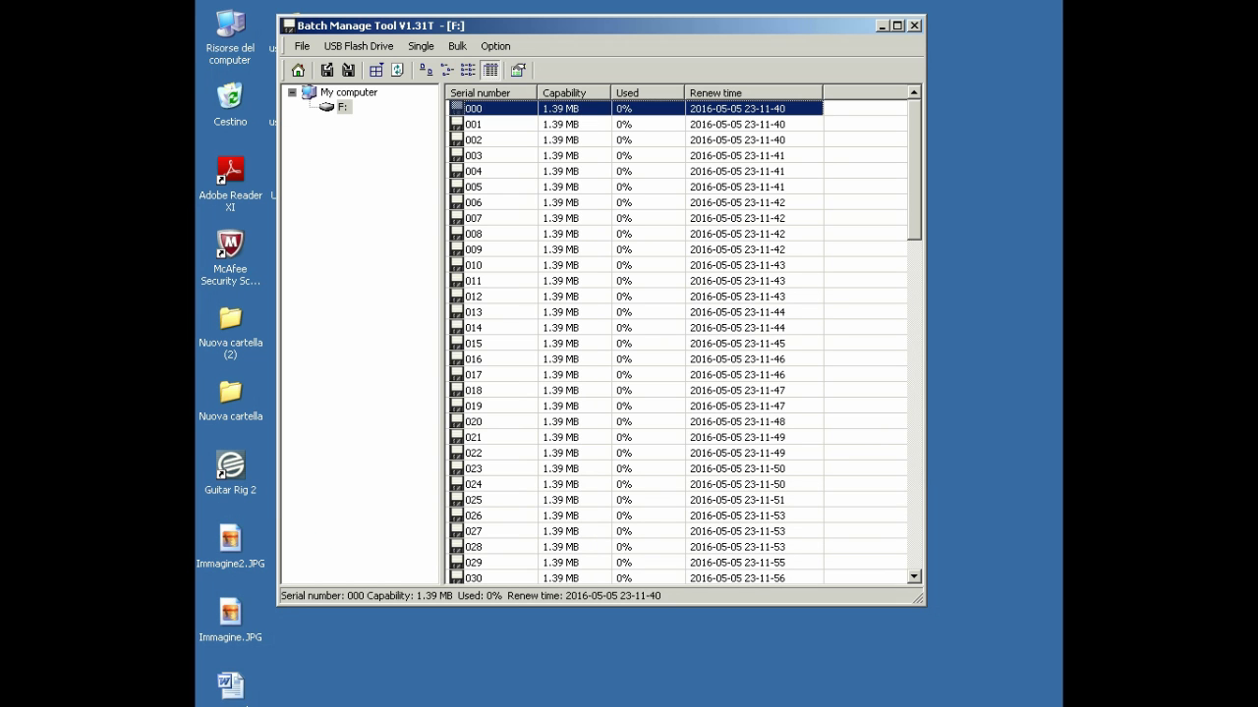
Step: Check the file types offered for writing an image to floppy block 000 and leave the file selection without choosing a file
{"action": "right_click", "coordinate": [477, 106]}
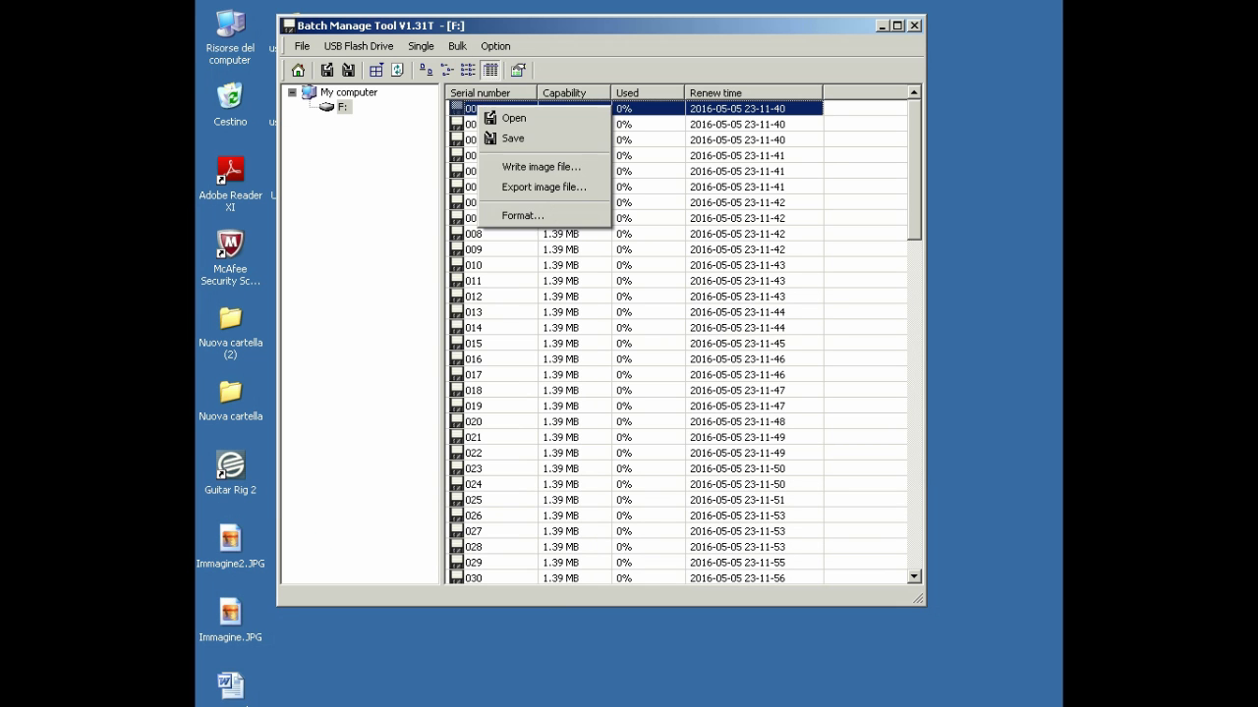
{"action": "left_click", "coordinate": [541, 166]}
{"action": "left_click", "coordinate": [703, 392]}
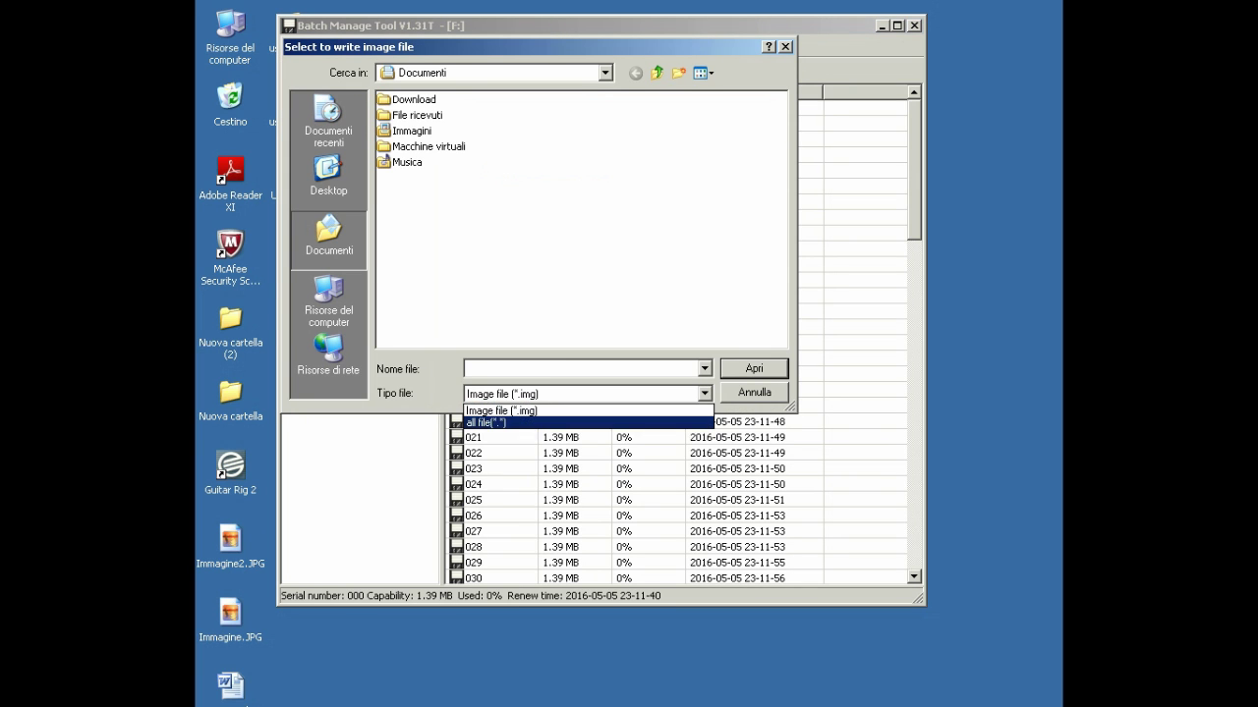
{"action": "left_click", "coordinate": [502, 411]}
{"action": "key", "text": "Escape"}
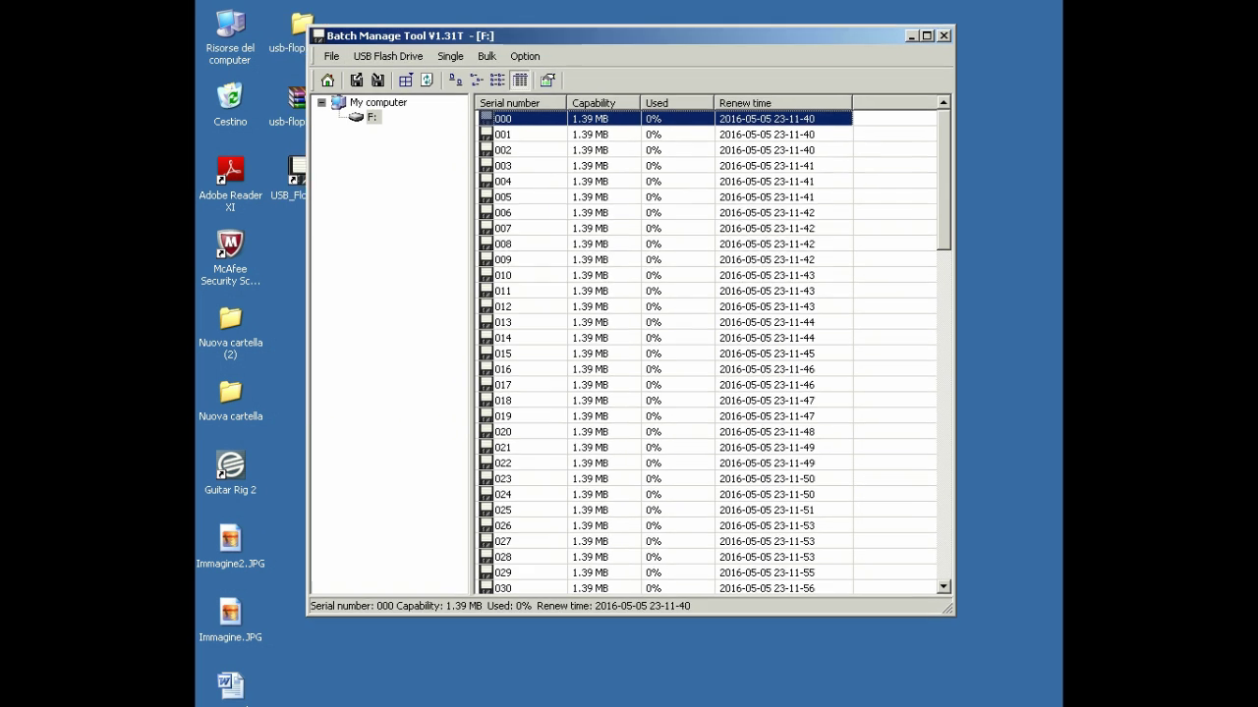
{"action": "left_click_drag", "start_coordinate": [609, 36], "coordinate": [679, 63]}
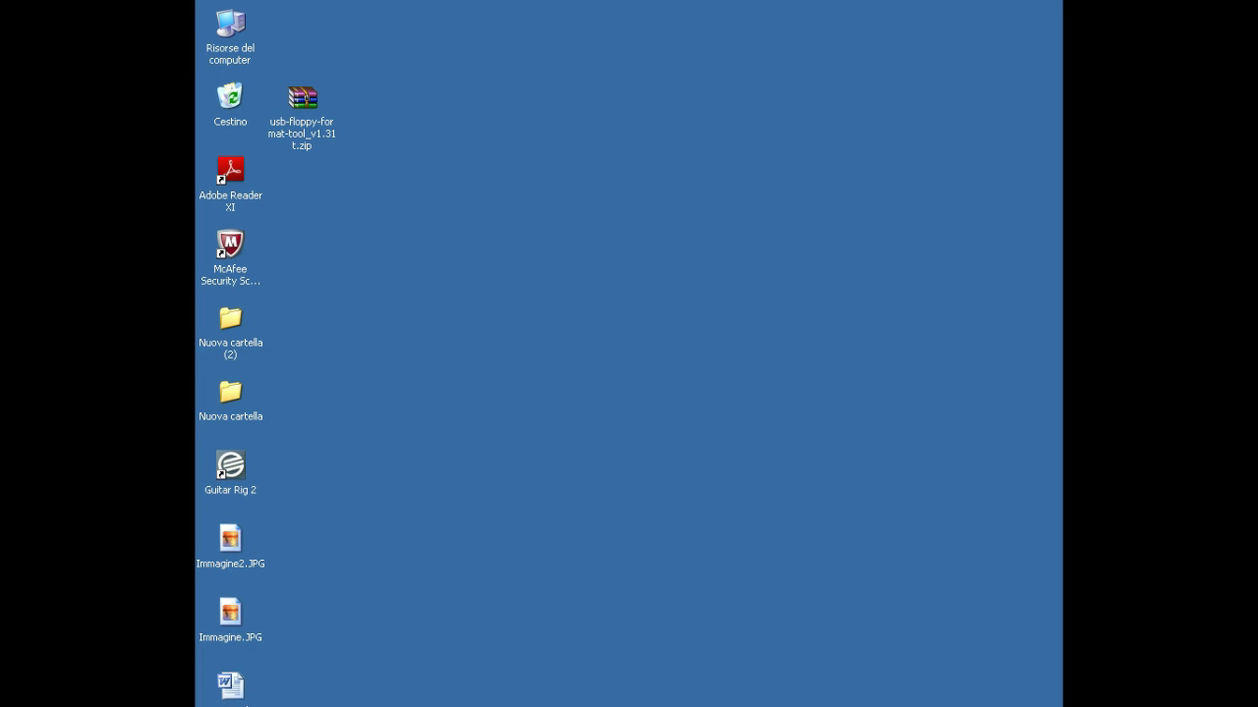
Step: Extract usb-floppy-format-tool_v1.31t.zip on the desktop into a folder of the same name and open that folder
{"action": "right_click", "coordinate": [305, 114]}
{"action": "left_click", "coordinate": [422, 234]}
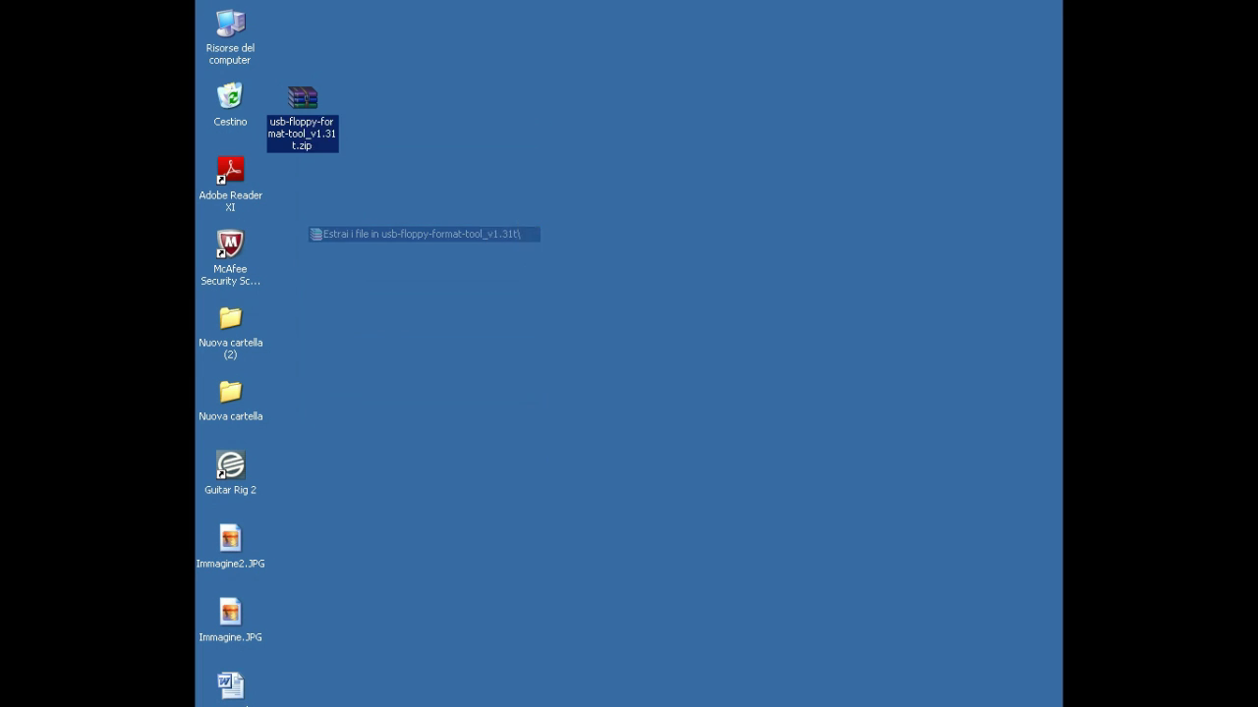
{"action": "double_click", "coordinate": [303, 26]}
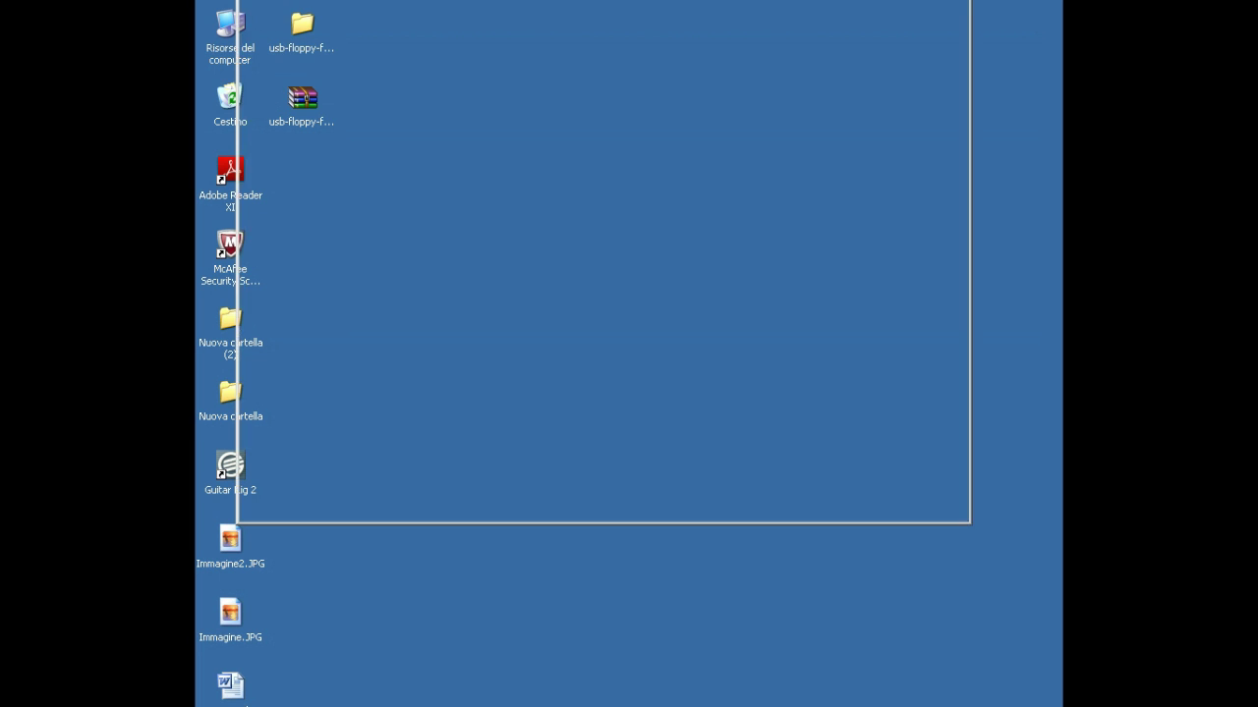
Step: Install Floppy Emulator 1.31 from Floppy Emulator_1.31T.exe with the default destination and Start menu folder, and close the folder window
{"action": "left_click", "coordinate": [749, 97]}
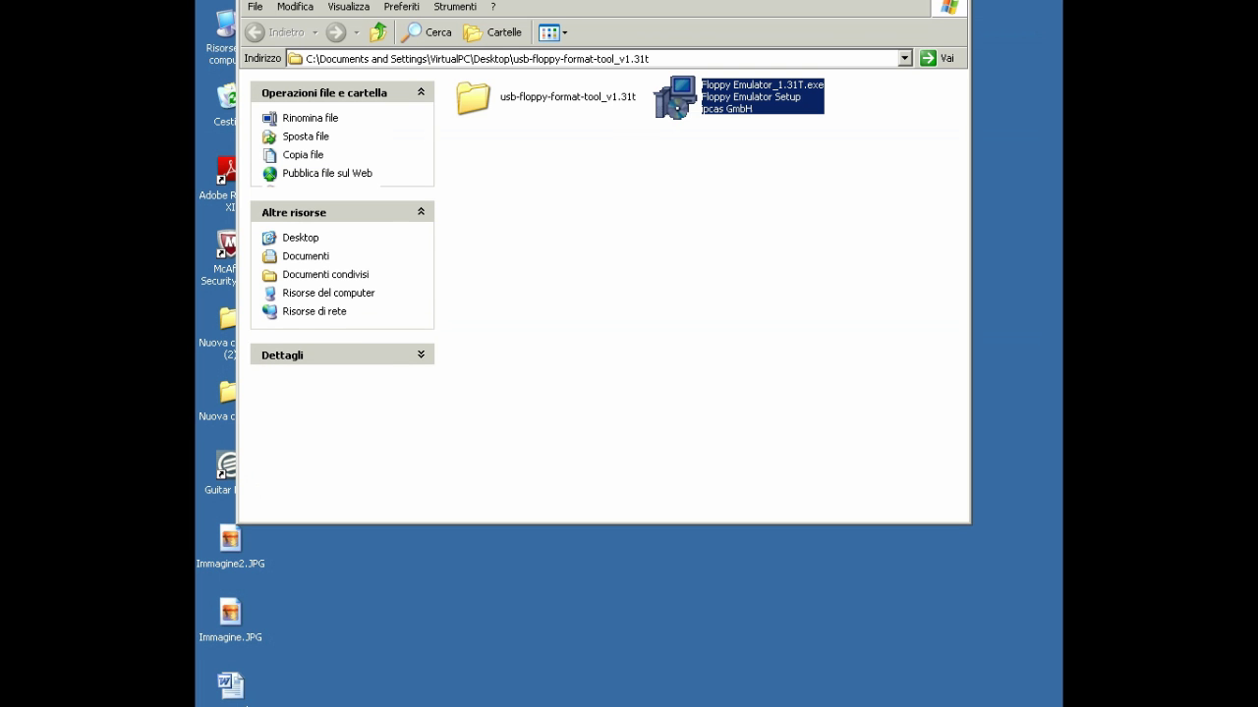
{"action": "double_click", "coordinate": [676, 103]}
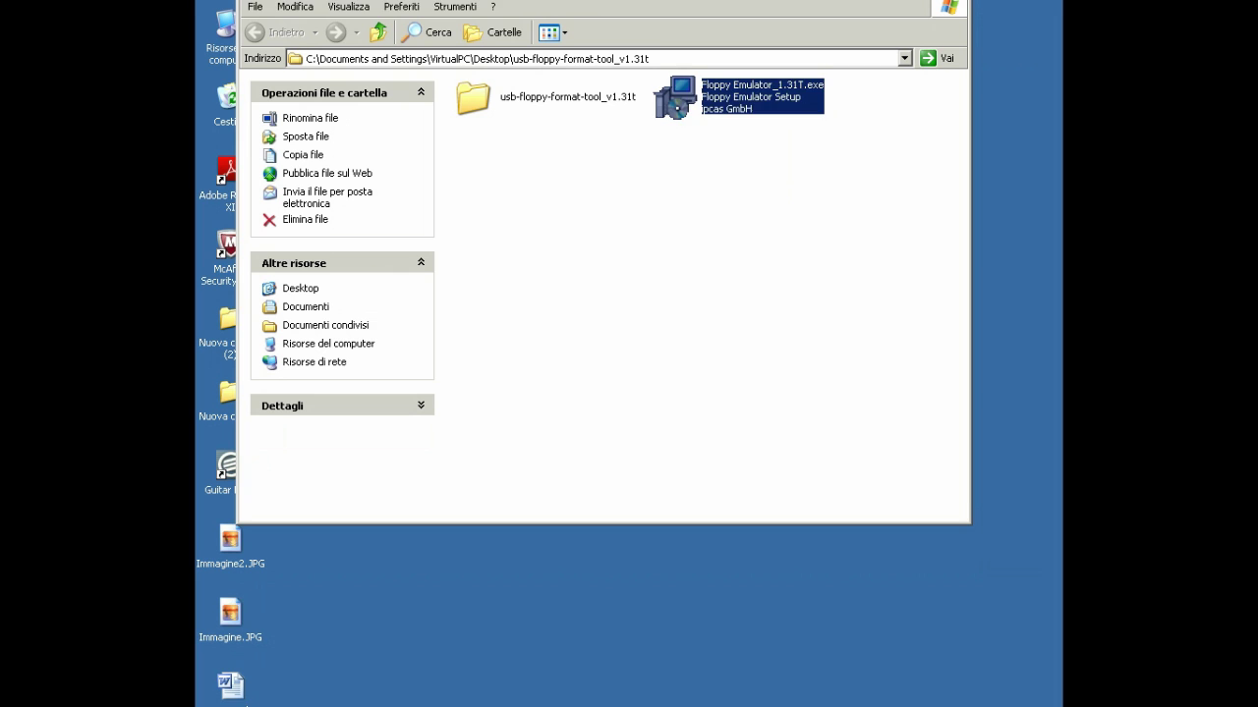
{"action": "key", "text": "Return"}
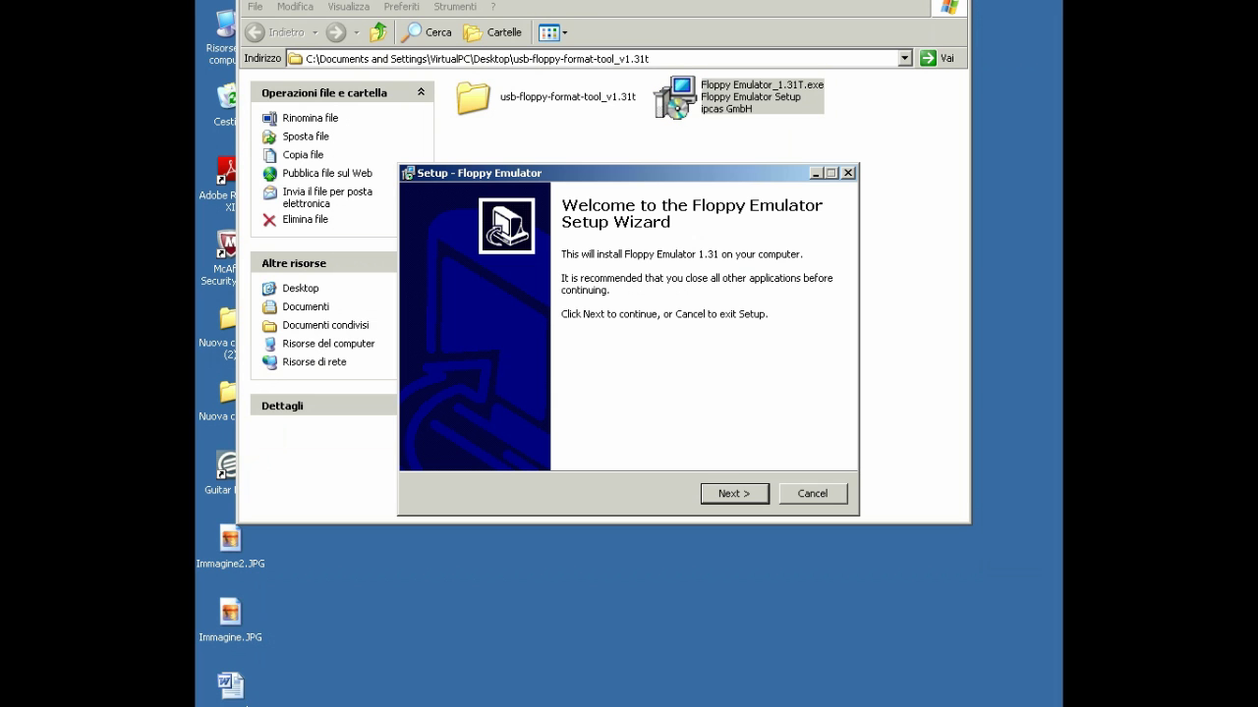
{"action": "key", "text": "Return"}
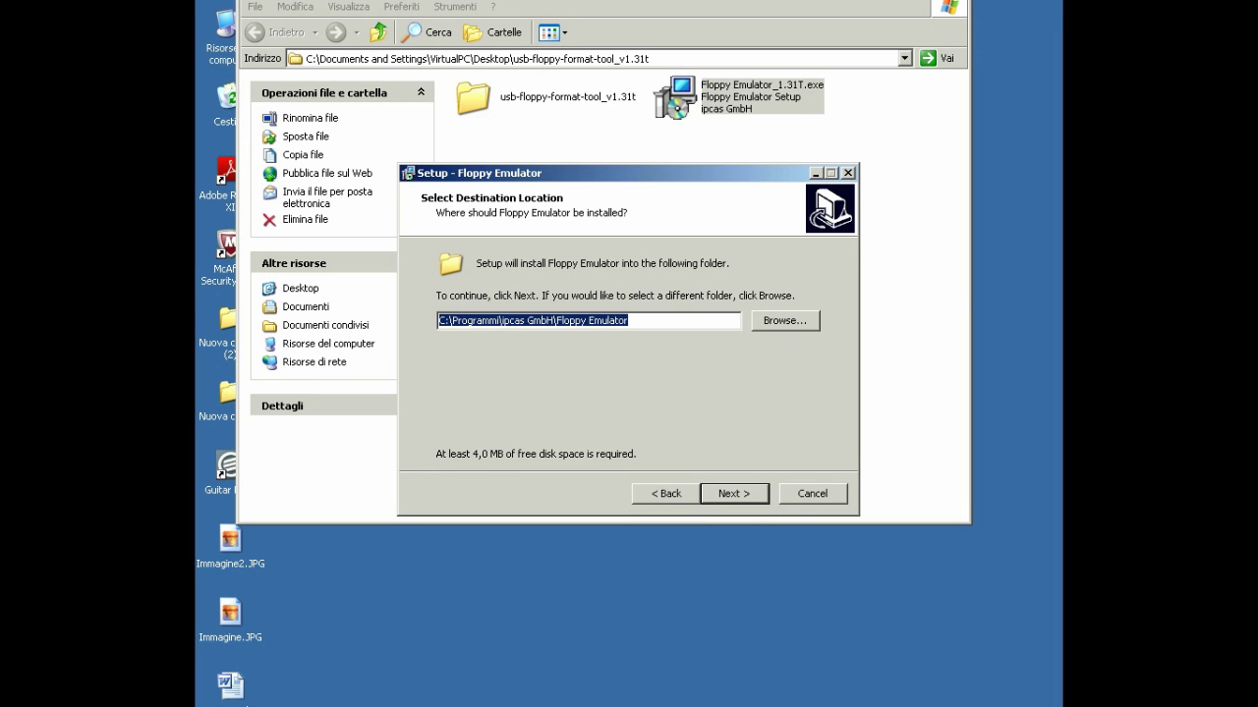
{"action": "key", "text": "Return"}
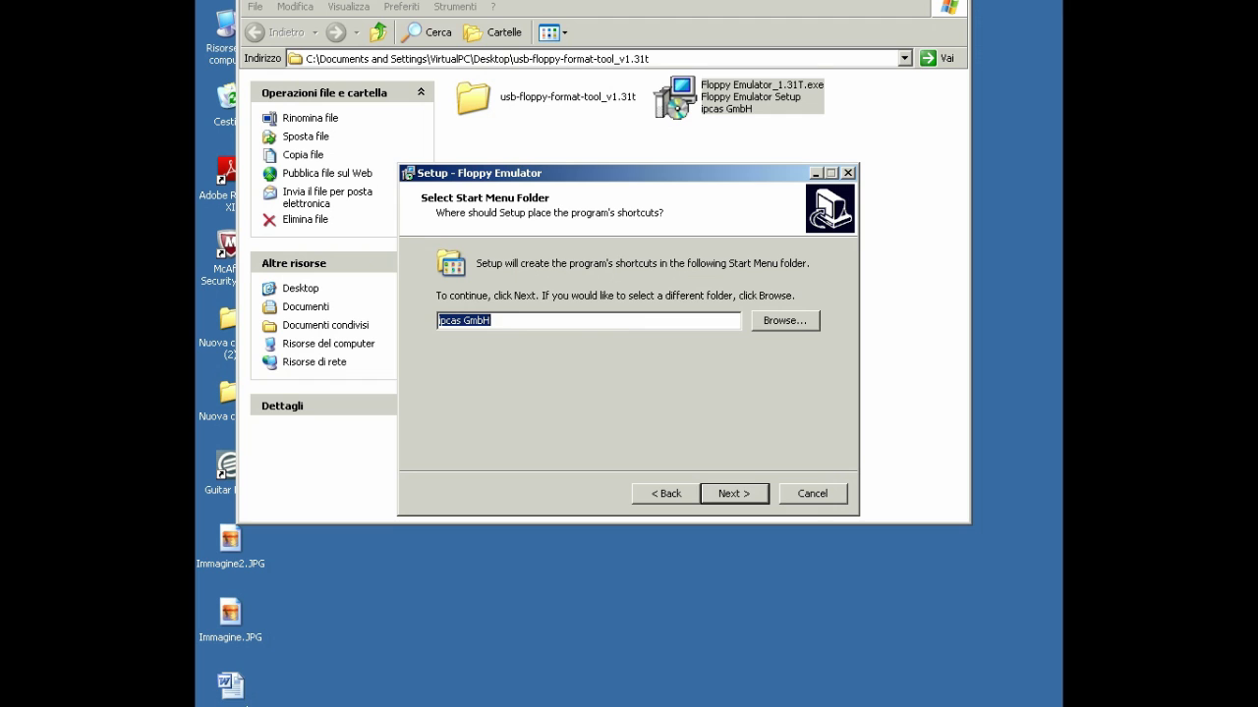
{"action": "key", "text": "Return"}
{"action": "key", "text": "Return"}
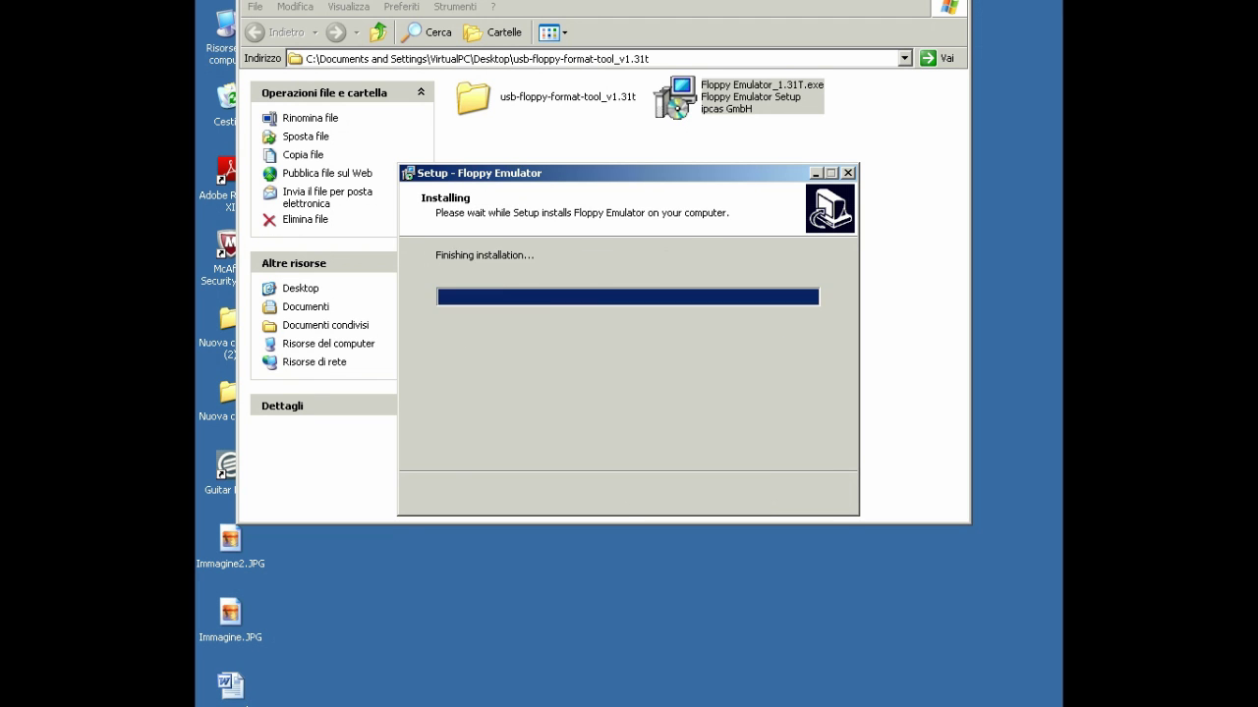
{"action": "key", "text": "Return"}
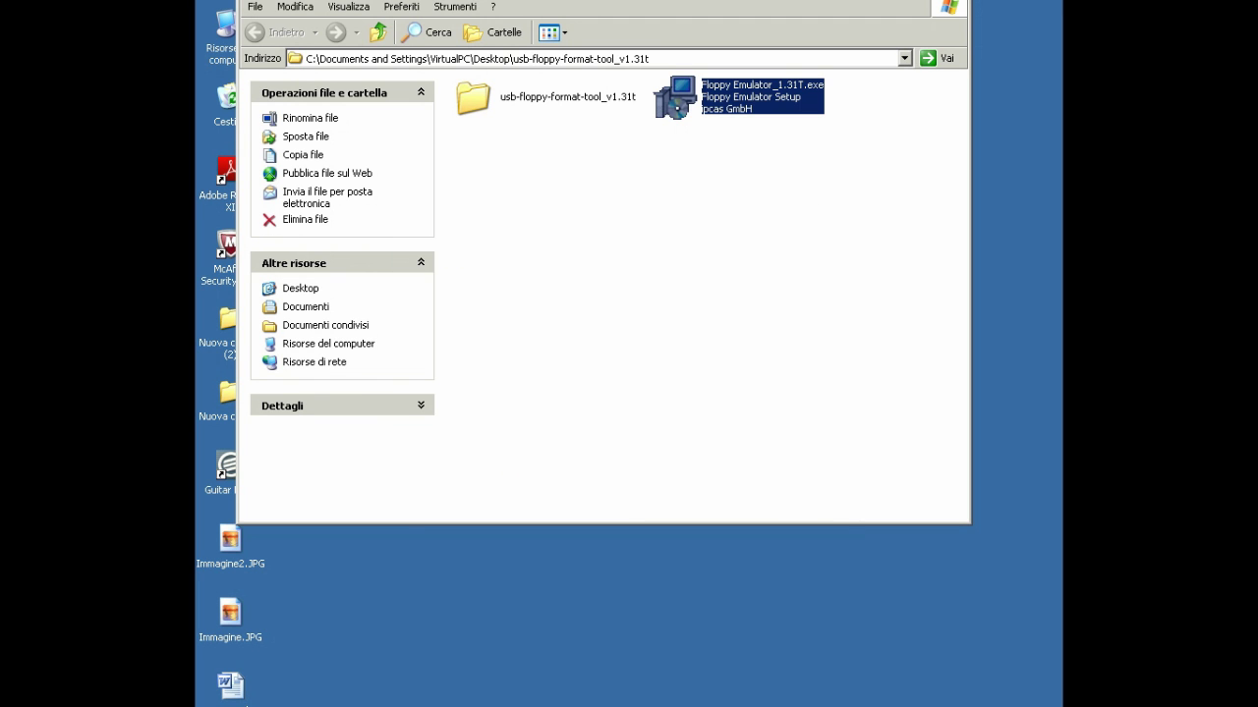
{"action": "key", "text": "alt+F4"}
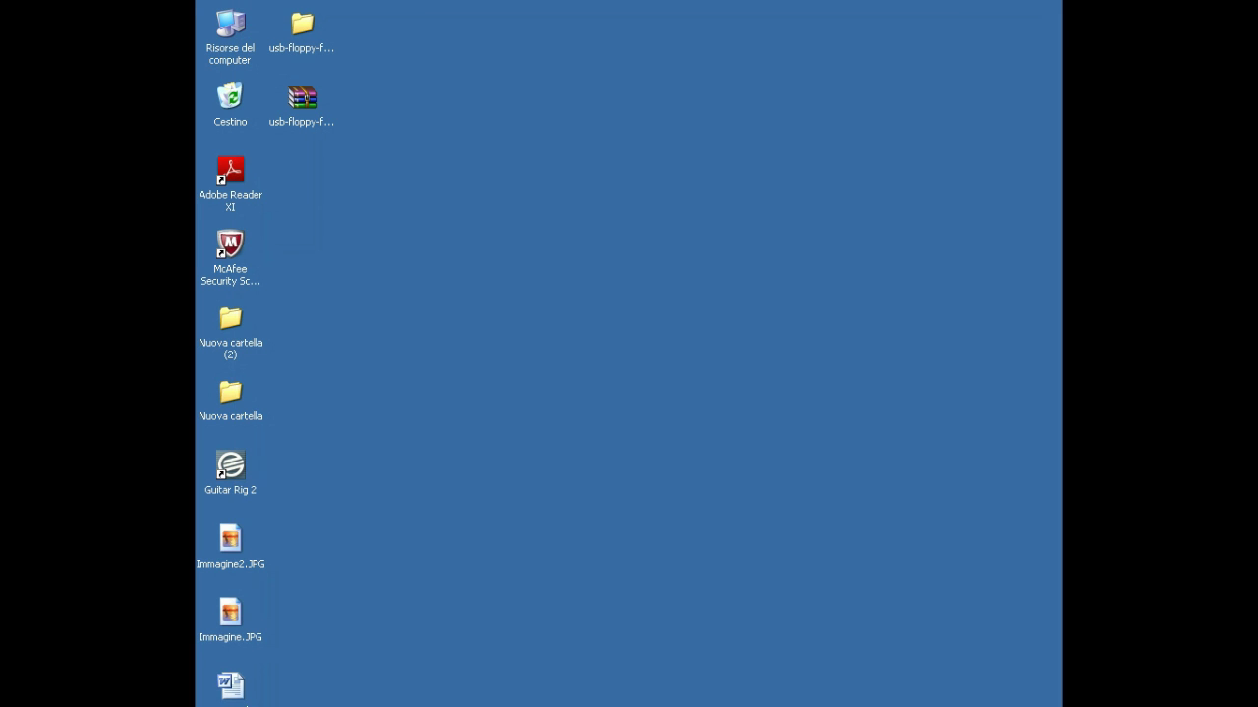
Step: Create a desktop shortcut to USB_Floppy_ManagerII_V1.31T from the installed ipcas GmbH Floppy Emulator program group
{"action": "key", "text": "super"}
{"action": "mouse_move", "coordinate": [275, 701]}
{"action": "mouse_move", "coordinate": [379, 705]}
{"action": "key", "text": "Right"}
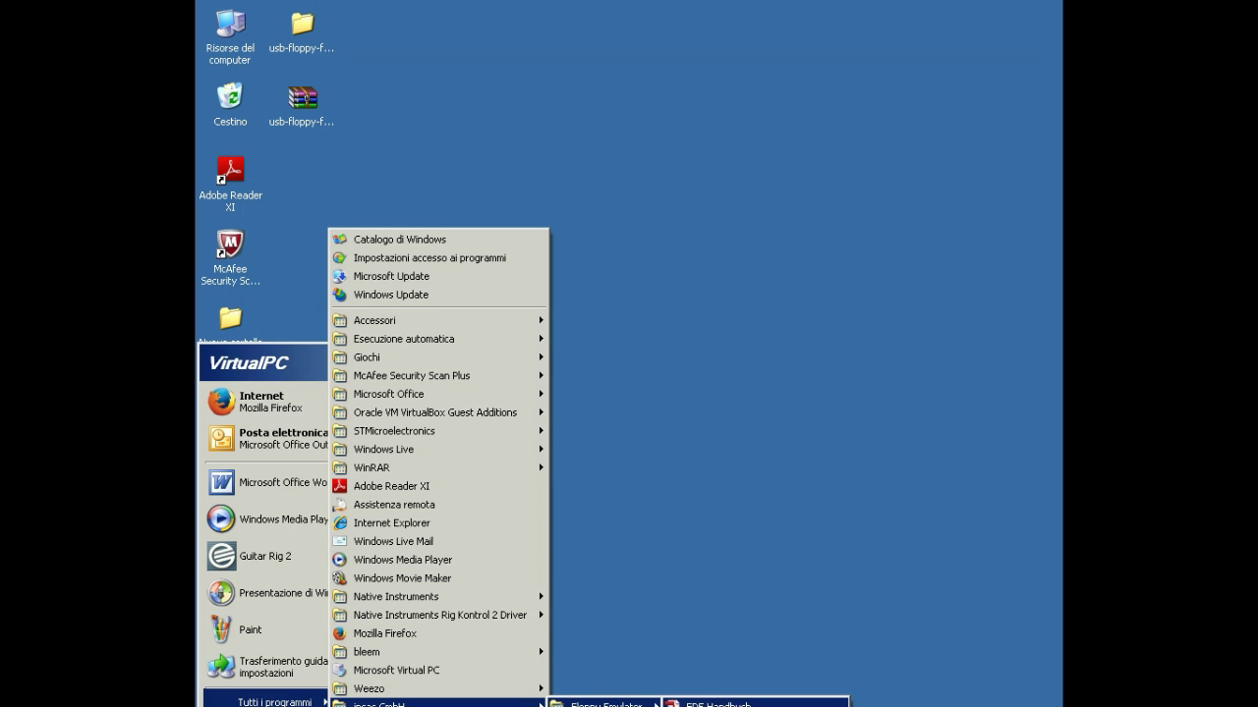
{"action": "right_click", "coordinate": [710, 705]}
{"action": "mouse_move", "coordinate": [743, 596]}
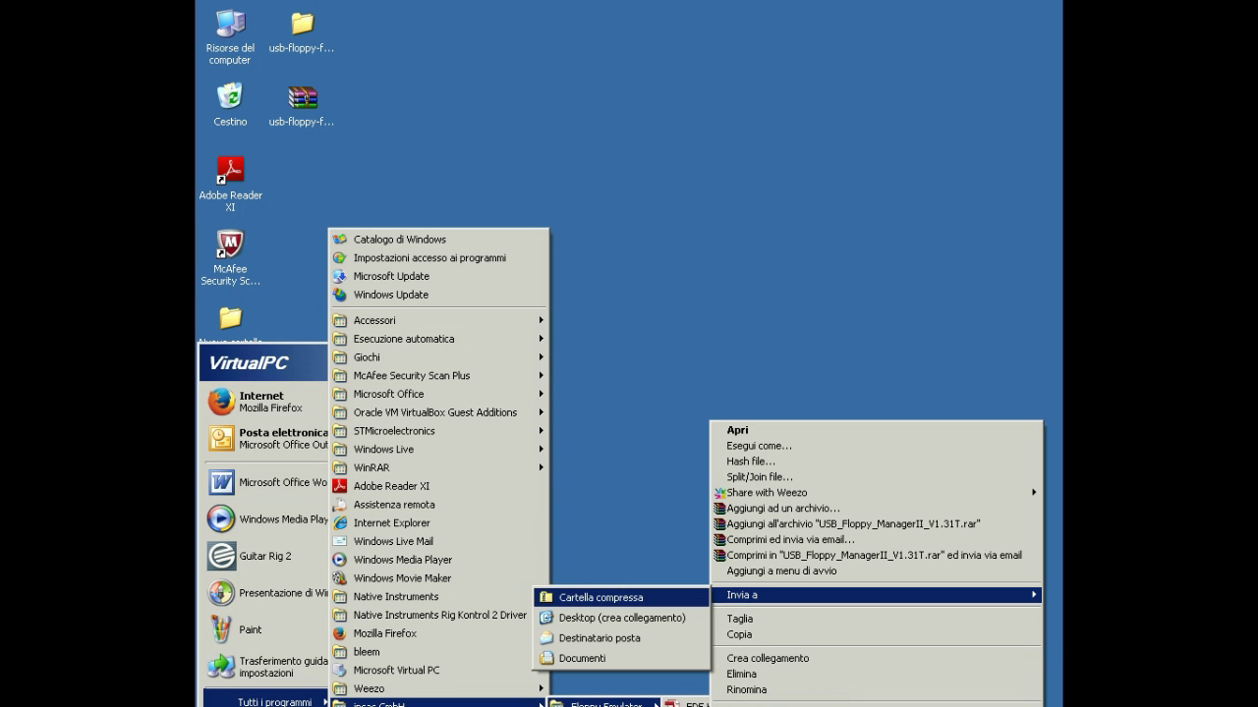
{"action": "key", "text": "Return"}
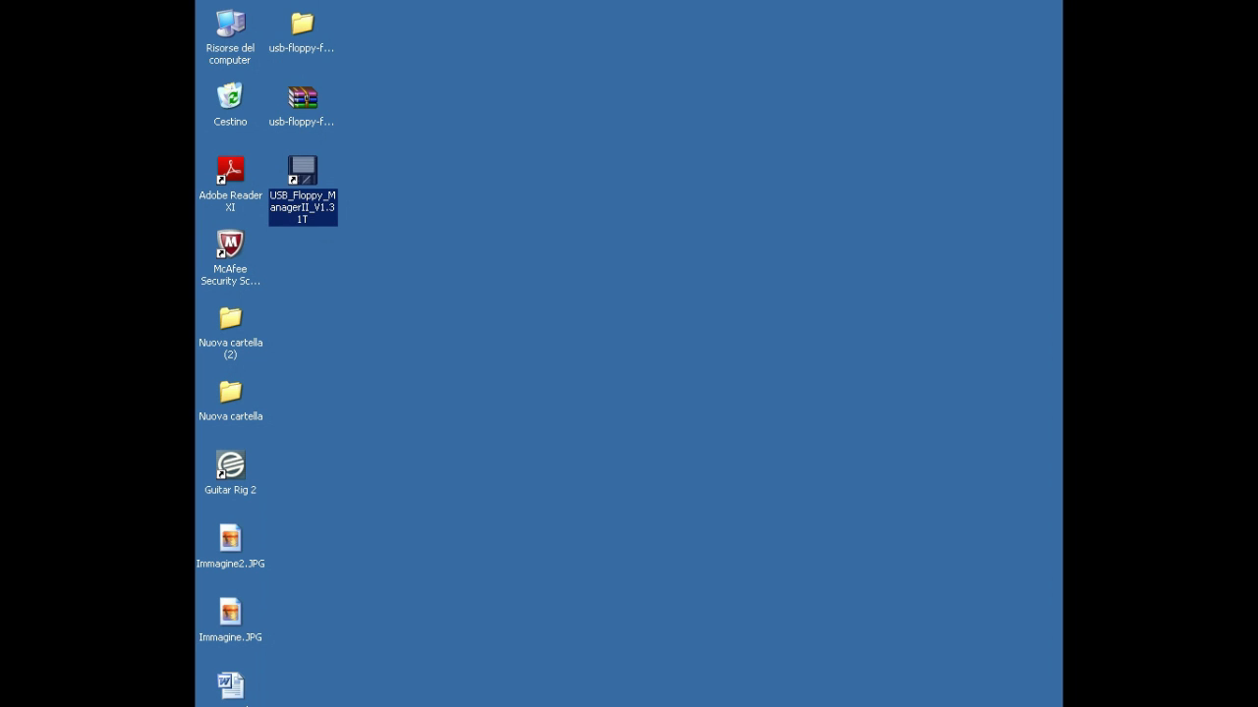
Step: Start the floppy manager from its new desktop shortcut and open the format settings for USB drive F:
{"action": "key", "text": "Return"}
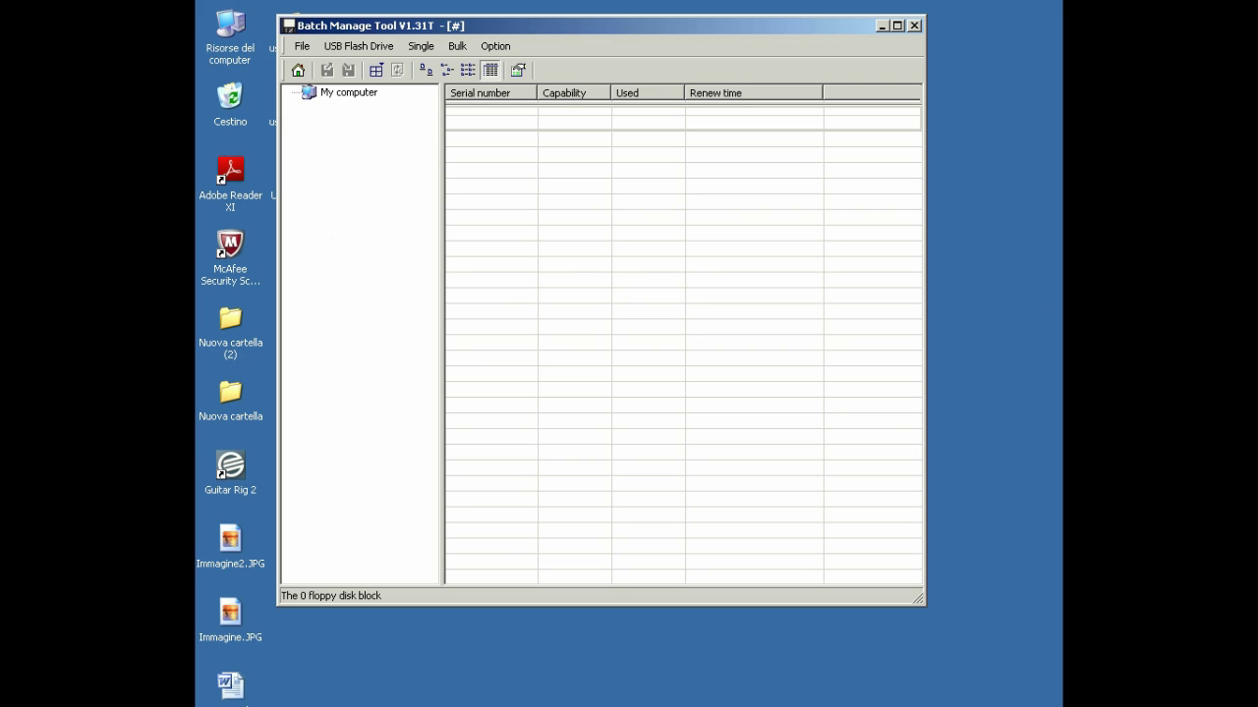
{"action": "left_click", "coordinate": [349, 93]}
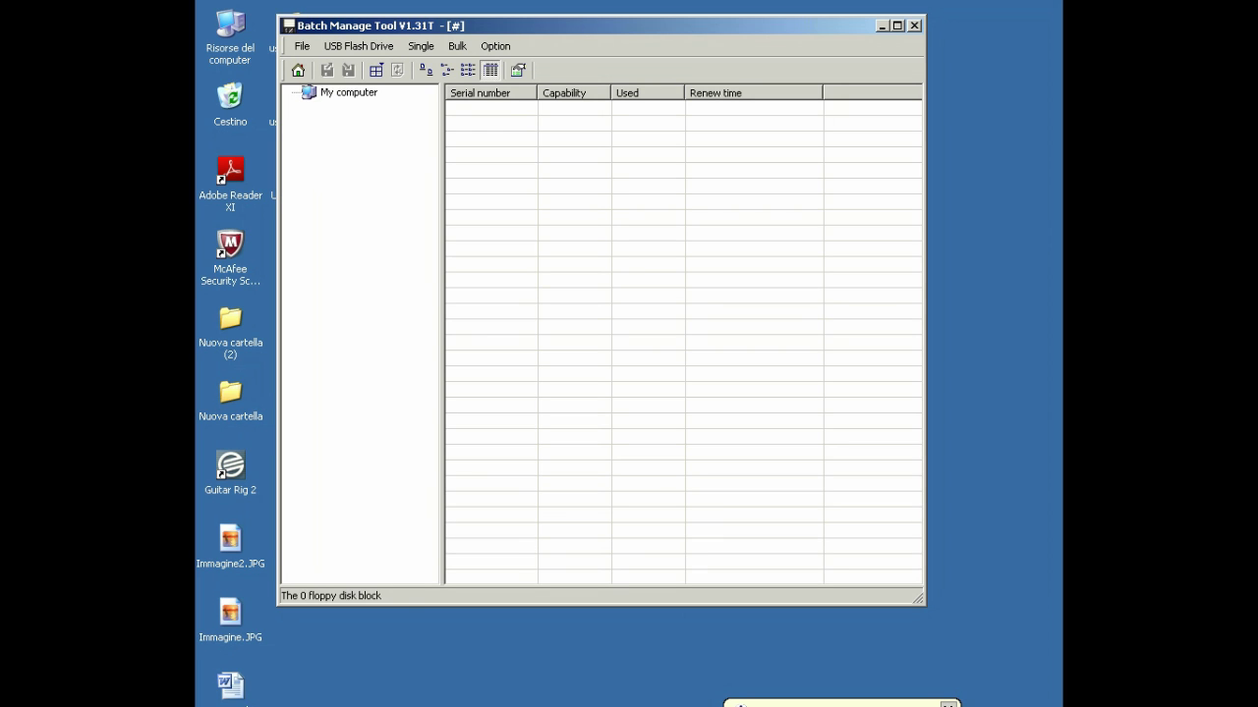
{"action": "left_click", "coordinate": [342, 106]}
{"action": "right_click", "coordinate": [343, 106]}
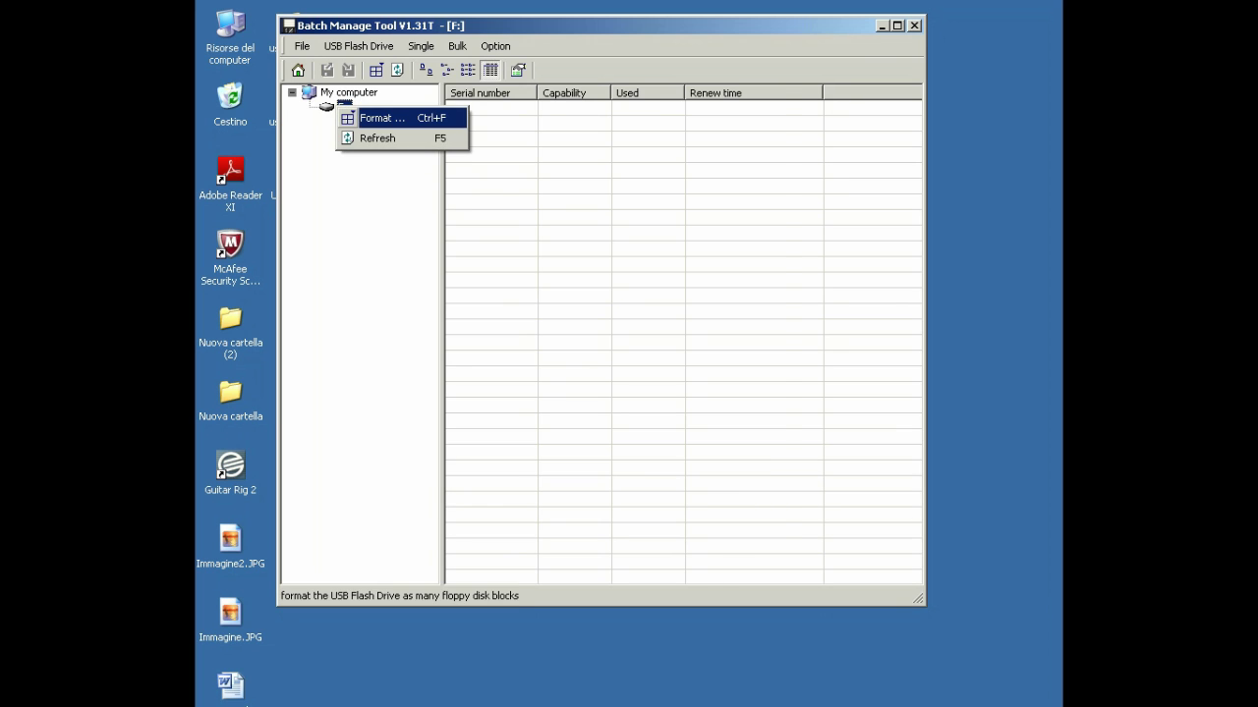
{"action": "left_click", "coordinate": [382, 118]}
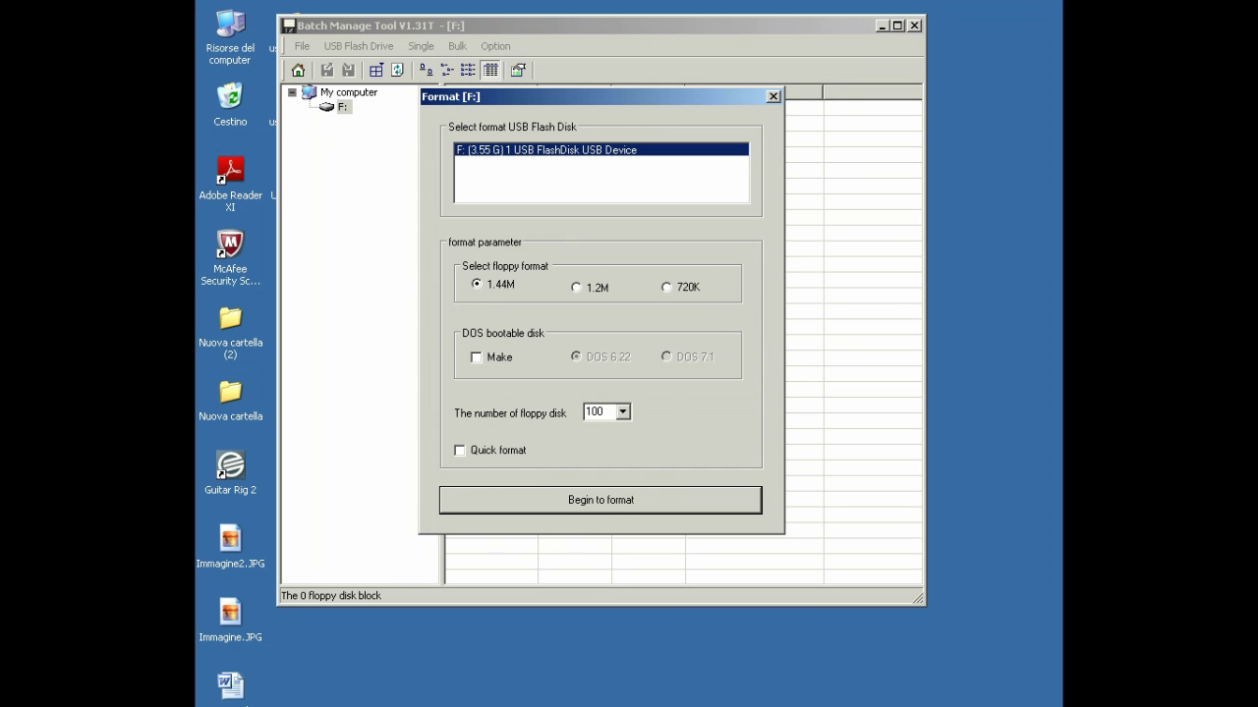
Step: Format drive F: into 100 floppy disks in 1.44M format without quick format, and close the format settings
{"action": "left_click", "coordinate": [623, 411]}
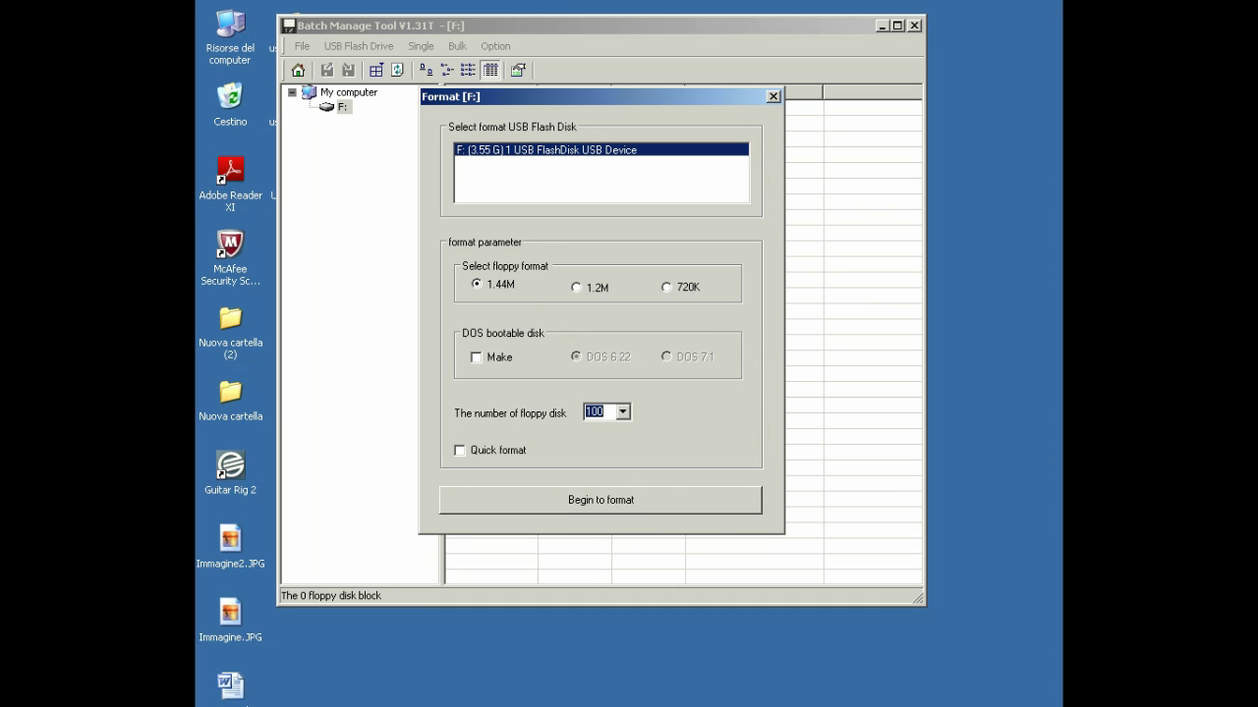
{"action": "left_click_drag", "start_coordinate": [624, 531], "coordinate": [623, 517]}
{"action": "scroll", "coordinate": [604, 488], "scroll_direction": "up", "scroll_amount": 20}
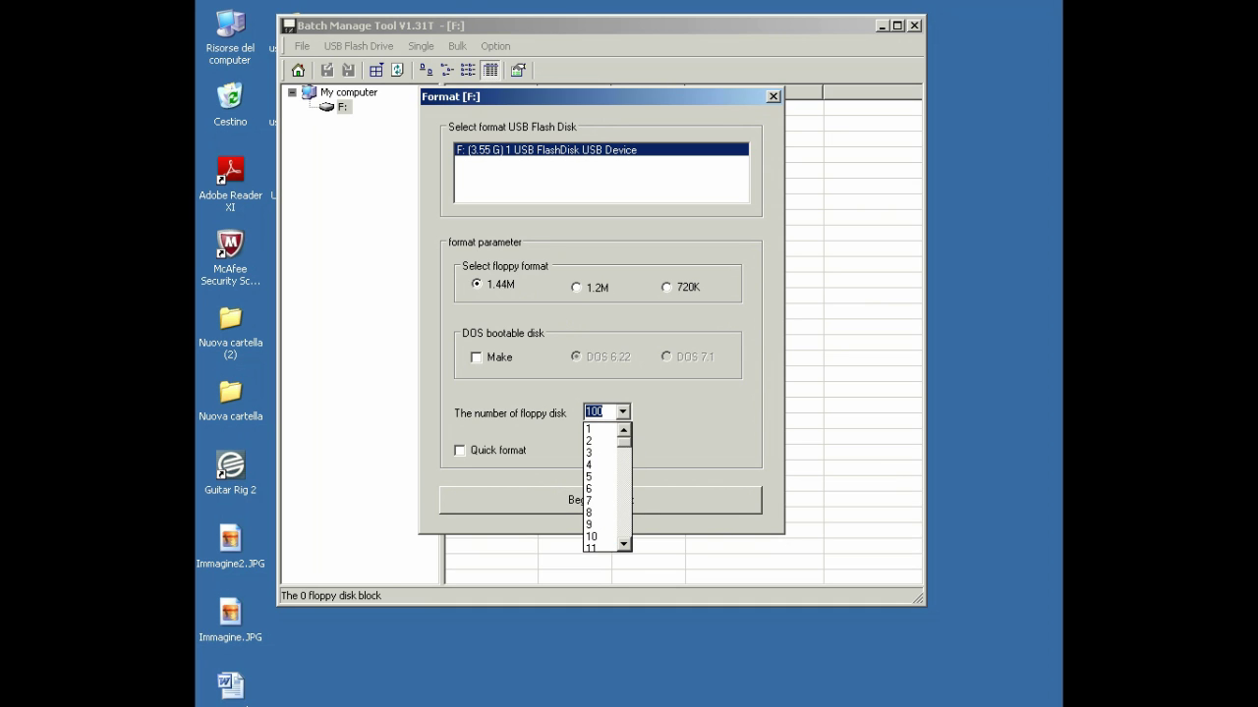
{"action": "left_click_drag", "start_coordinate": [624, 443], "coordinate": [624, 533]}
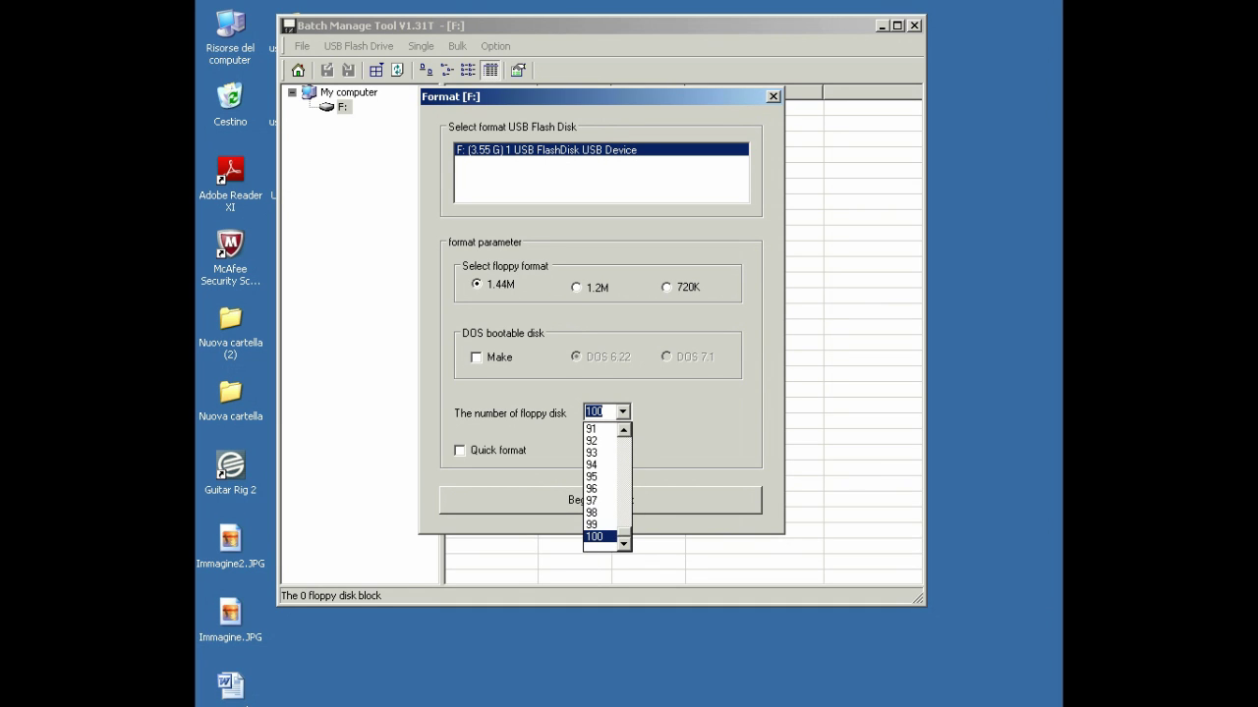
{"action": "left_click", "coordinate": [597, 536]}
{"action": "left_click", "coordinate": [600, 500]}
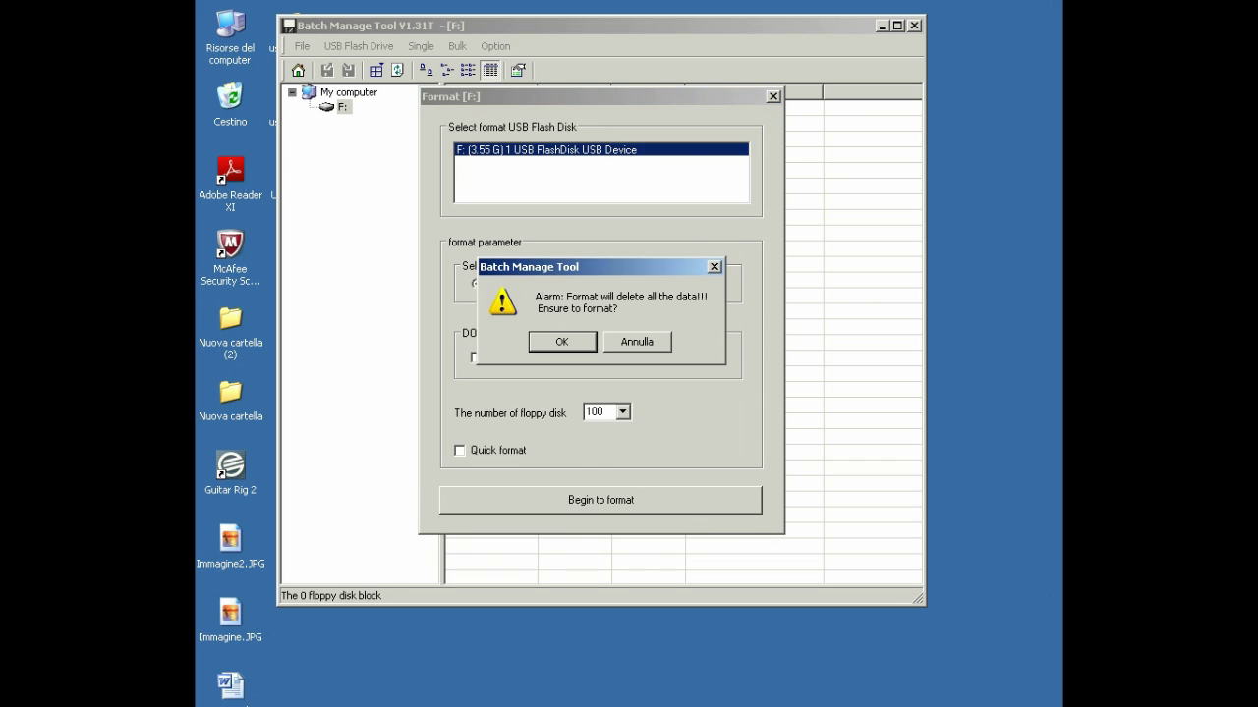
{"action": "key", "text": "Return"}
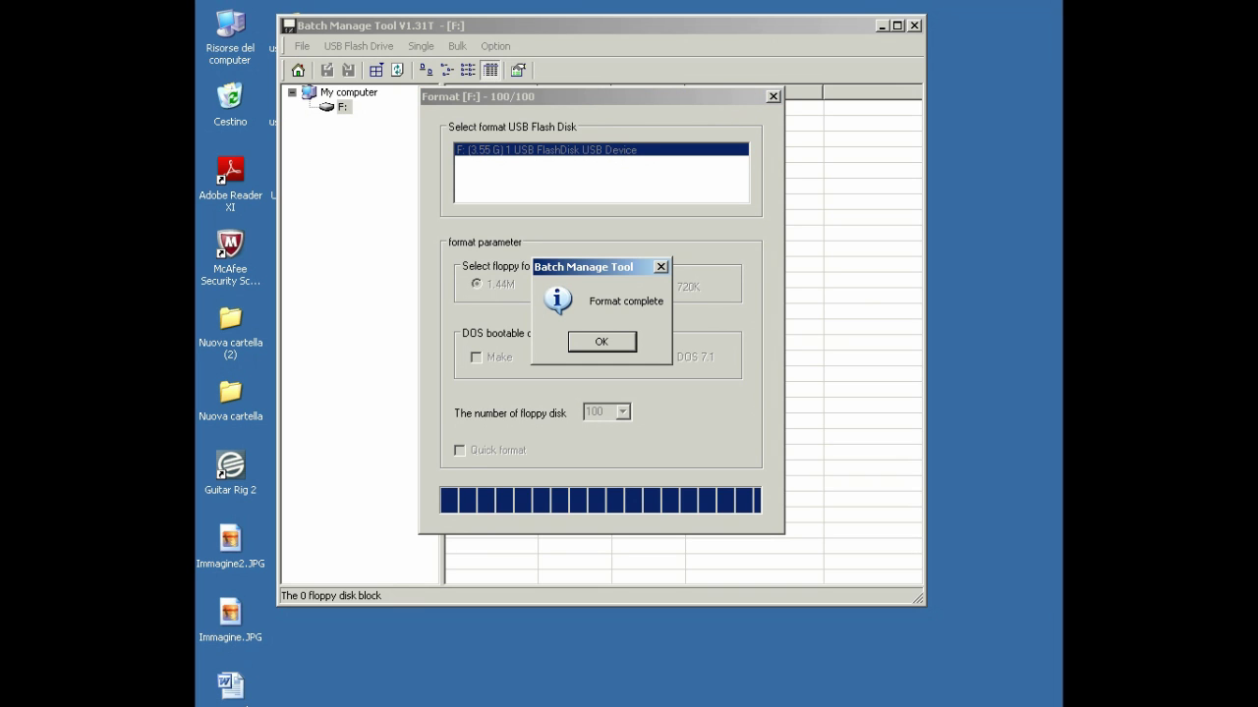
{"action": "key", "text": "Return"}
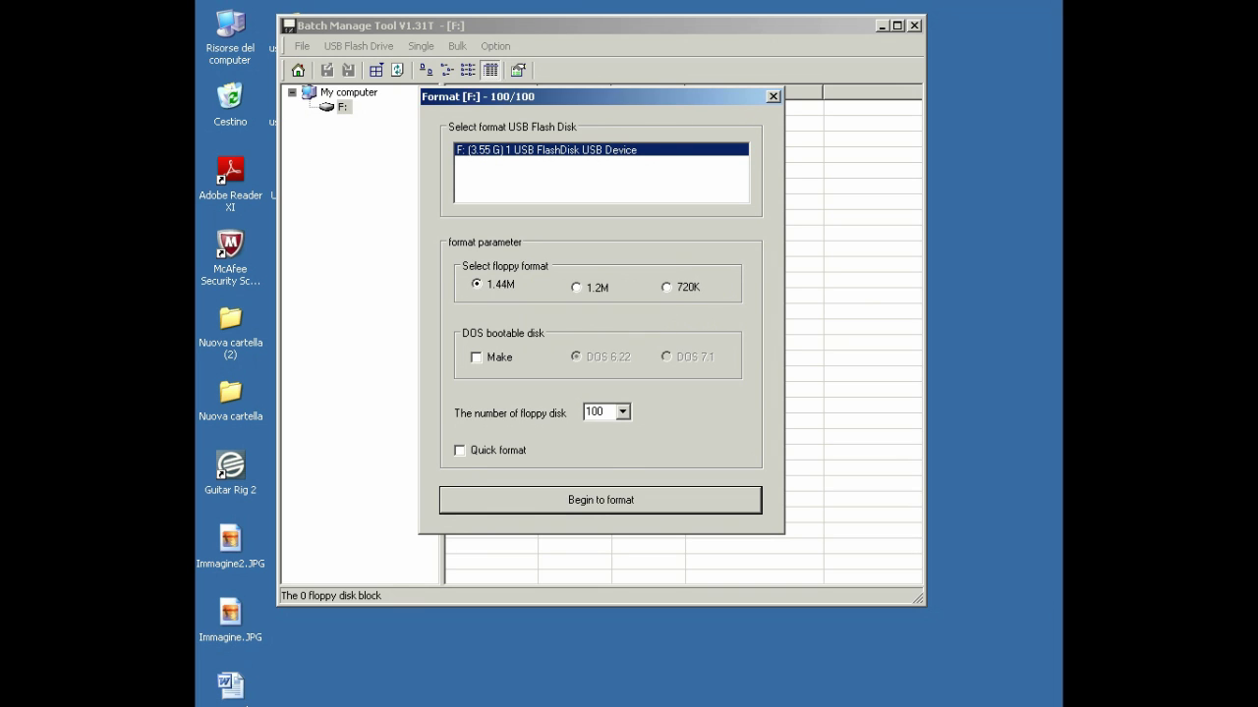
{"action": "key", "text": "Escape"}
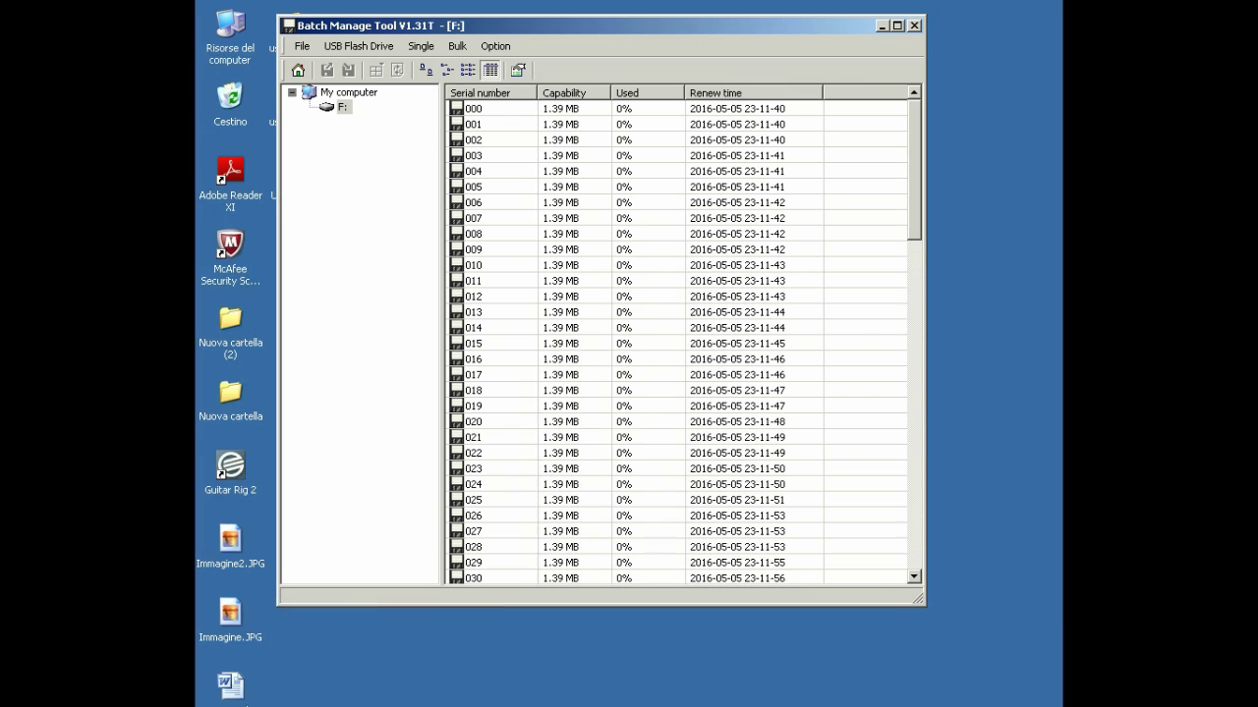
Step: Review the floppy disk blocks created on drive F: down to block 099 and return to the start
{"action": "scroll", "coordinate": [678, 343], "scroll_direction": "down", "scroll_amount": 20}
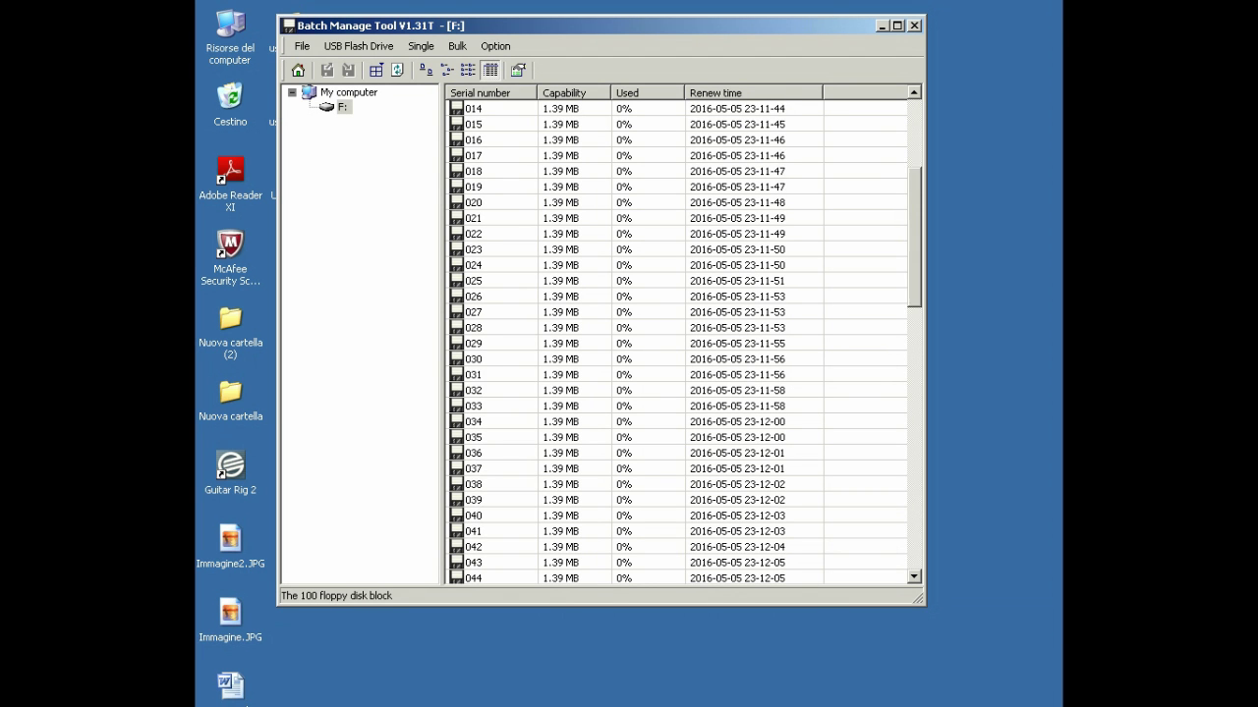
{"action": "scroll", "coordinate": [678, 344], "scroll_direction": "down", "scroll_amount": 3}
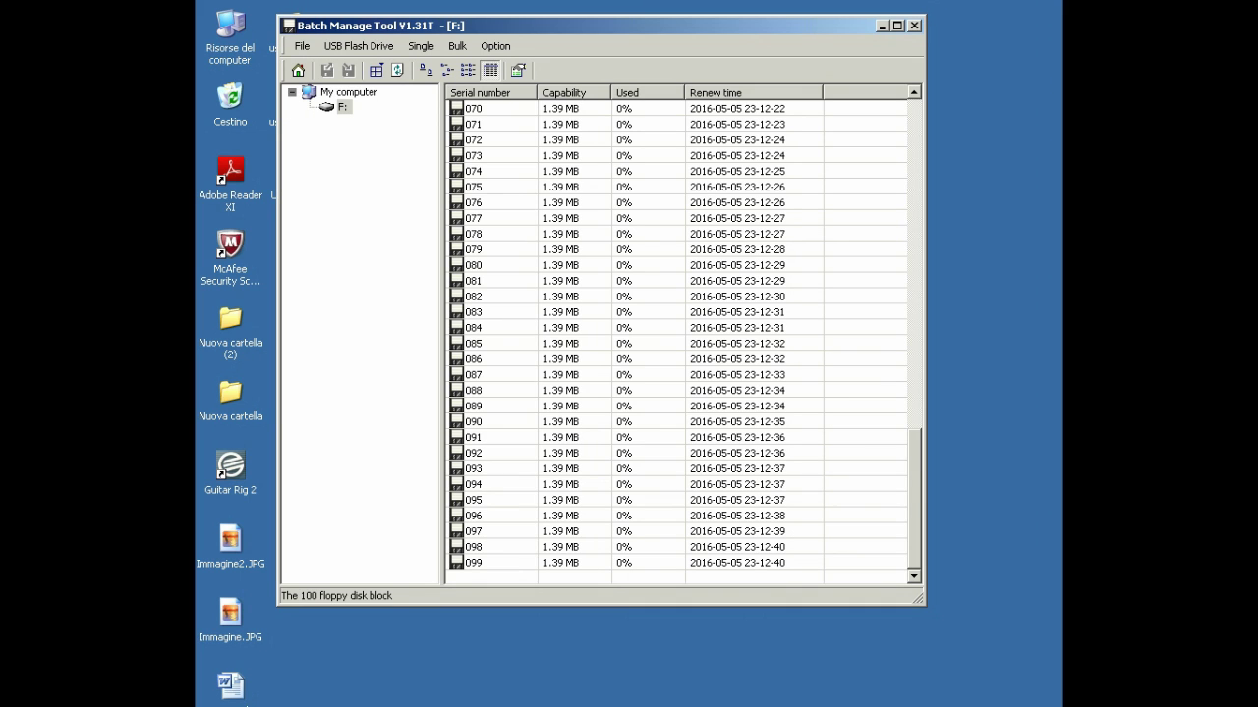
{"action": "scroll", "coordinate": [678, 344], "scroll_direction": "up", "scroll_amount": 20}
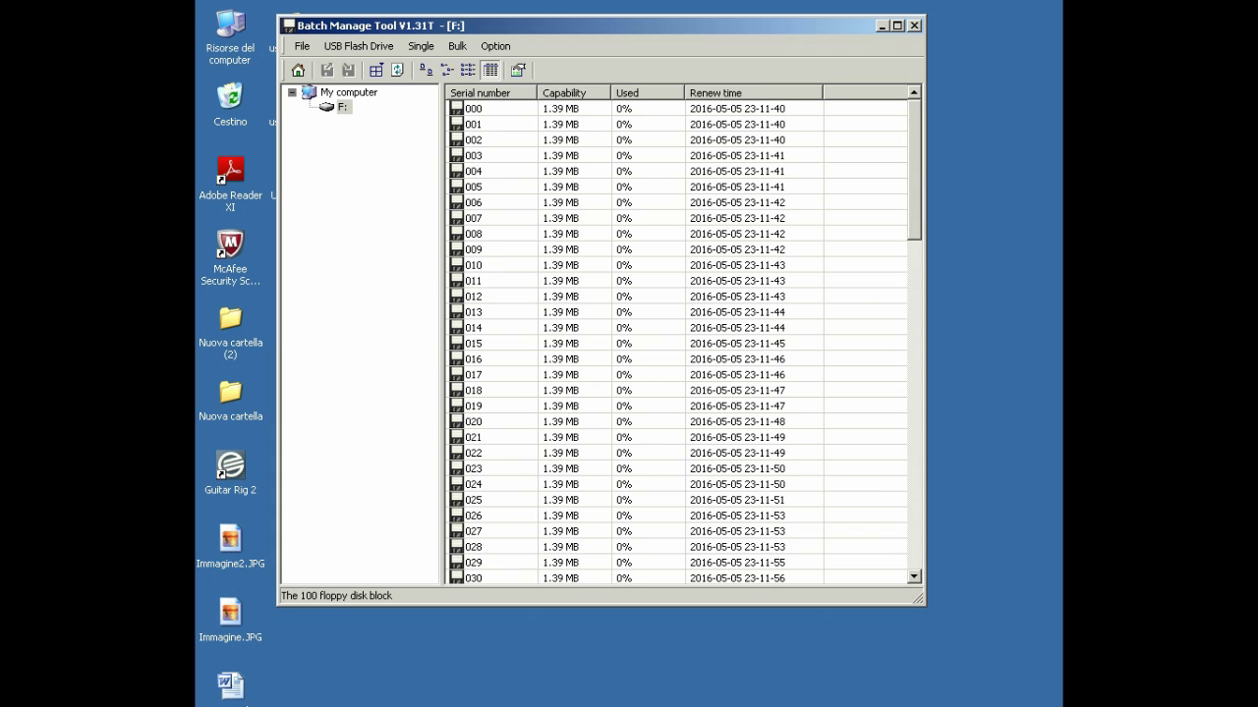
Step: Open floppy block 000 as a folder, view the computer's drives from that window and close it
{"action": "right_click", "coordinate": [473, 108]}
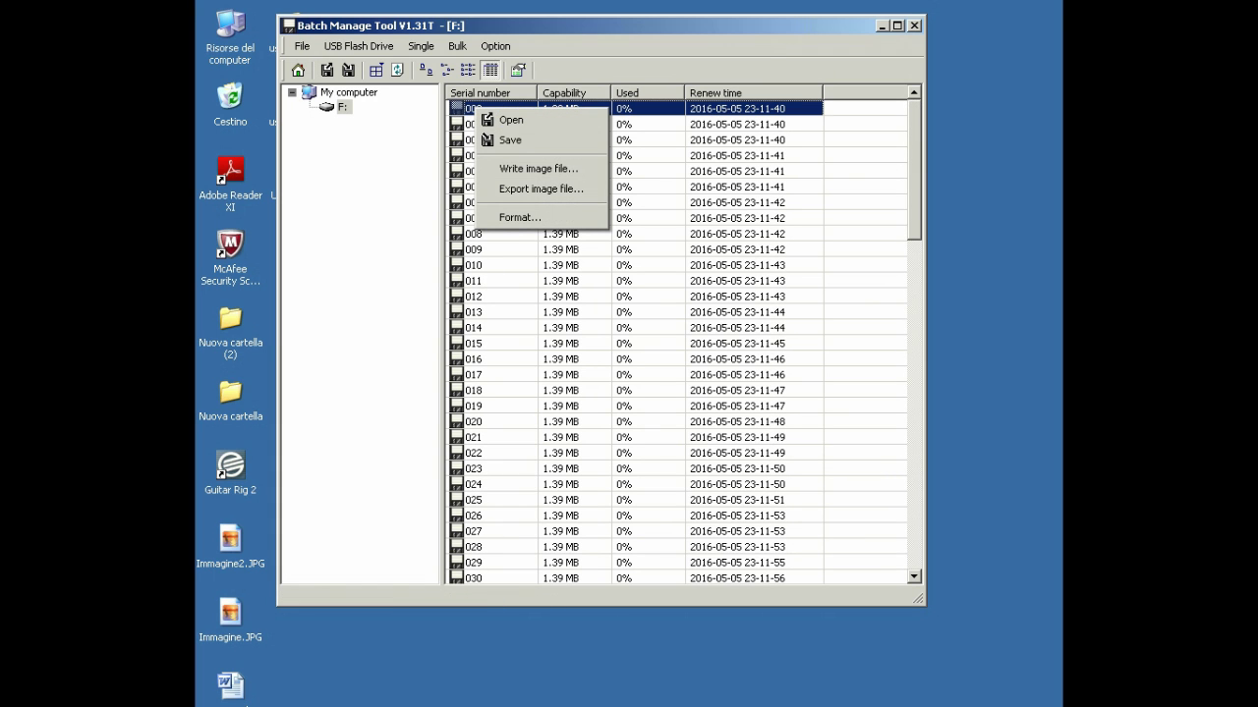
{"action": "left_click", "coordinate": [511, 120]}
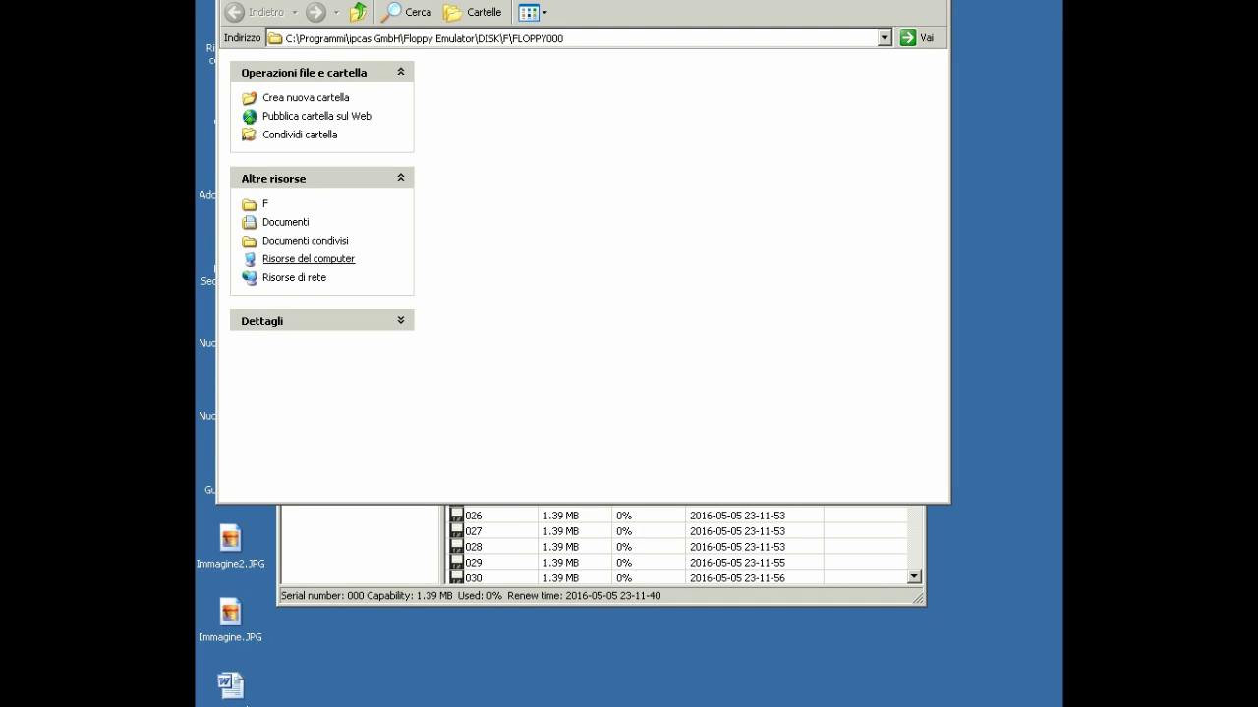
{"action": "left_click", "coordinate": [308, 259]}
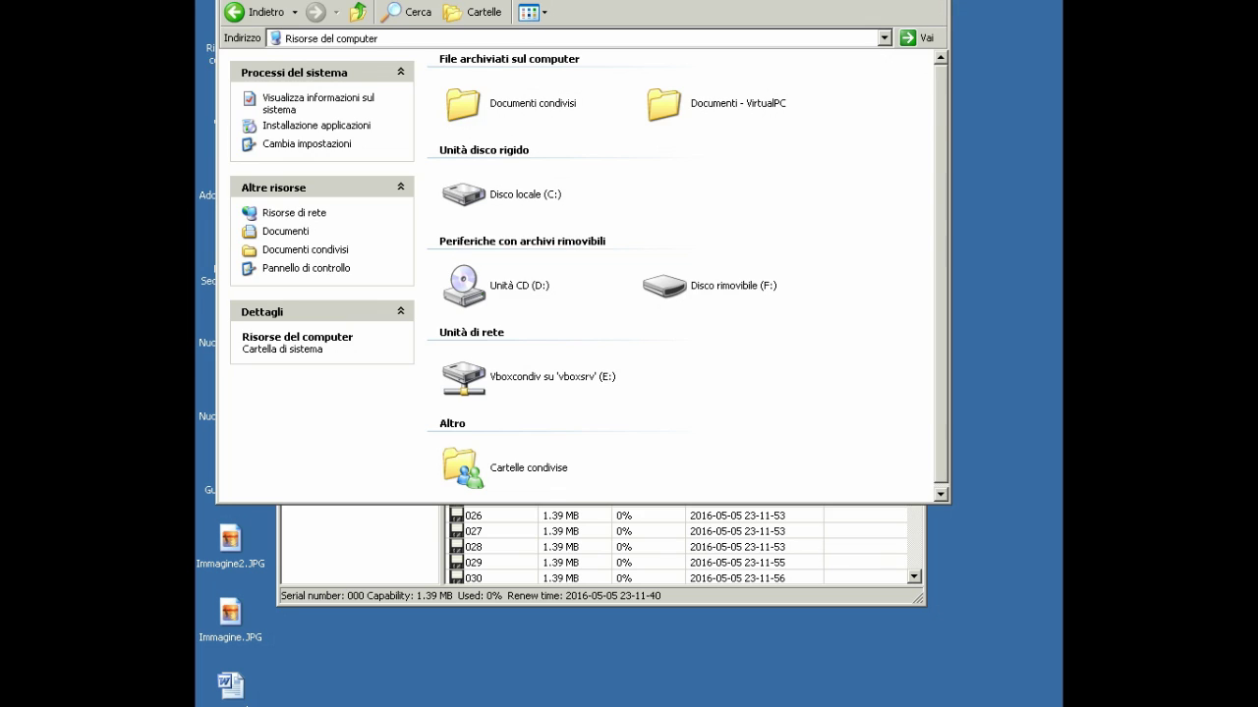
{"action": "key", "text": "alt+F4"}
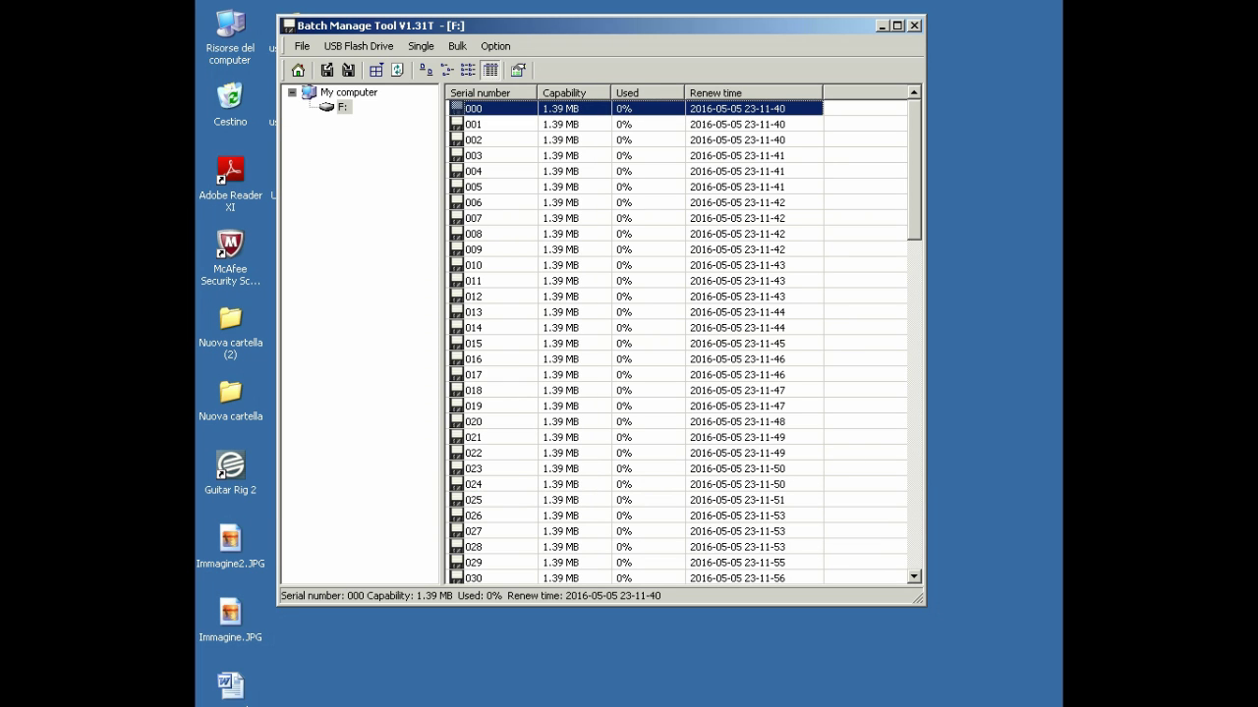
Step: Check the file types offered for writing an image to floppy block 000 and leave without choosing a file
{"action": "right_click", "coordinate": [479, 106]}
{"action": "left_click", "coordinate": [543, 167]}
{"action": "left_click", "coordinate": [704, 394]}
{"action": "left_click", "coordinate": [579, 410]}
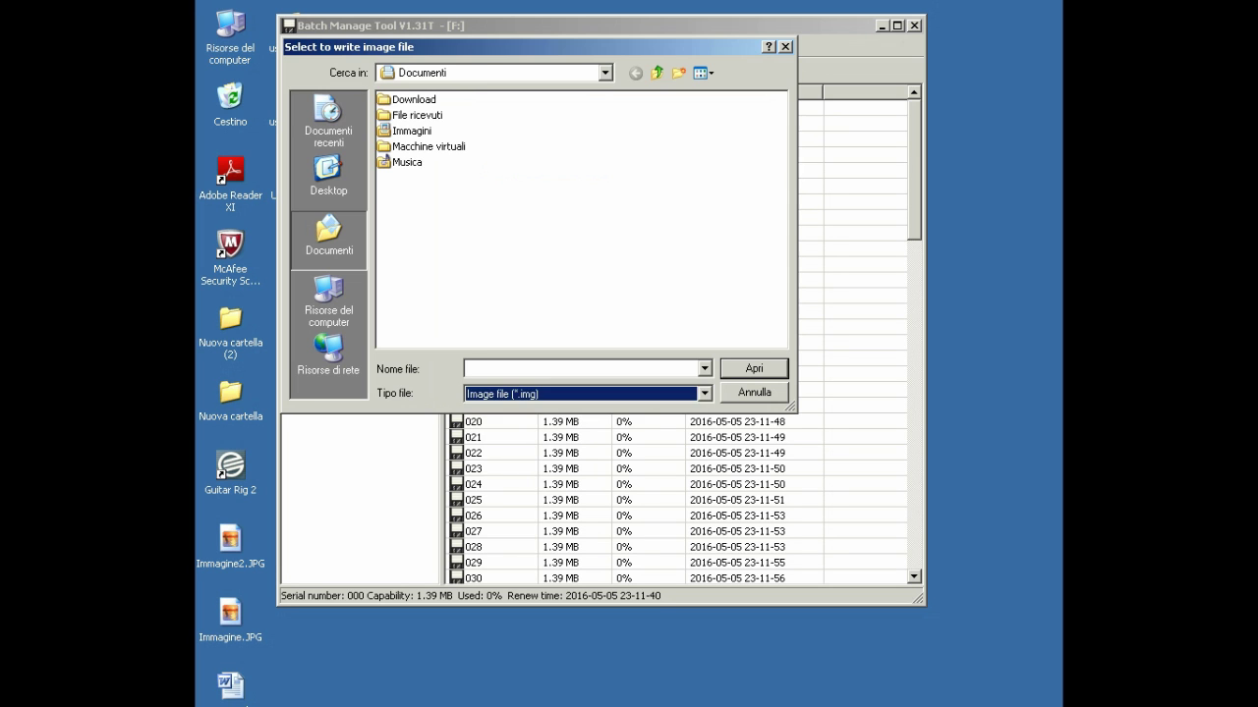
{"action": "key", "text": "Escape"}
{"action": "left_click_drag", "start_coordinate": [344, 27], "coordinate": [444, 63]}
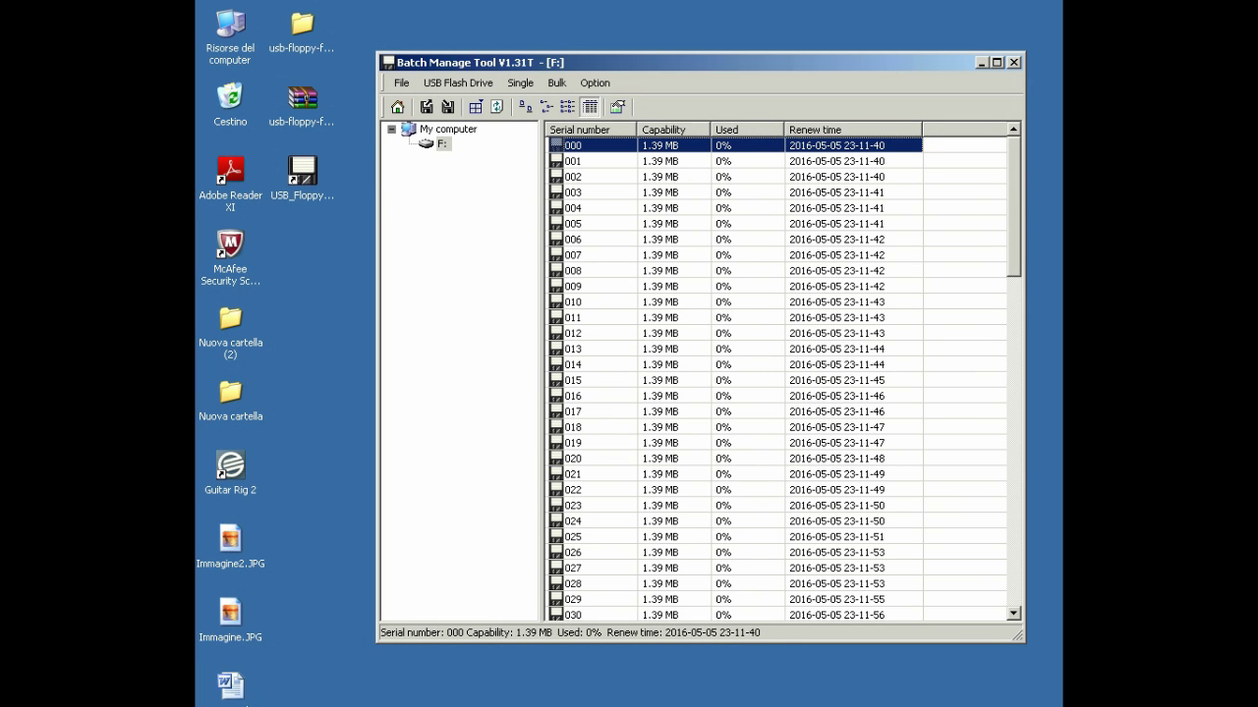
Step: Reopen floppy block 000's folder, look at the computer's drives once more and close the window
{"action": "right_click", "coordinate": [476, 109]}
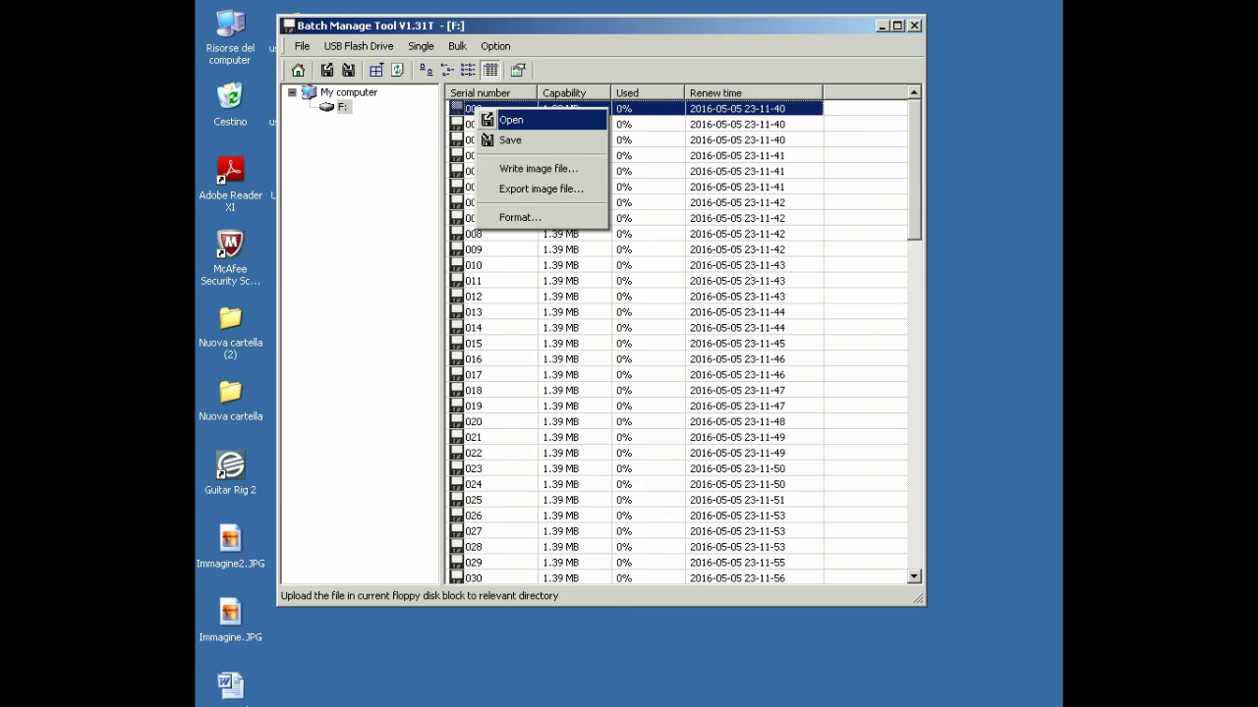
{"action": "left_click", "coordinate": [510, 121]}
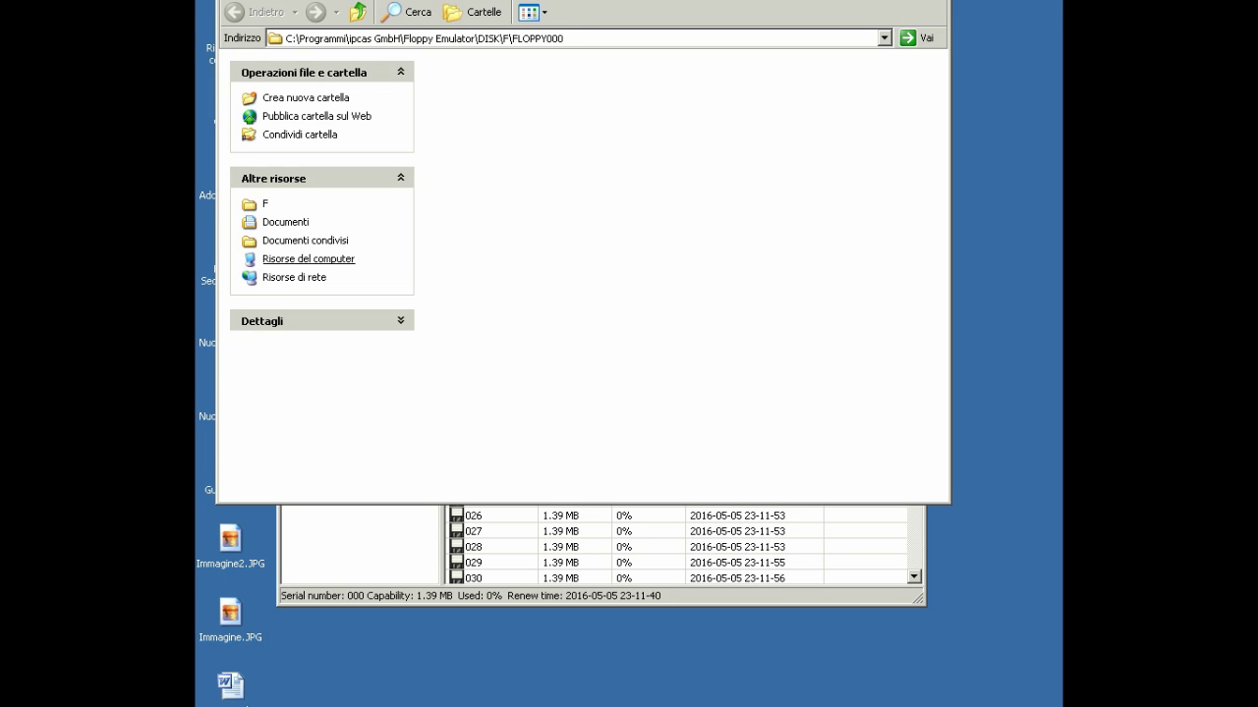
{"action": "left_click", "coordinate": [308, 258]}
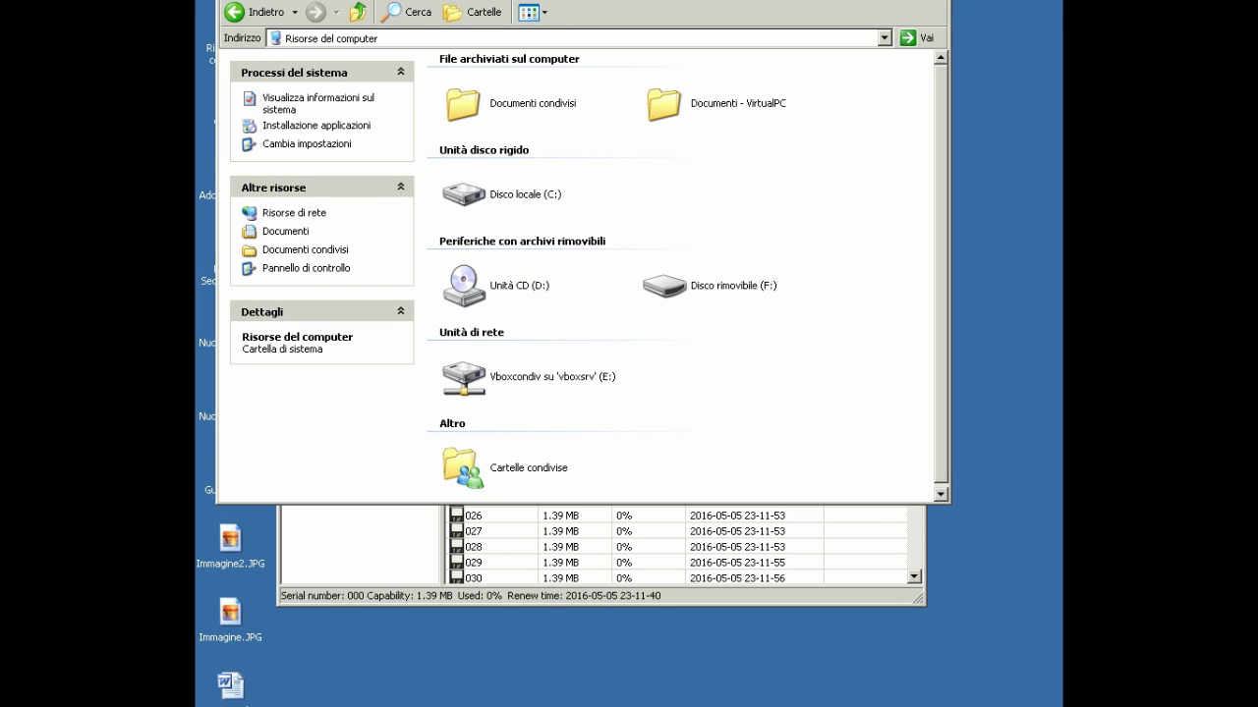
{"action": "key", "text": "alt+F4"}
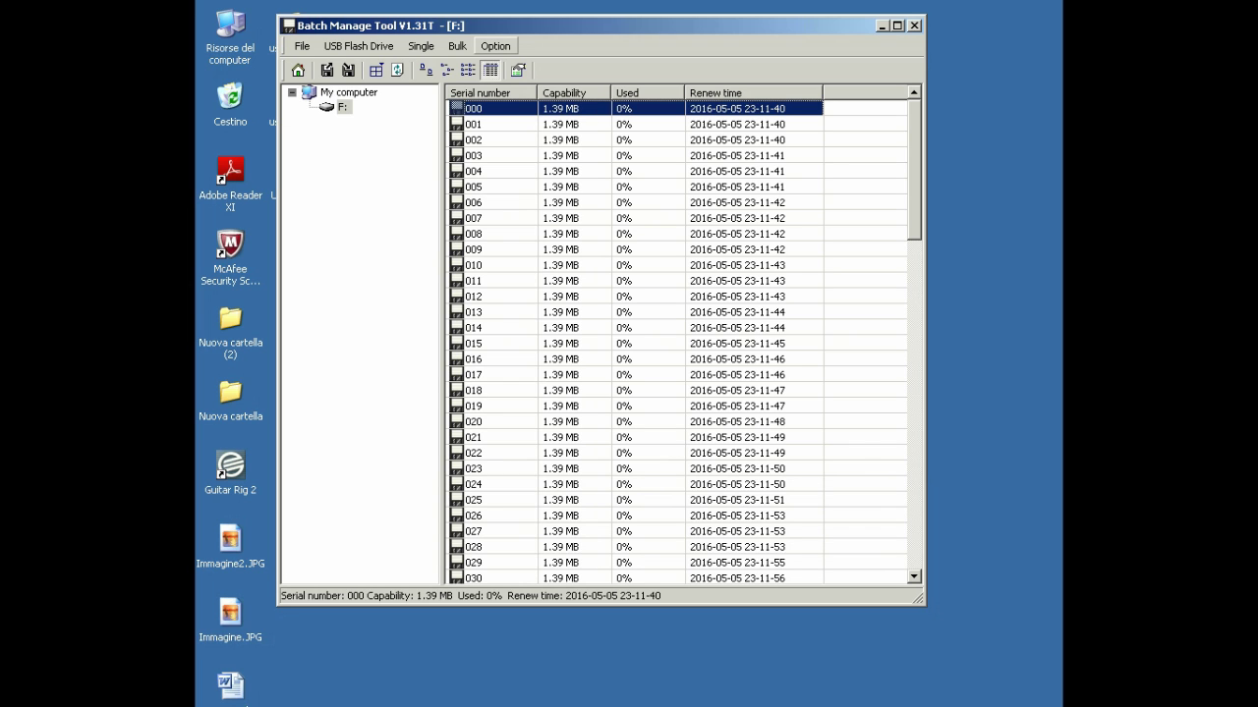
Step: Check the file types offered in floppy block 000's image file selection, cancel without choosing a file, and close the Batch Manage Tool
{"action": "right_click", "coordinate": [477, 106]}
{"action": "key", "text": "Return"}
{"action": "key", "text": "Tab"}
{"action": "key", "text": "alt+Down"}
{"action": "left_click", "coordinate": [705, 393]}
{"action": "left_click", "coordinate": [754, 392]}
{"action": "left_click_drag", "start_coordinate": [329, 27], "coordinate": [429, 63]}
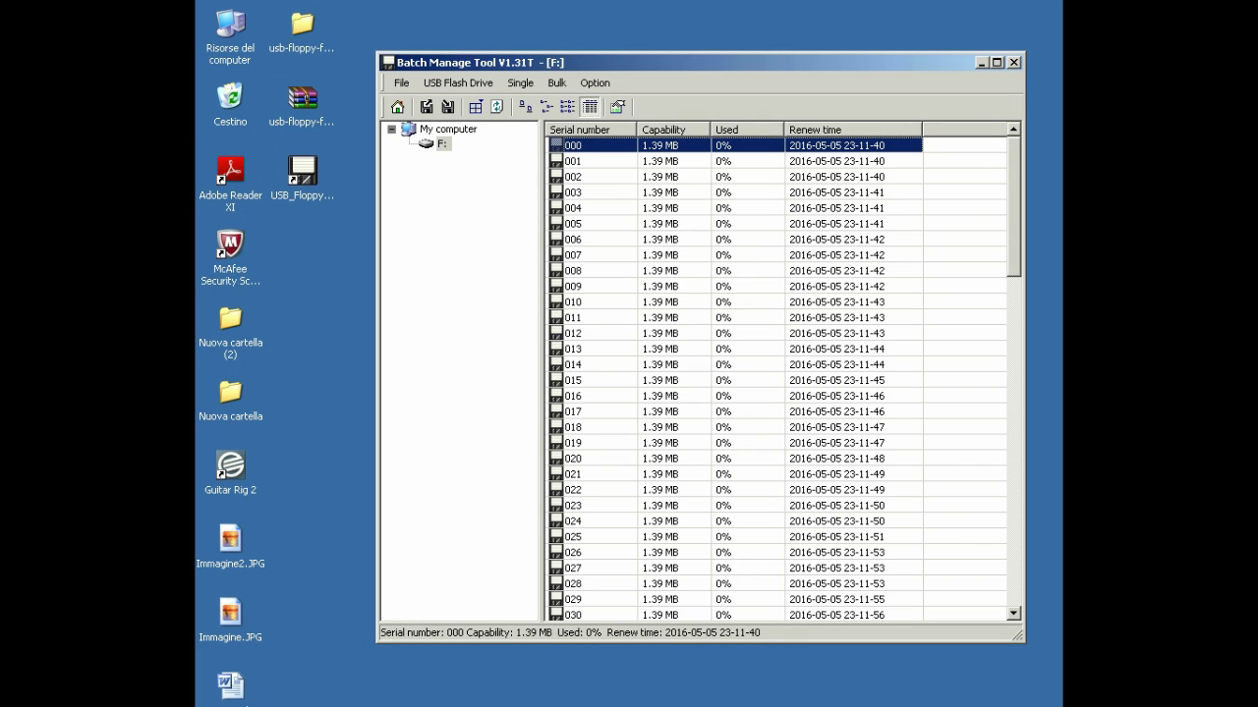
{"action": "key", "text": "alt+F4"}
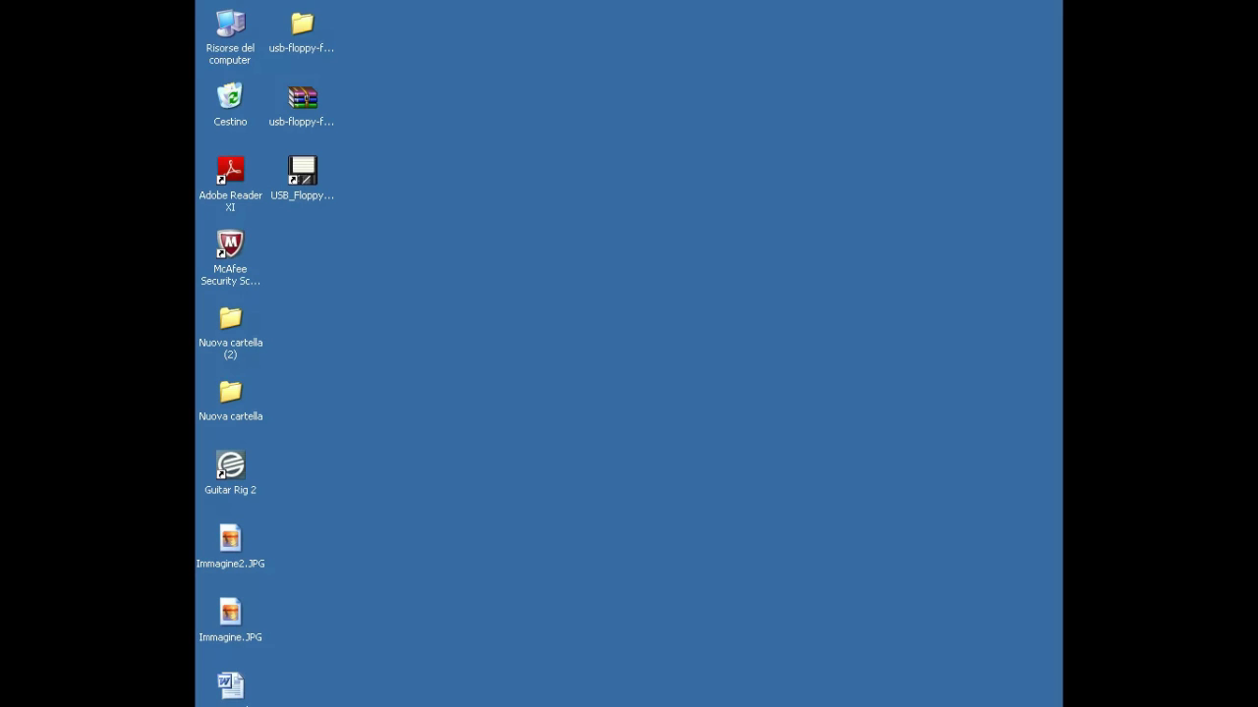
Step: View the properties of the removable drive FLPPY0 (F:) from the computer's drive list and close them
{"action": "double_click", "coordinate": [236, 47]}
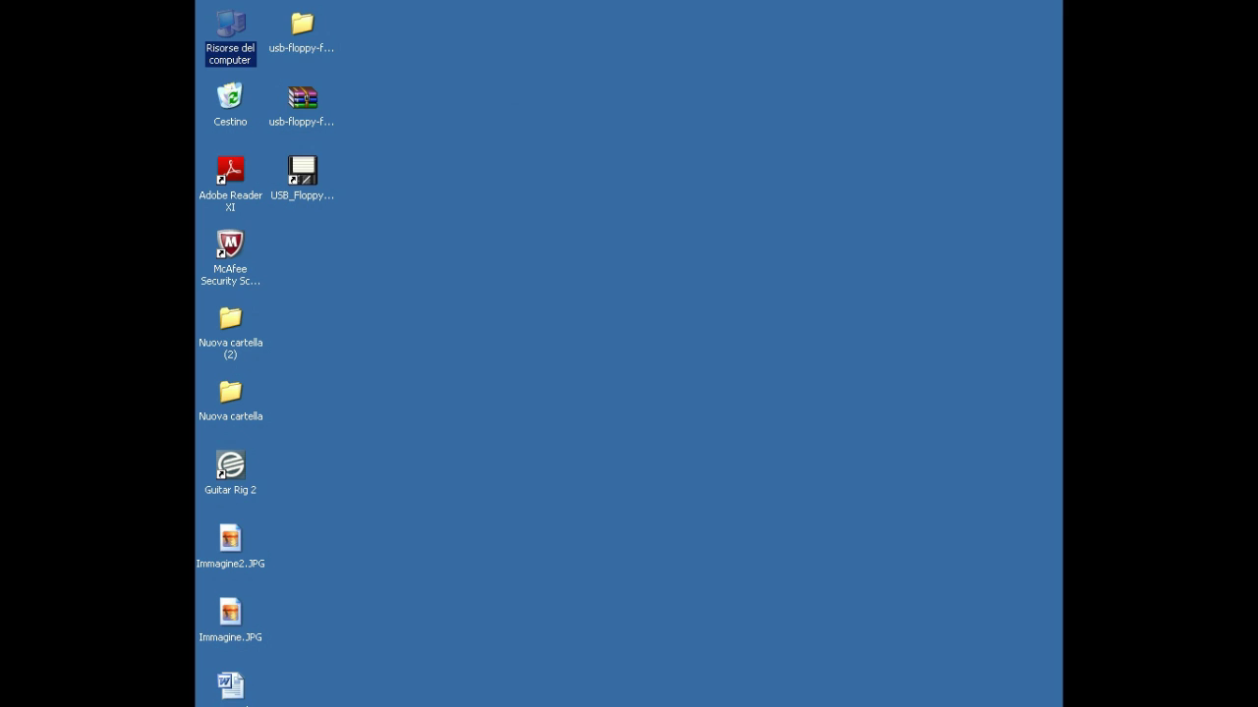
{"action": "key", "text": "Return"}
{"action": "right_click", "coordinate": [709, 287]}
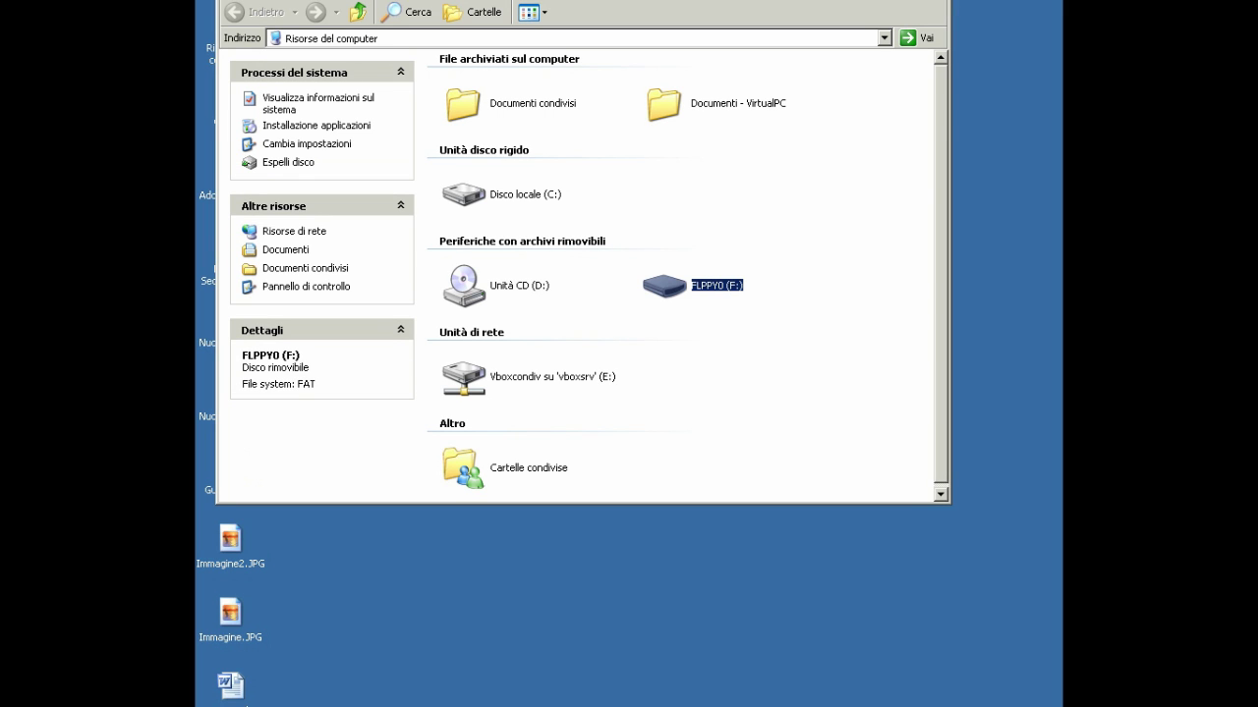
{"action": "left_click", "coordinate": [750, 590]}
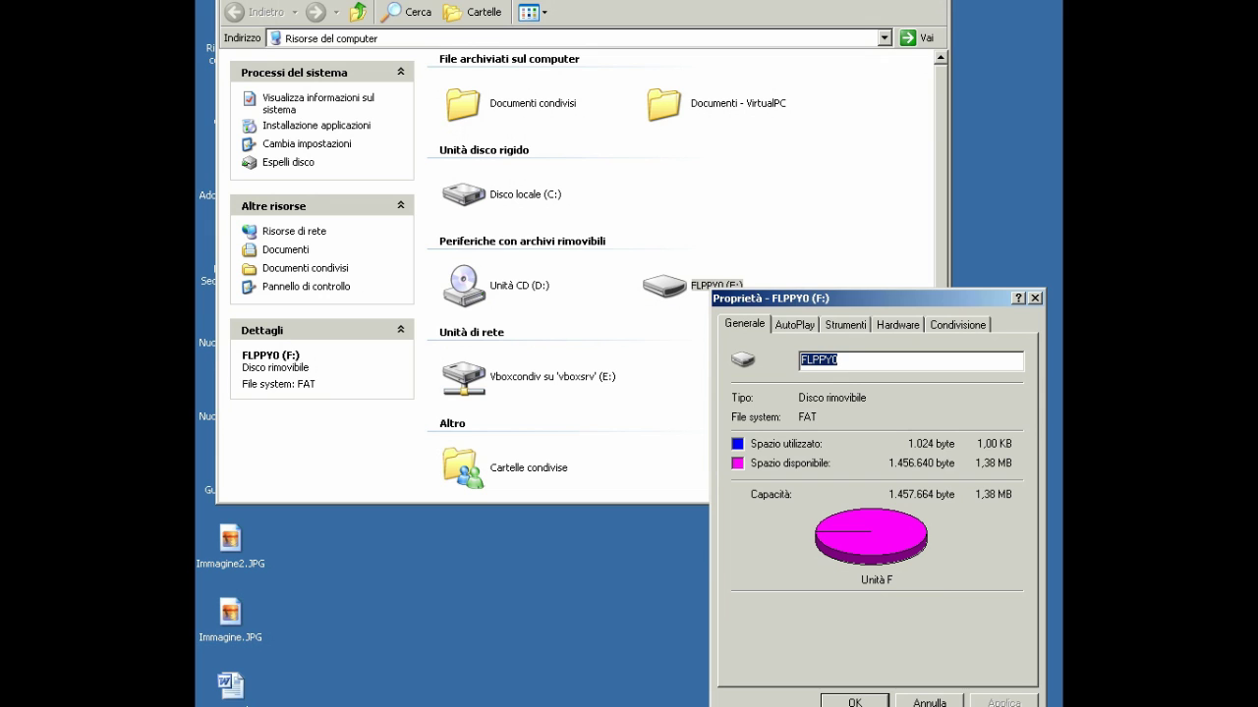
{"action": "key", "text": "Return"}
Step: Open drive F: and copy the Weezo shortcut into it
{"action": "key", "text": "Return"}
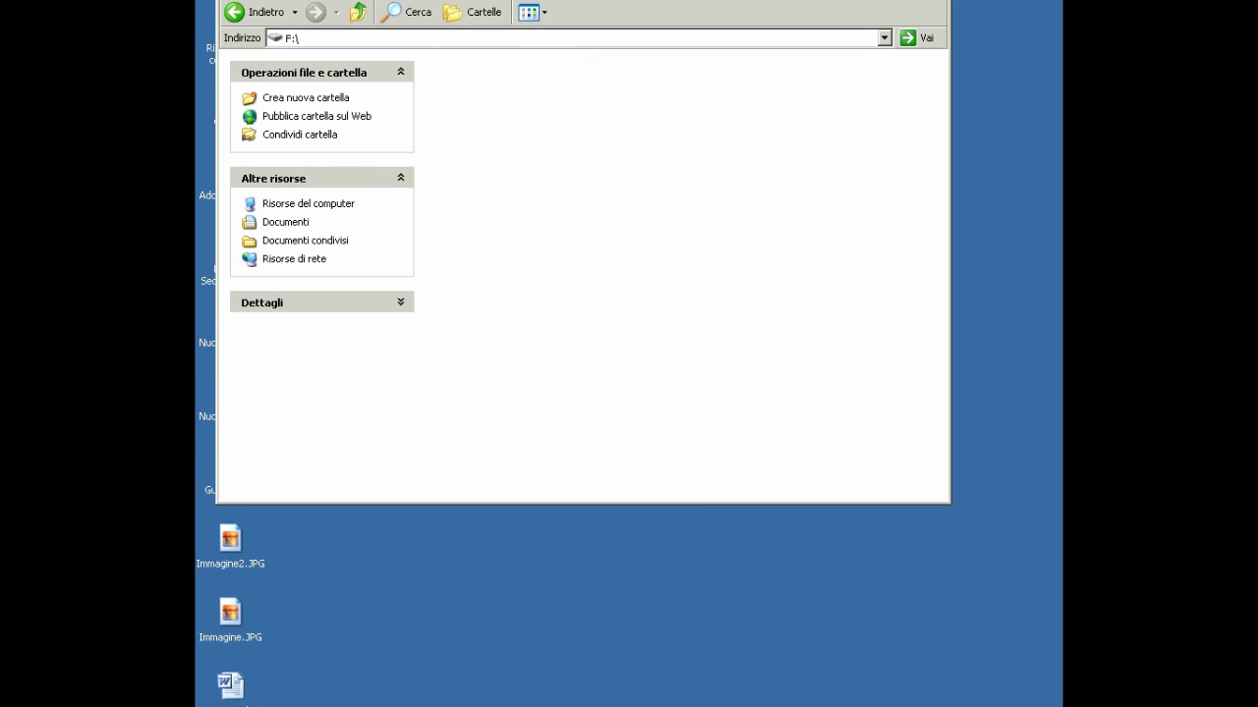
{"action": "left_click_drag", "start_coordinate": [491, 0], "coordinate": [591, 76]}
{"action": "left_click_drag", "start_coordinate": [393, 0], "coordinate": [609, 266]}
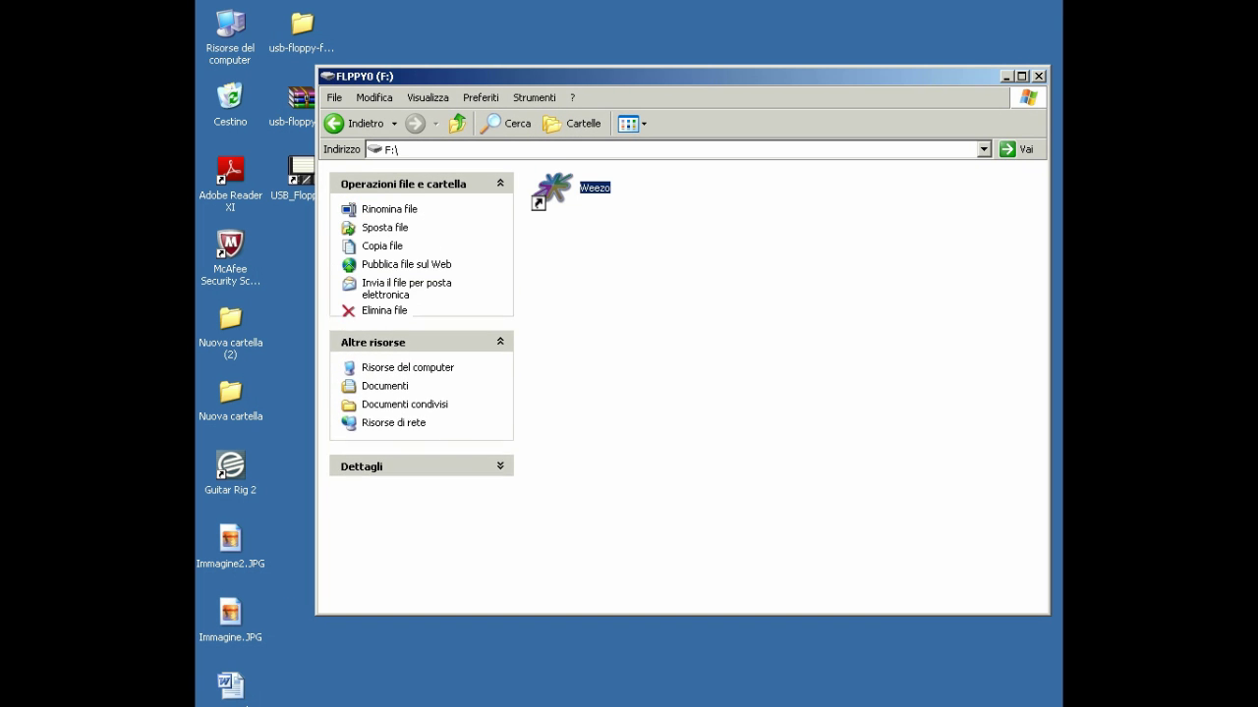
Step: Return to the computer's drive list, check the space used on FLPPY0 (F:) in its properties, and dismiss them
{"action": "left_click", "coordinate": [457, 124]}
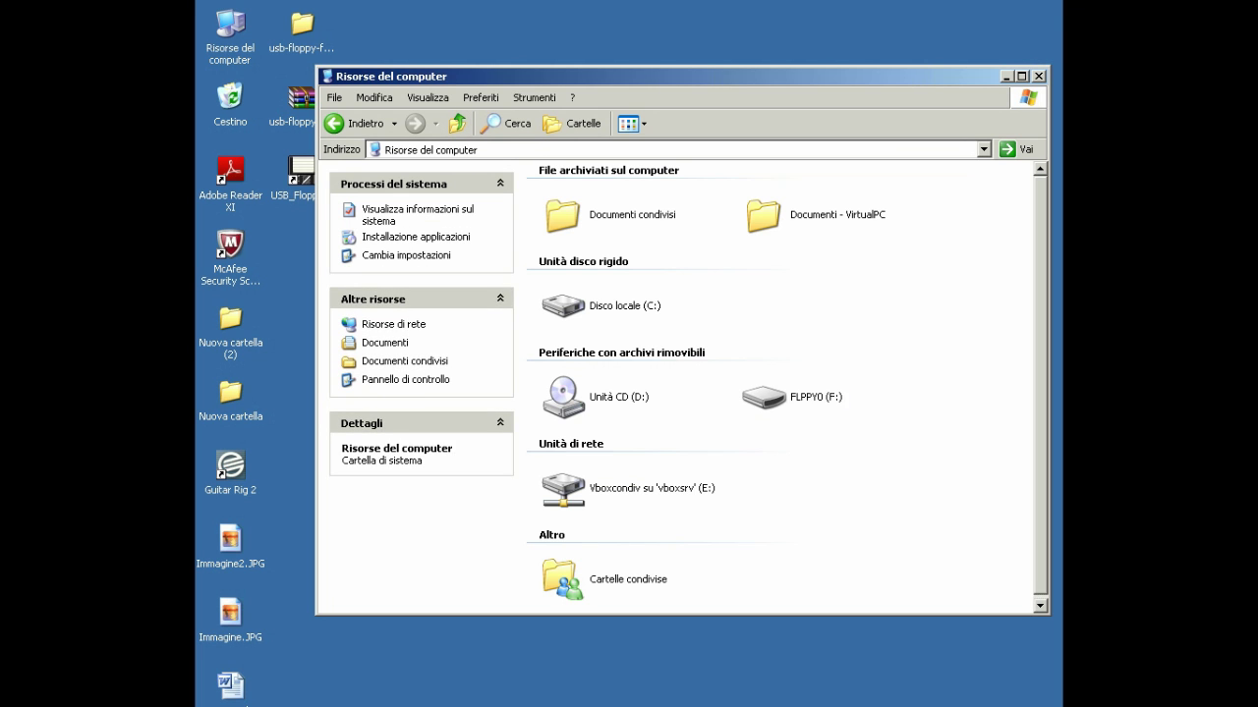
{"action": "right_click", "coordinate": [812, 392]}
{"action": "left_click", "coordinate": [851, 692]}
{"action": "key", "text": "Escape"}
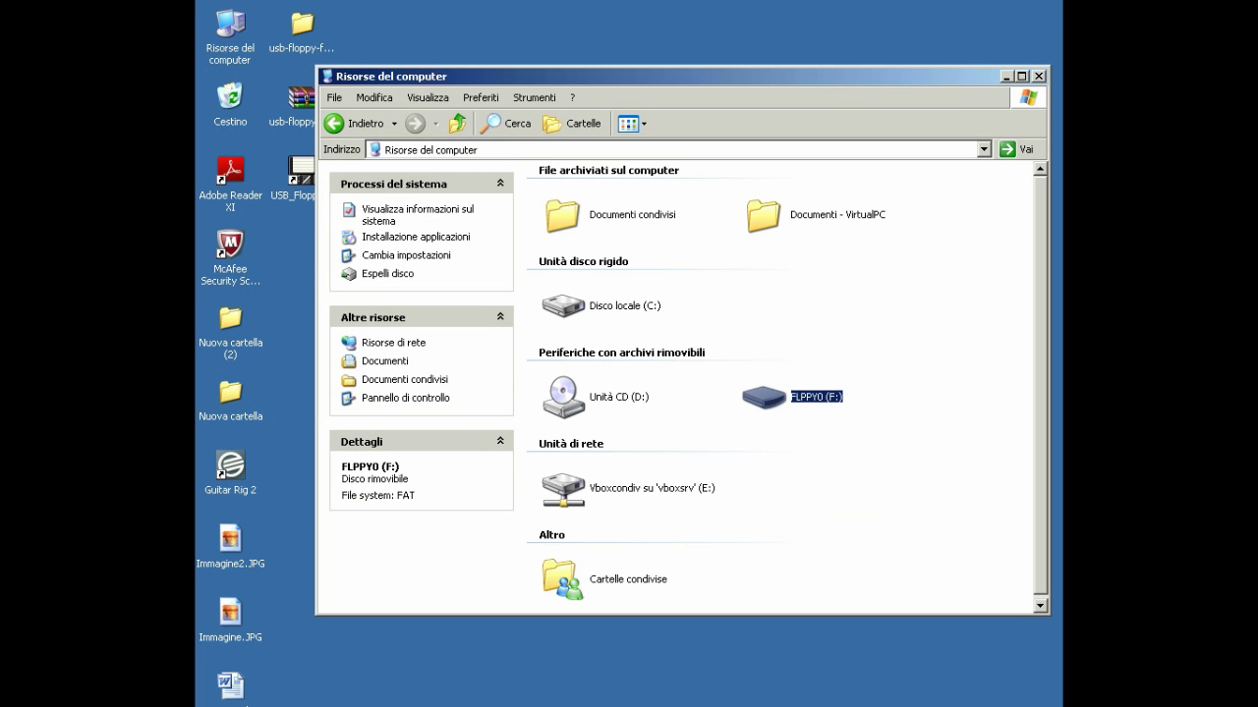
Step: Reopen drive F:, delete the Weezo shortcut from it and close the window
{"action": "double_click", "coordinate": [811, 394]}
{"action": "right_click", "coordinate": [570, 187]}
{"action": "left_click", "coordinate": [615, 441]}
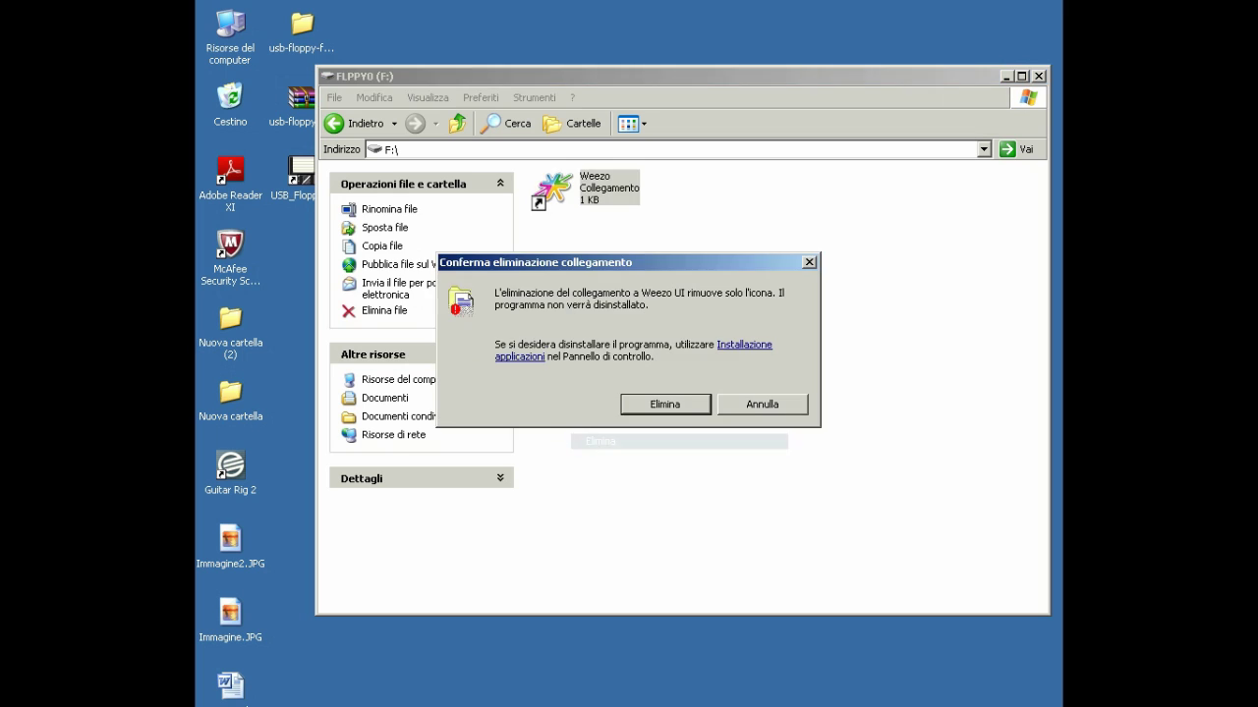
{"action": "left_click", "coordinate": [665, 404]}
{"action": "key", "text": "alt+F4"}
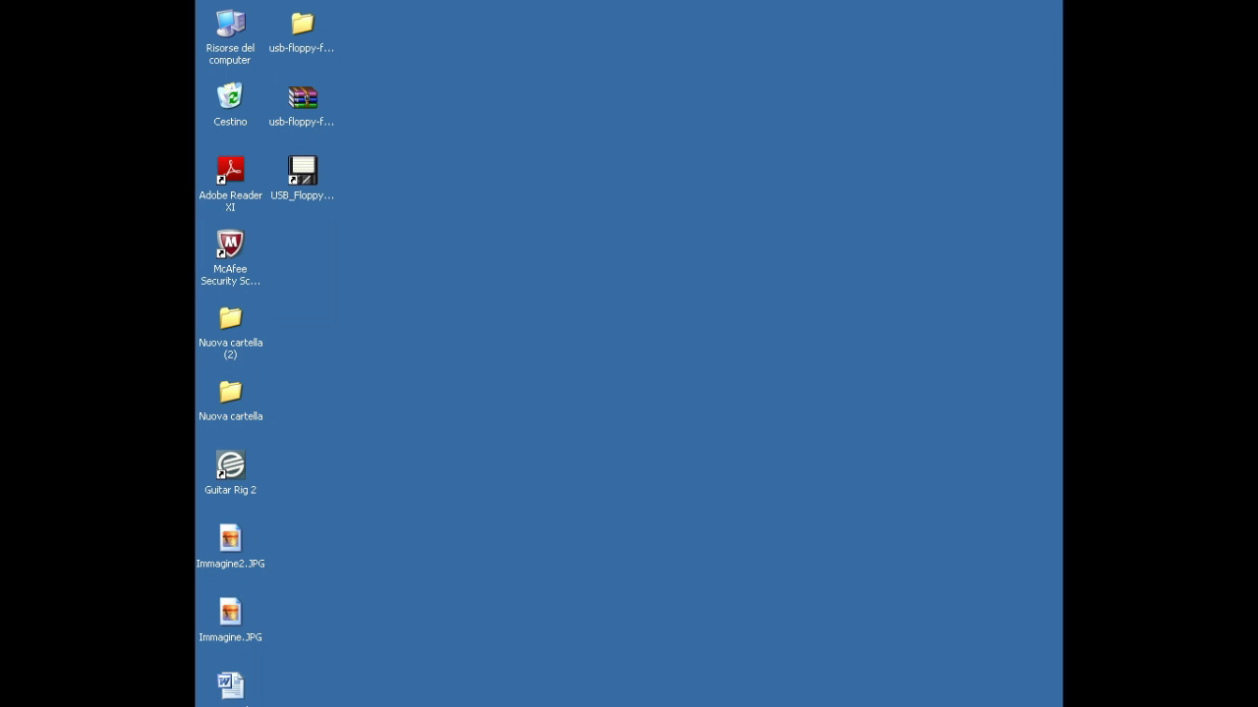